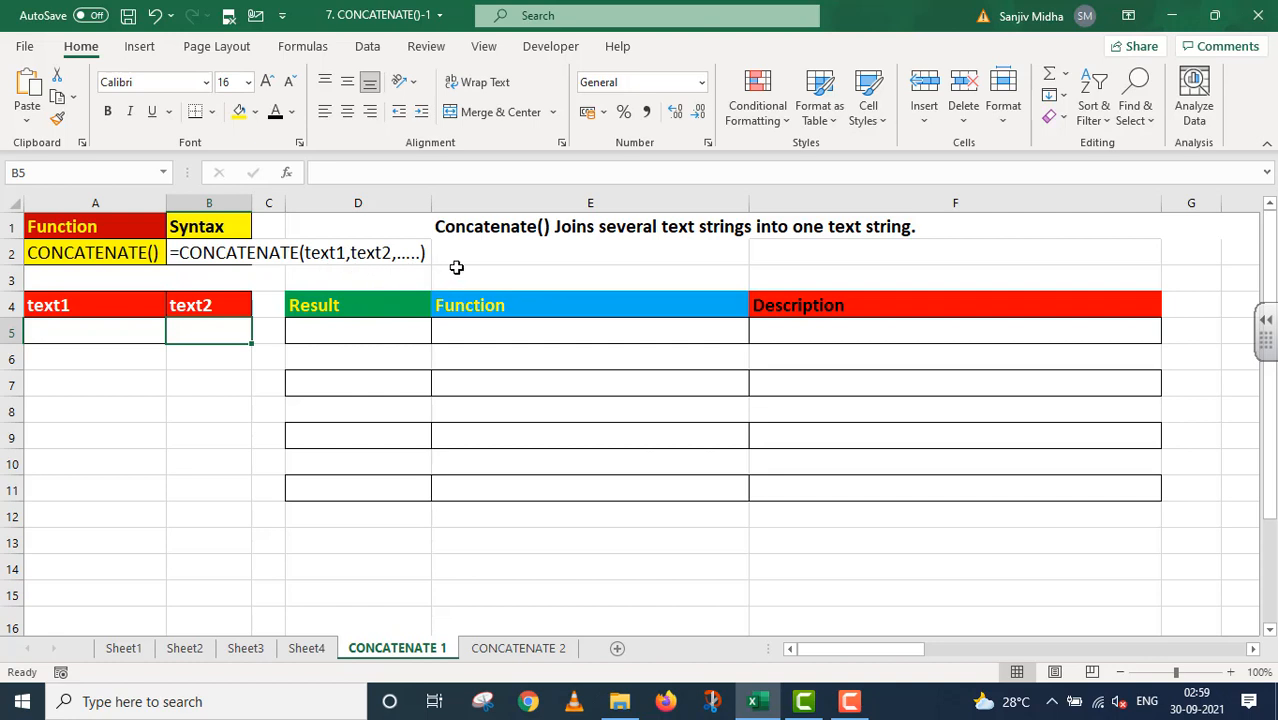
# Step: Enter STRONG under text1 in cell A5 and INDIA under text2 in cell B5
pyautogui.click(78, 332)
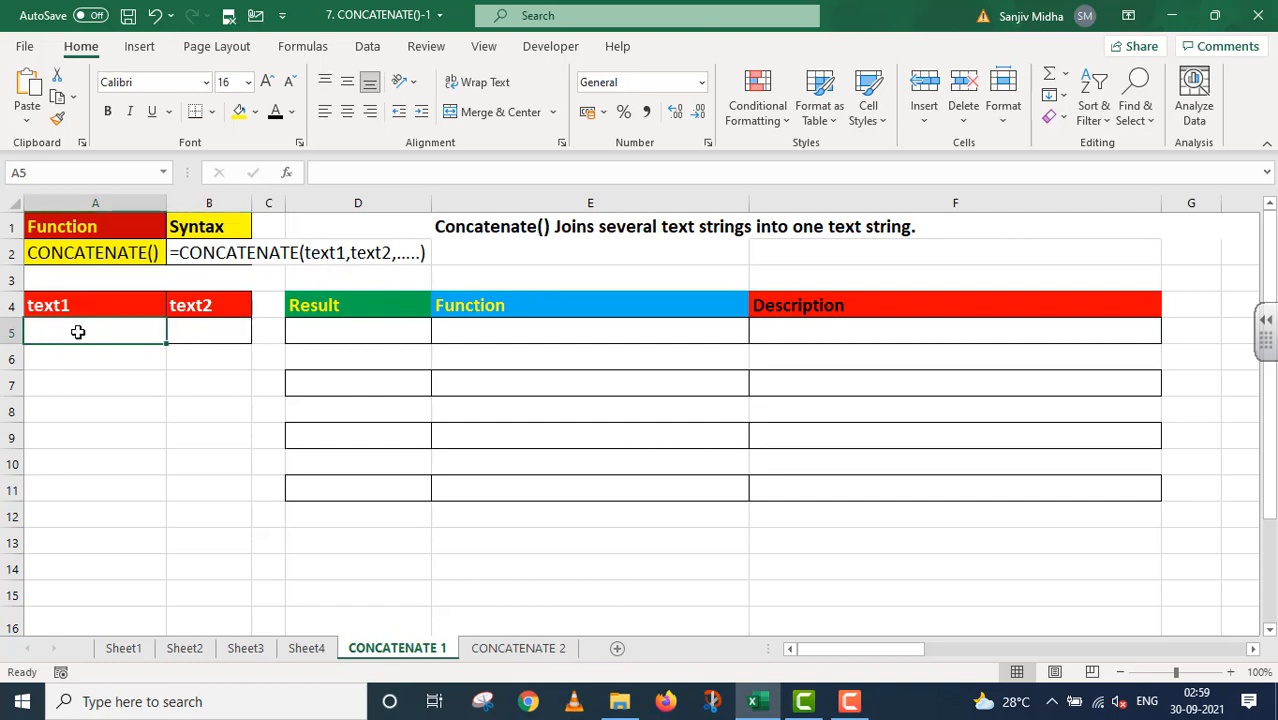
pyautogui.write('S')
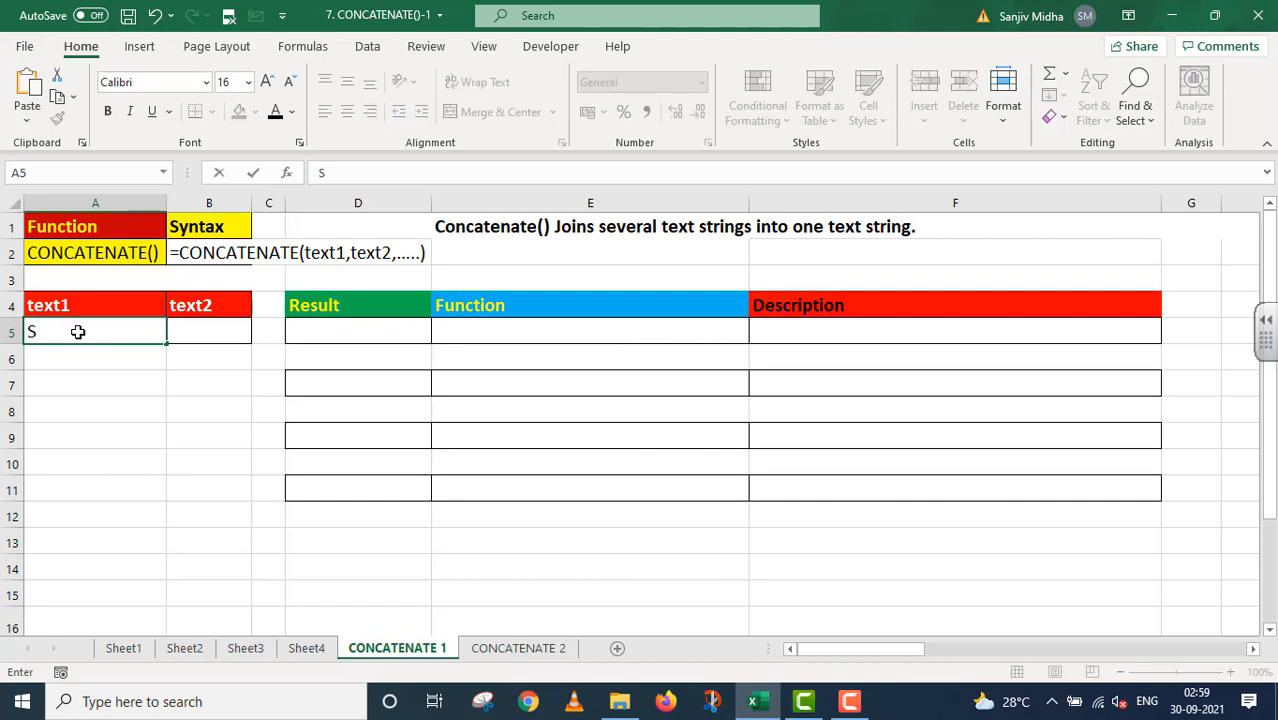
pyautogui.write('TRONG')
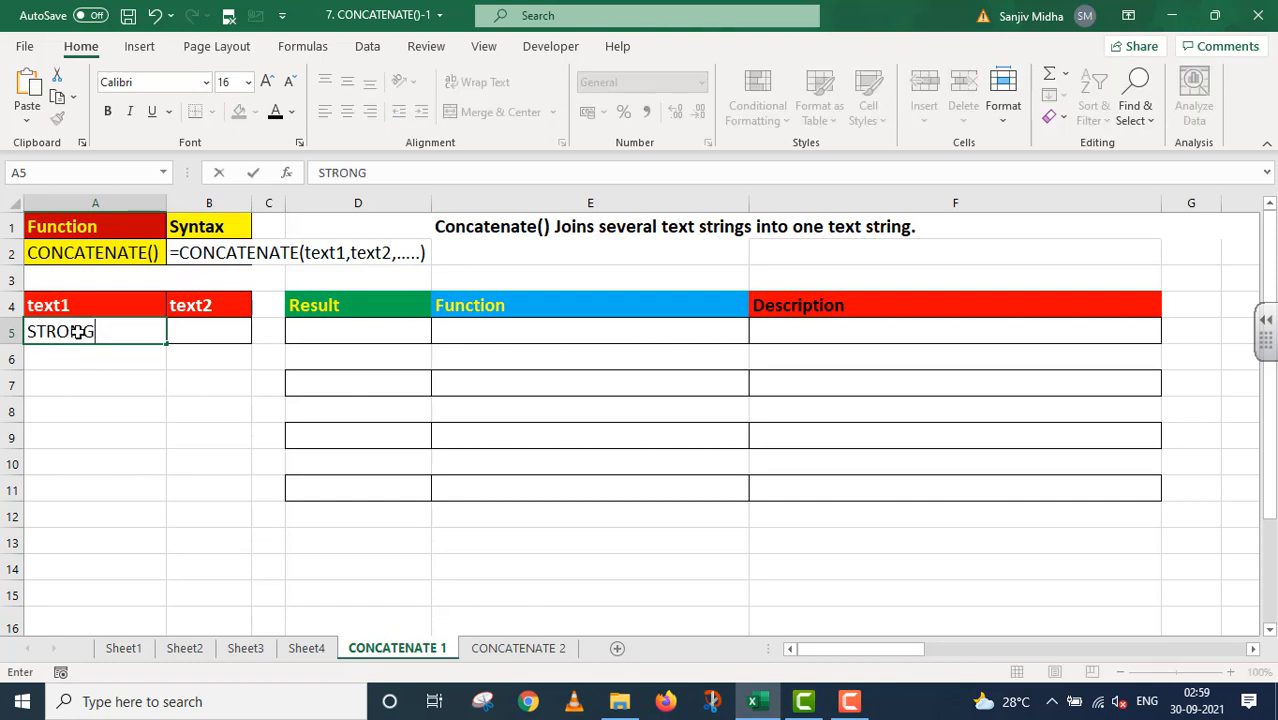
pyautogui.click(191, 333)
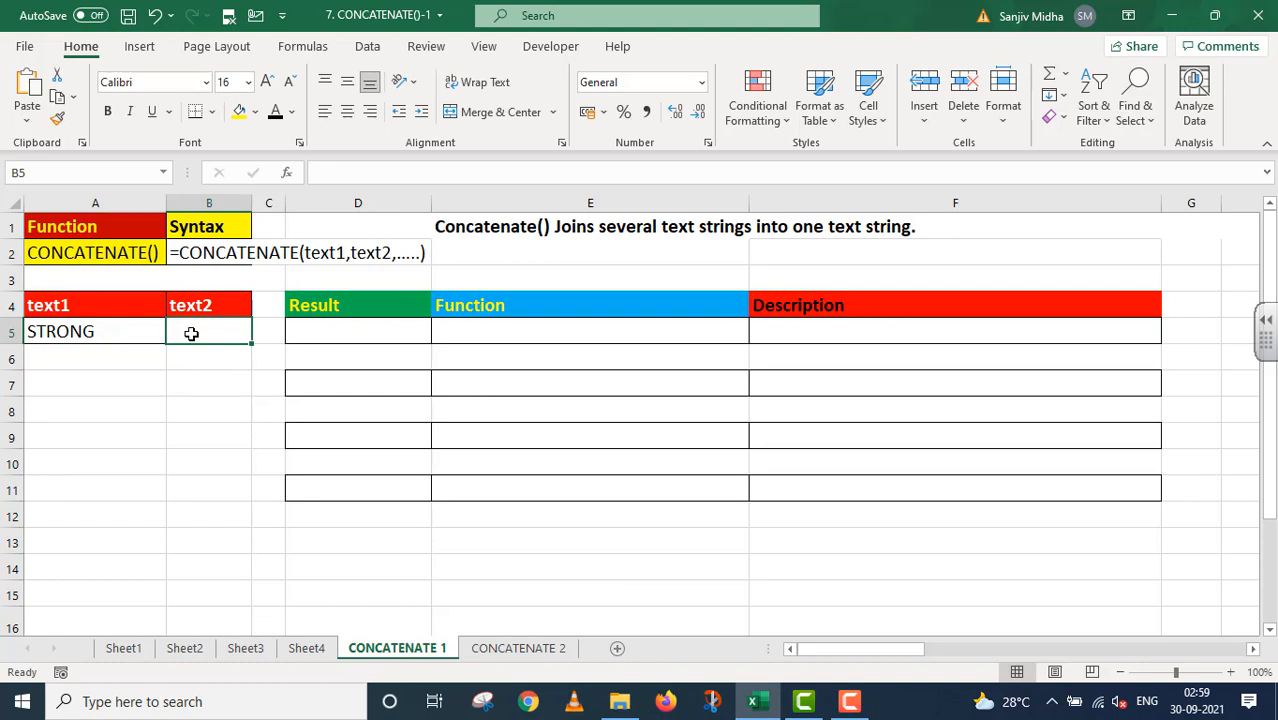
pyautogui.write('INDIA')
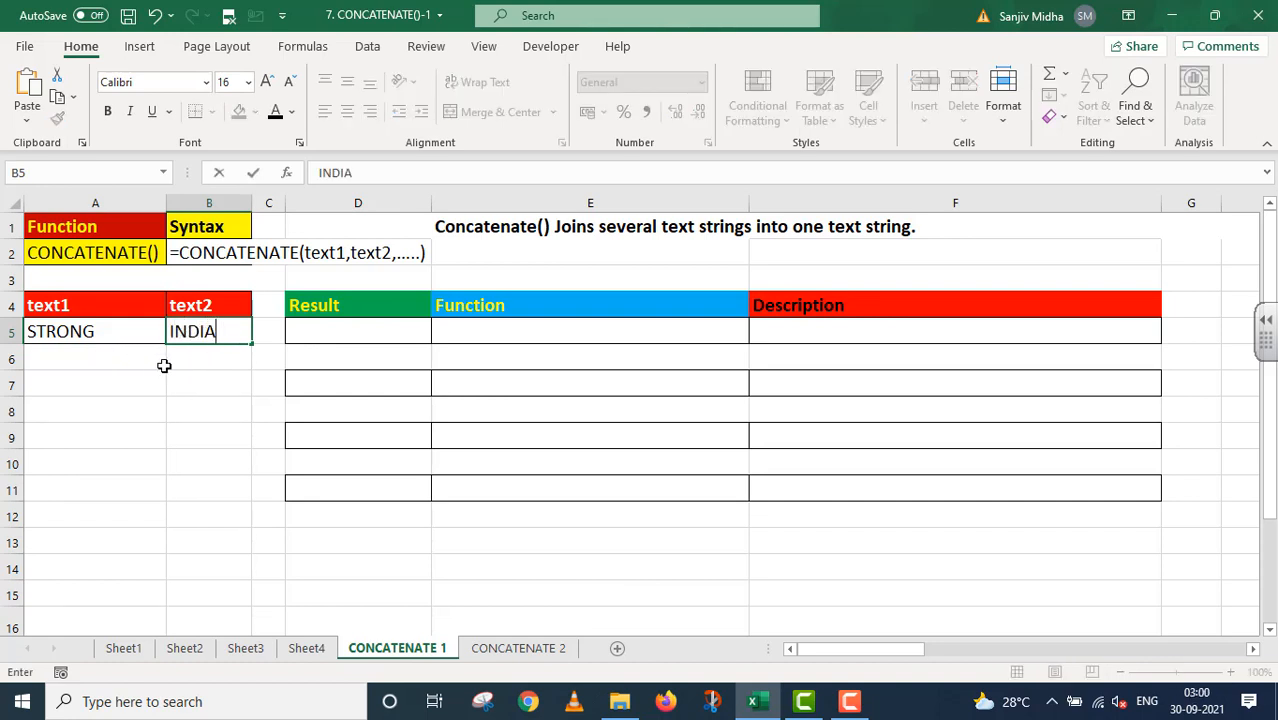
# Step: Enter the formula =CONCATENATE(A5,B5) in the Result cell D5
pyautogui.doubleClick(313, 331)
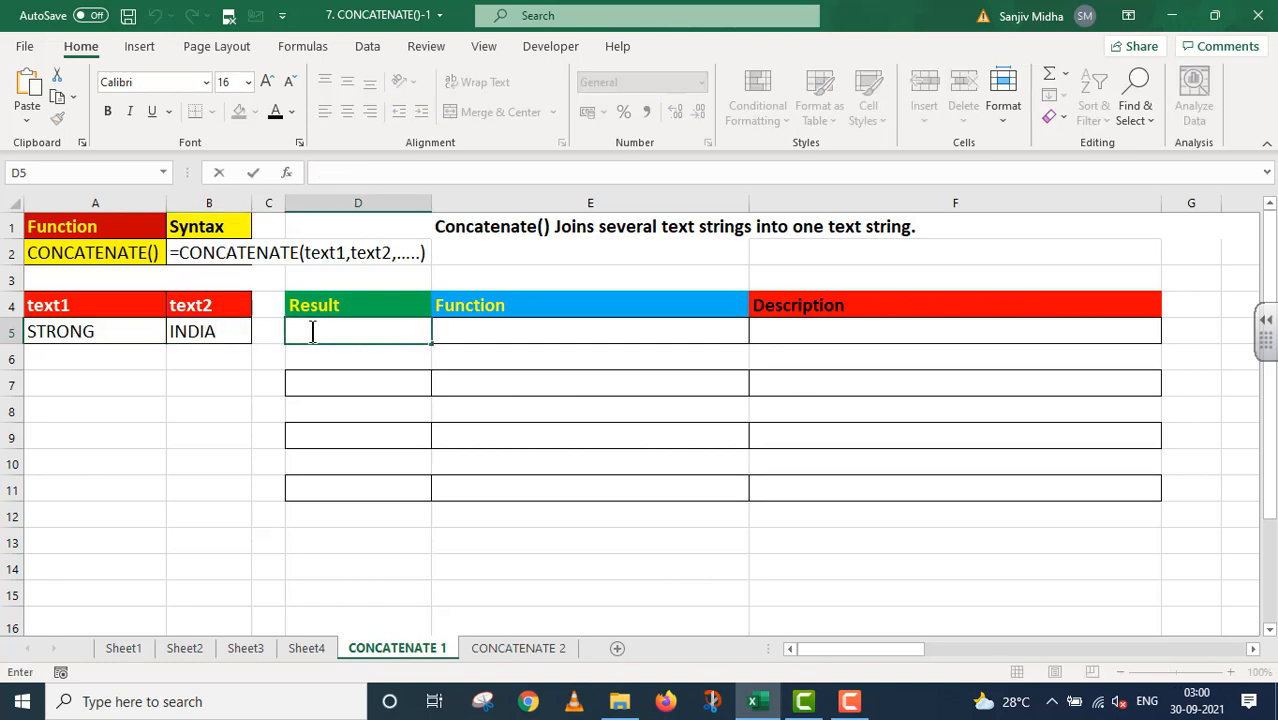
pyautogui.write('=conc')
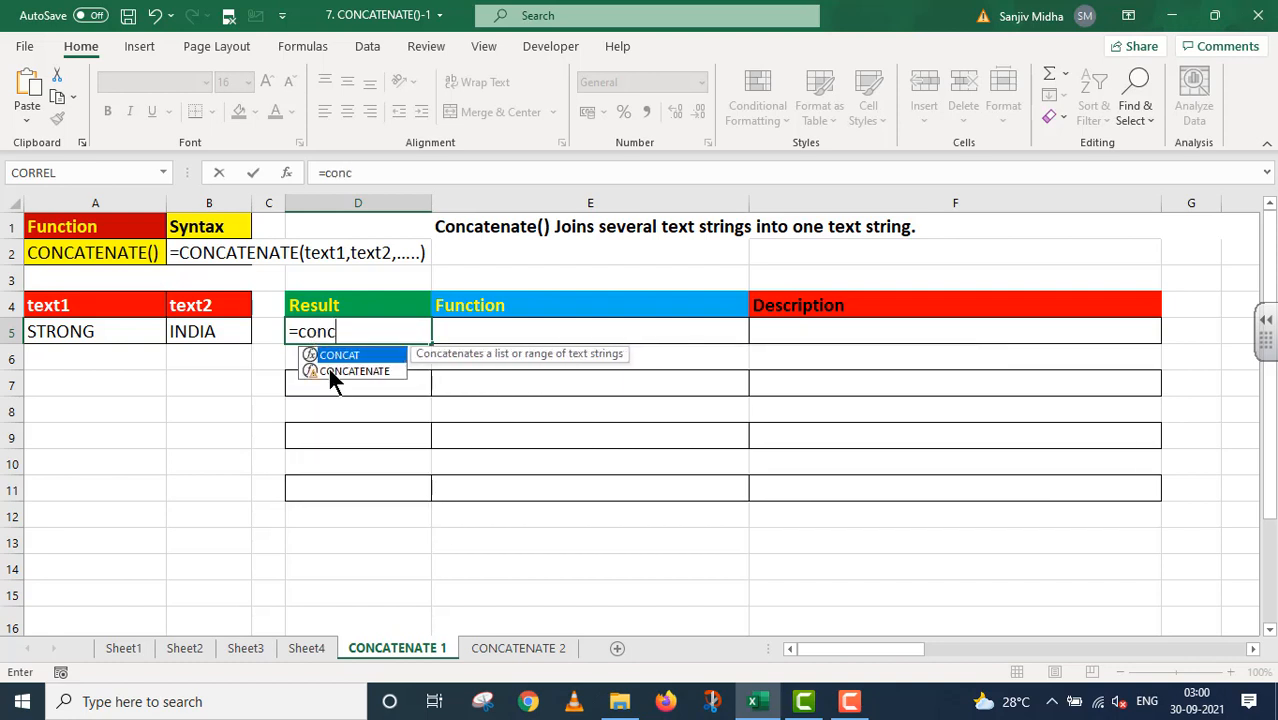
pyautogui.doubleClick(328, 369)
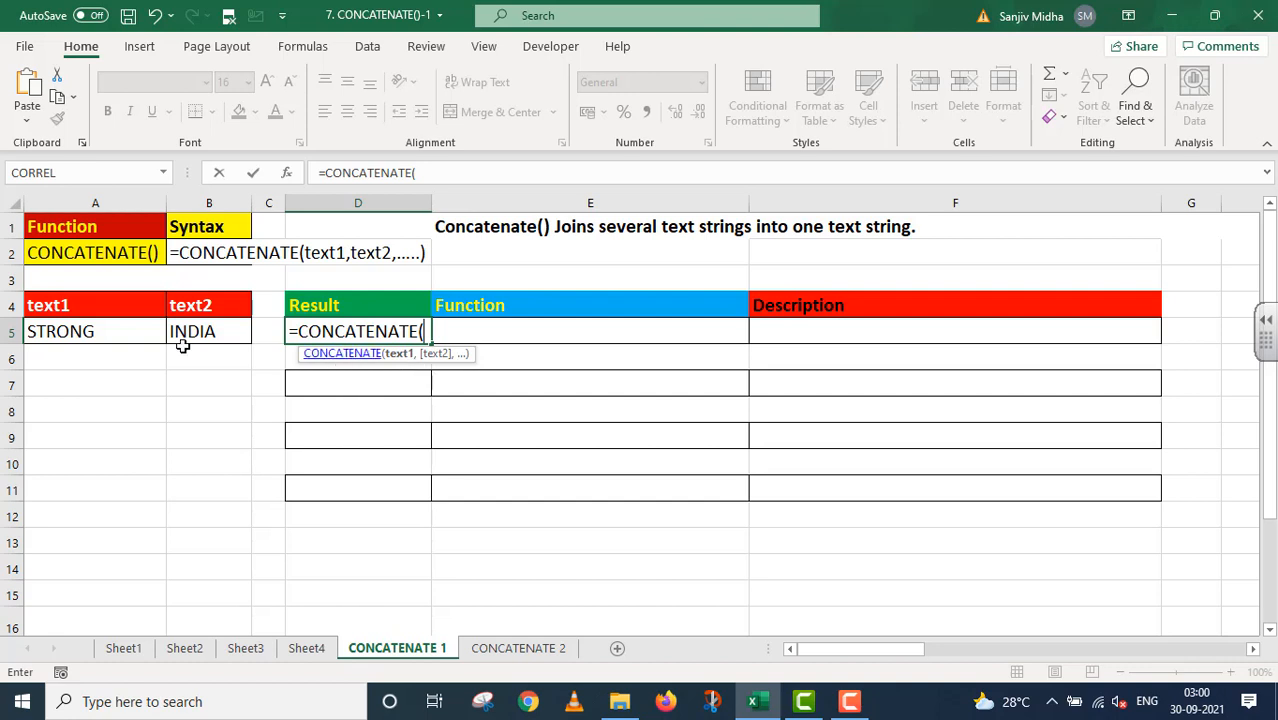
pyautogui.click(108, 334)
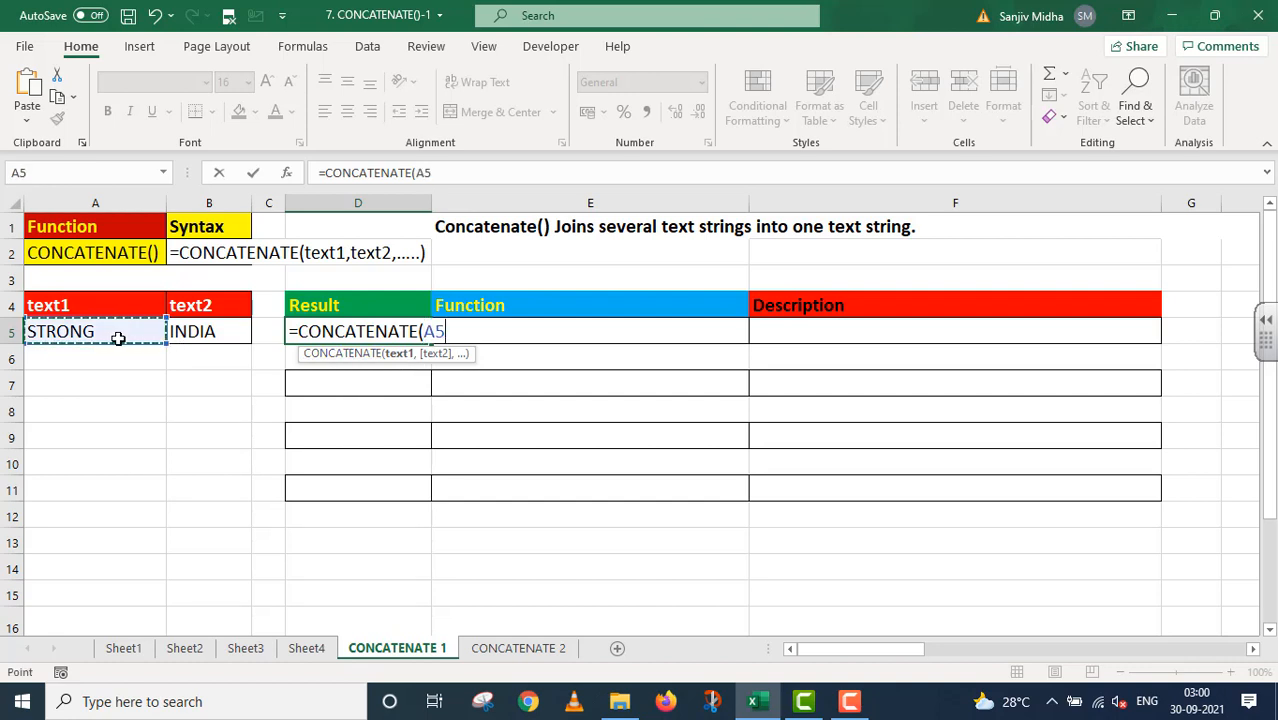
pyautogui.write(',')
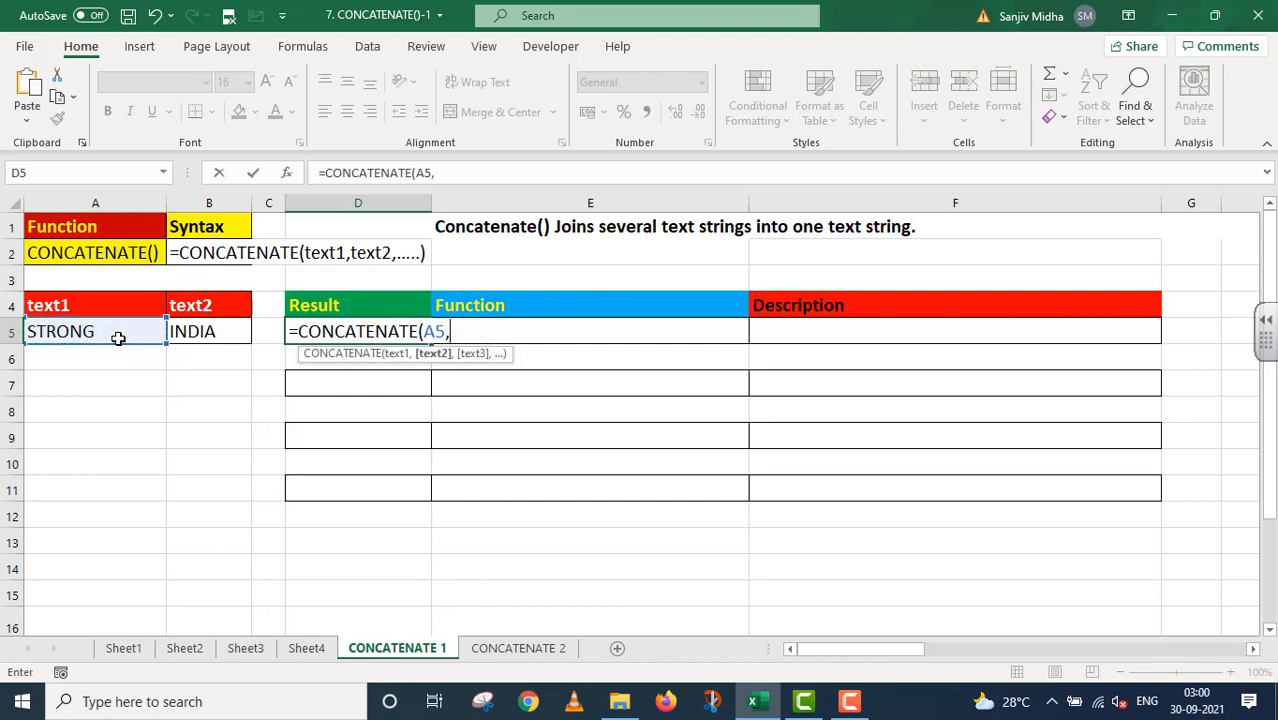
pyautogui.click(208, 338)
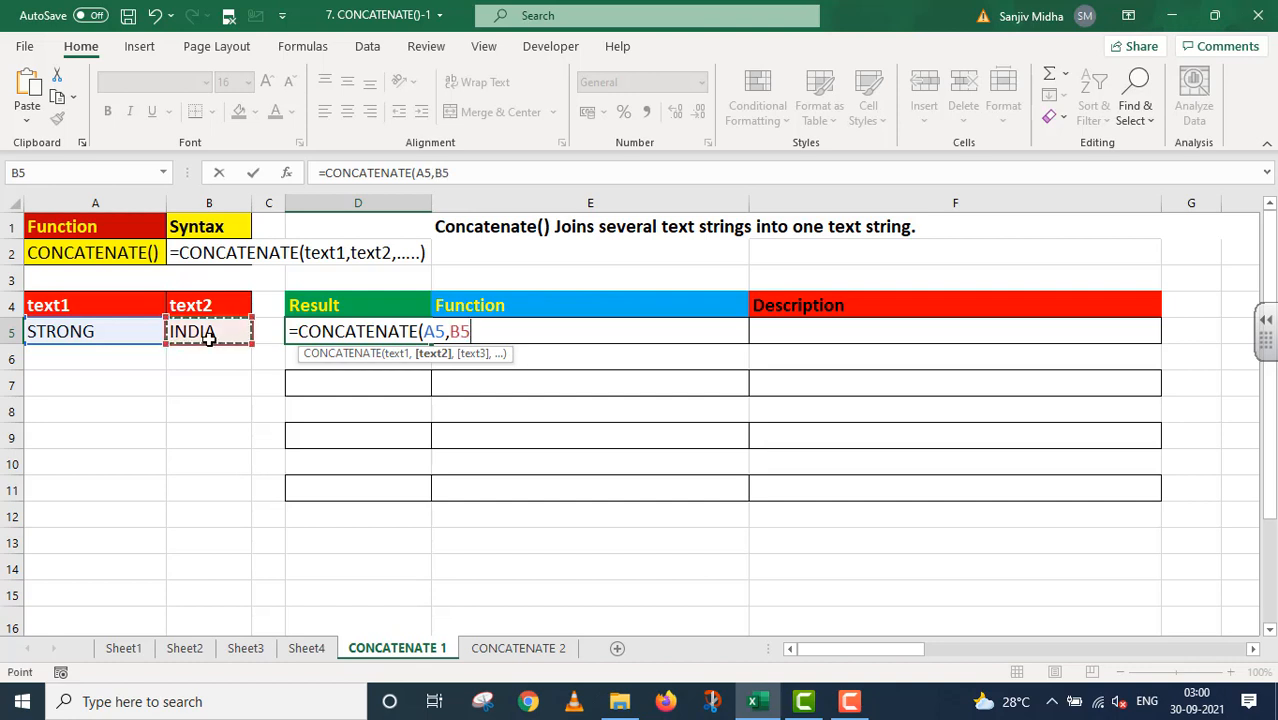
pyautogui.write(')')
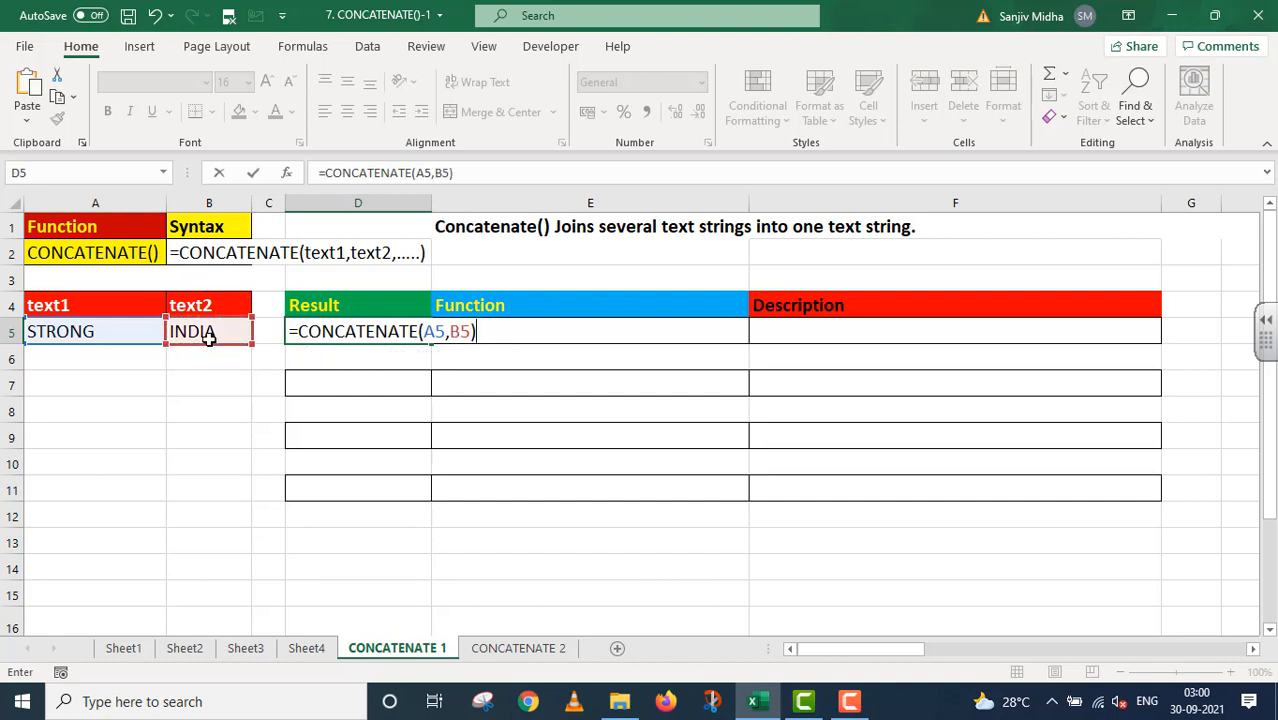
pyautogui.press('Return')
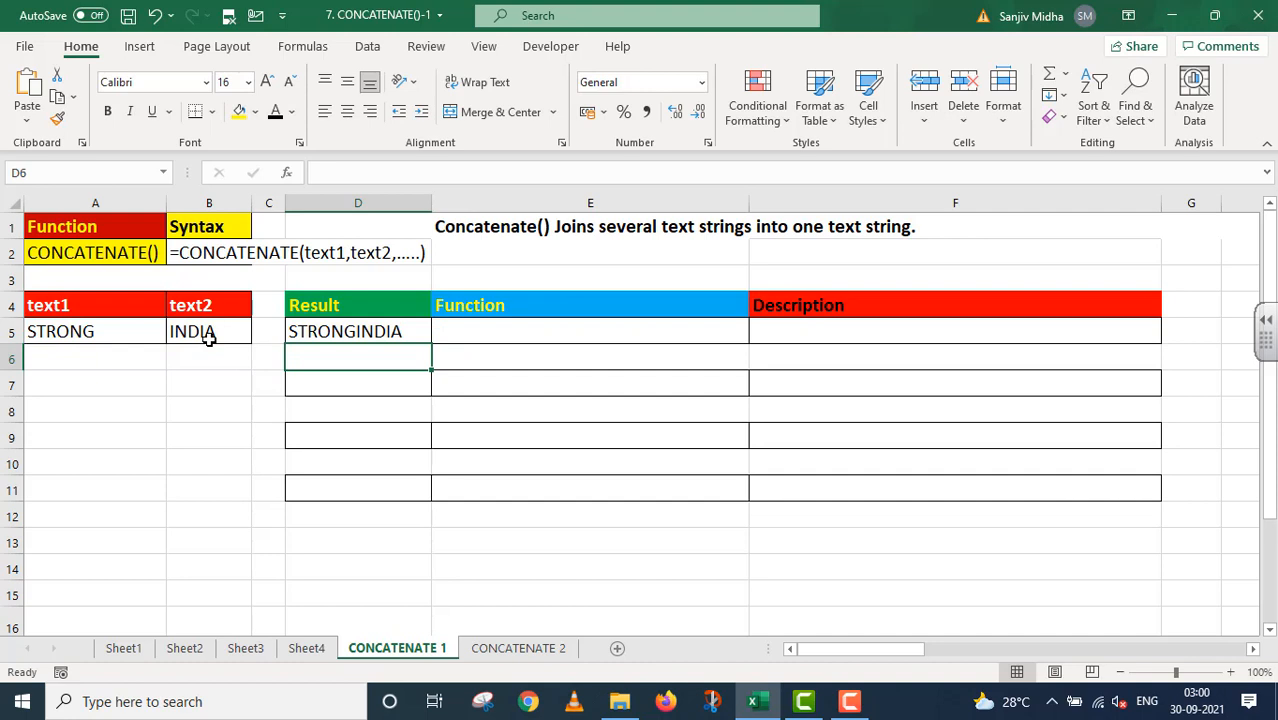
# Step: Copy D5's formula text unchanged into Function cell E5 and enter the description "Using Concatenate Function with Cell Referencing" in F5
pyautogui.click(392, 332)
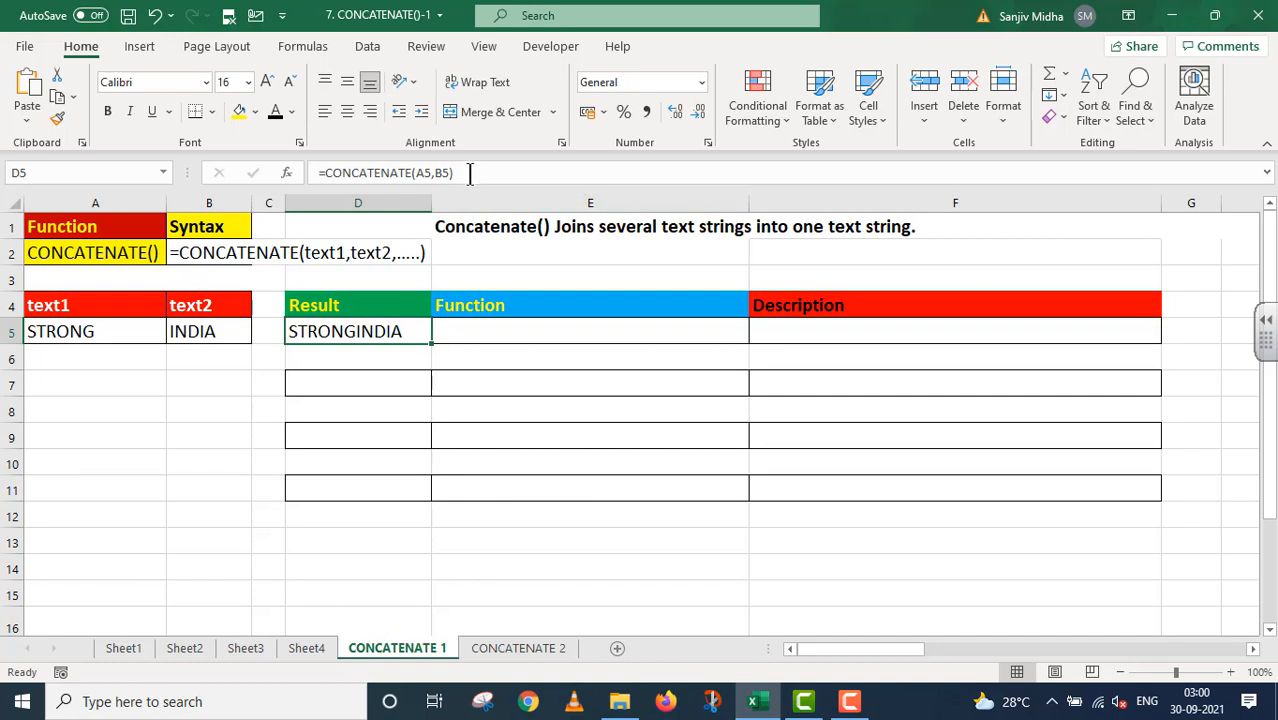
pyautogui.moveTo(466, 172); pyautogui.dragTo(318, 172)
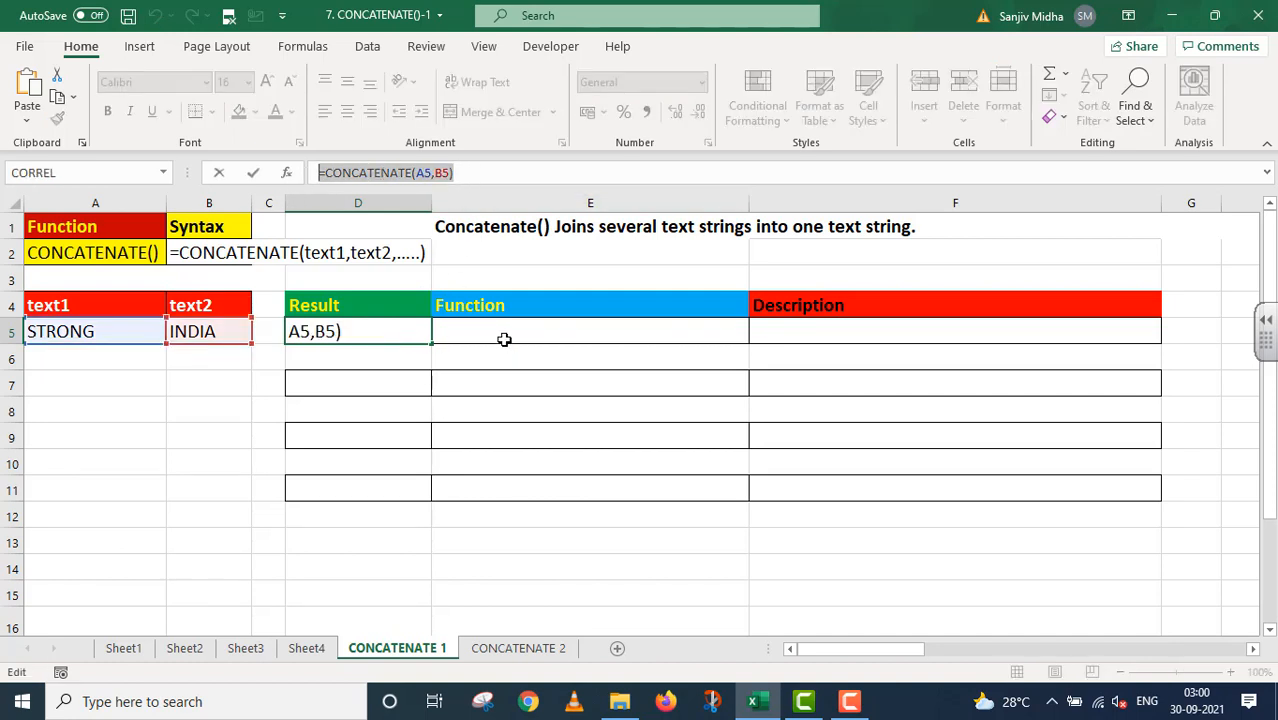
pyautogui.press('Return')
pyautogui.doubleClick(460, 328)
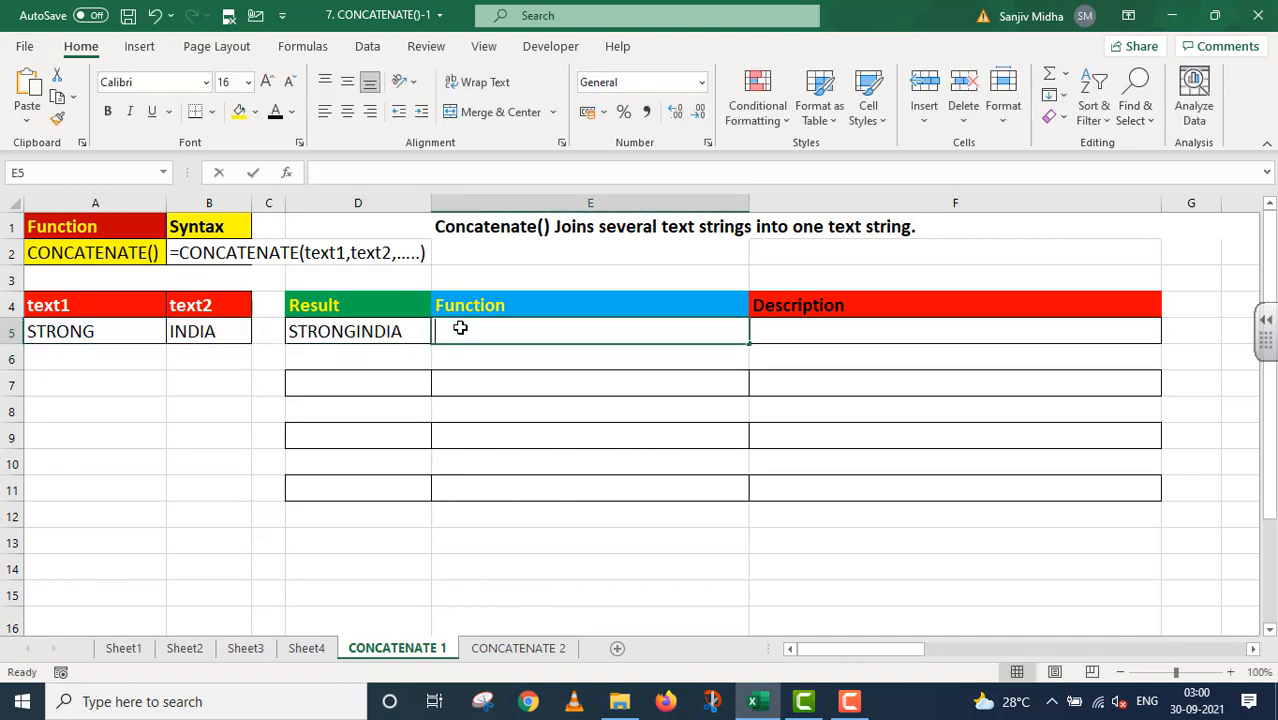
pyautogui.hotkey('ctrl', 'v')
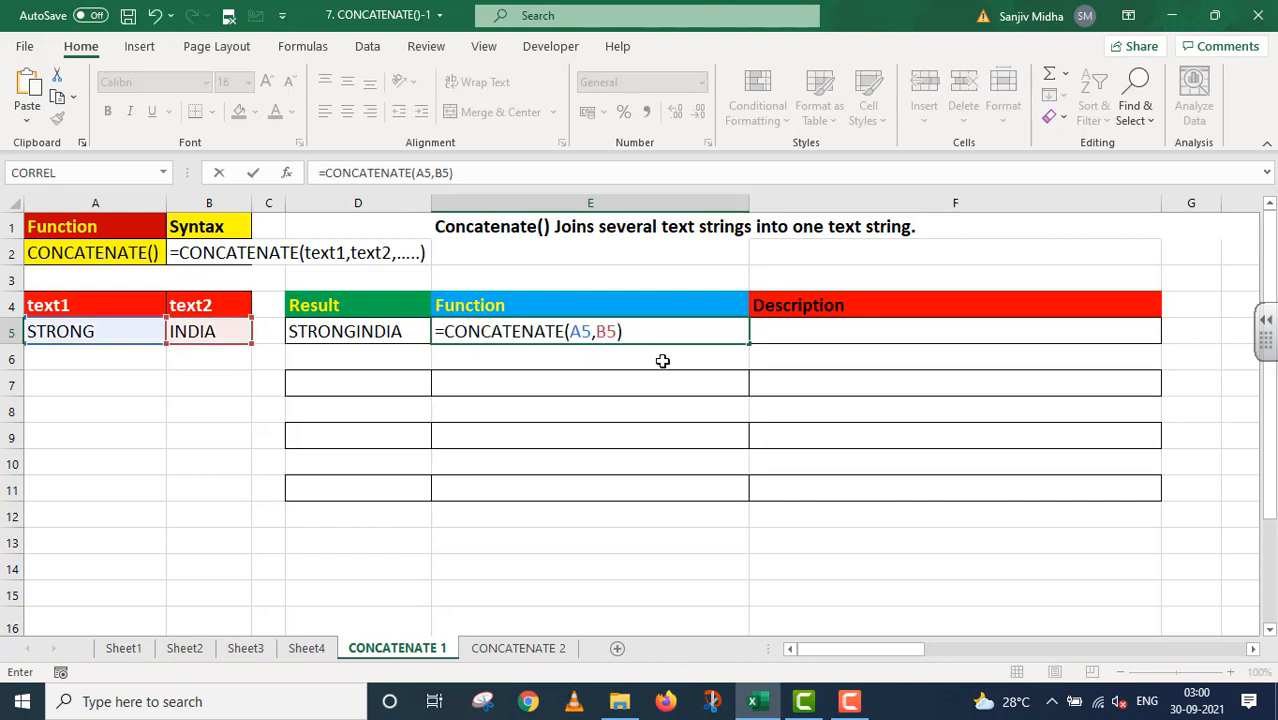
pyautogui.click(762, 333)
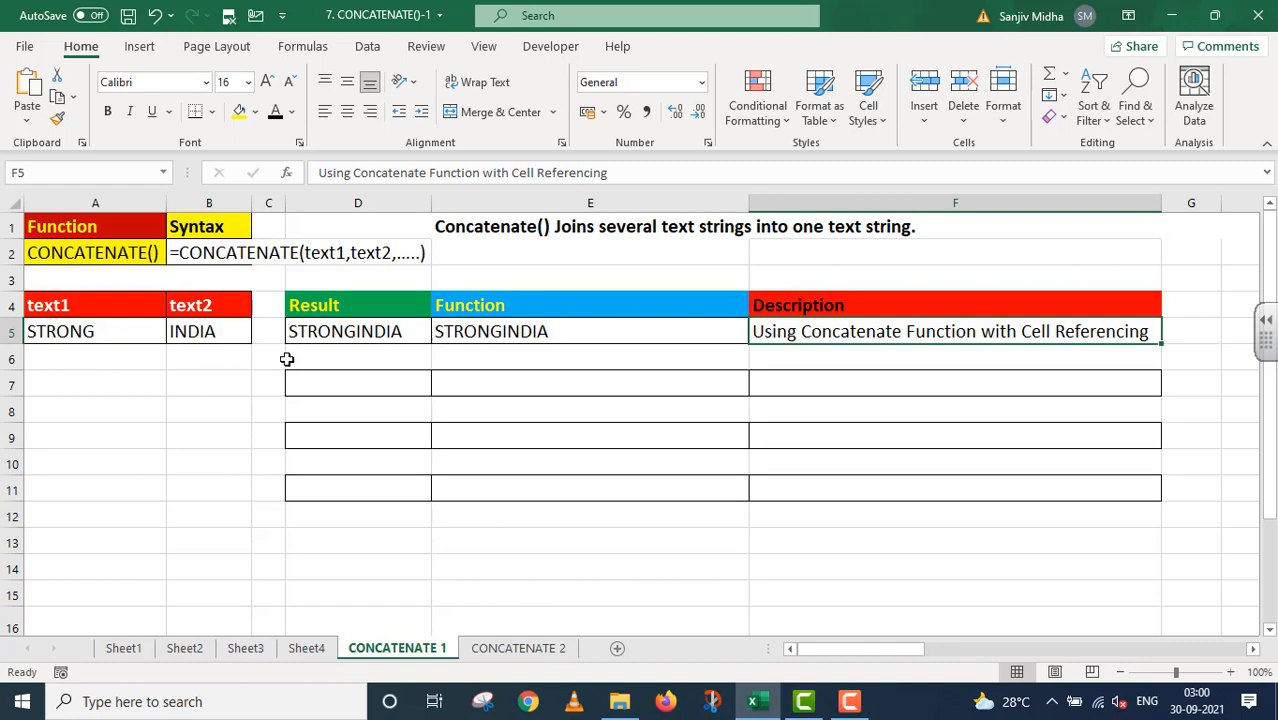
# Step: Put an apostrophe before the formula in E5 so the cell displays =CONCATENATE(A5,B5) as text
pyautogui.doubleClick(439, 331)
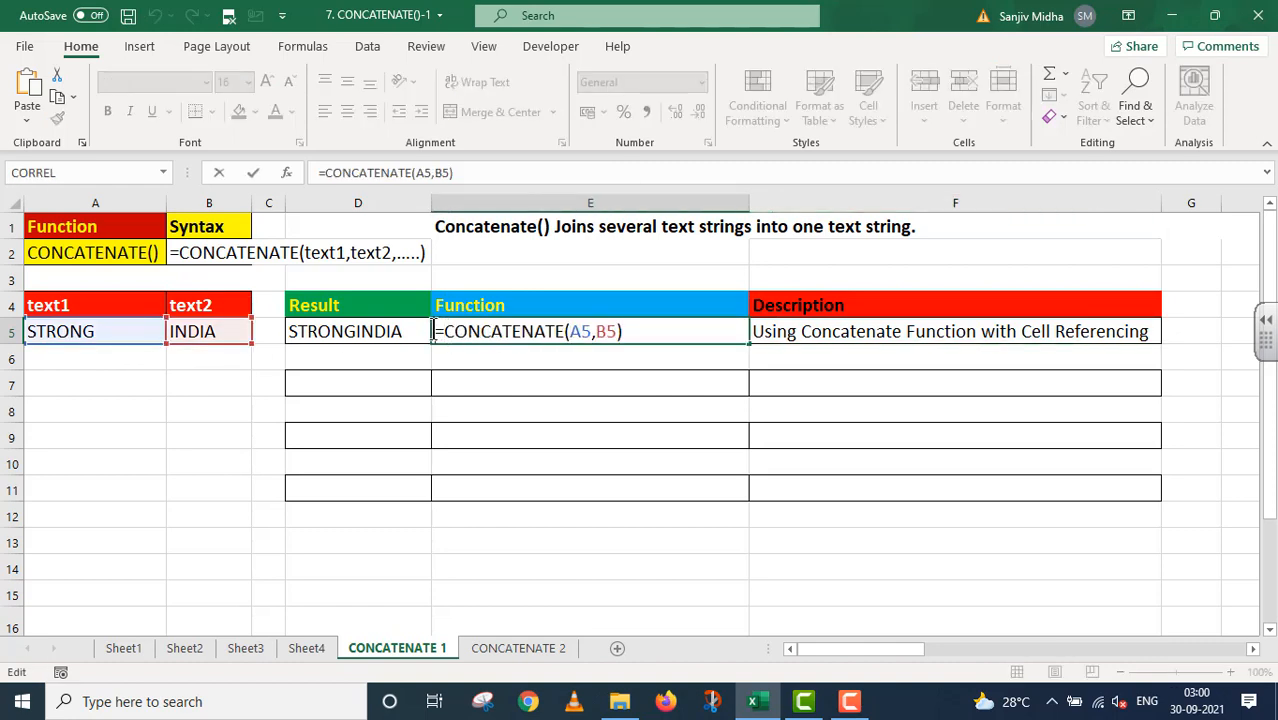
pyautogui.write("'")
pyautogui.hotkey('ctrl', 'Return')
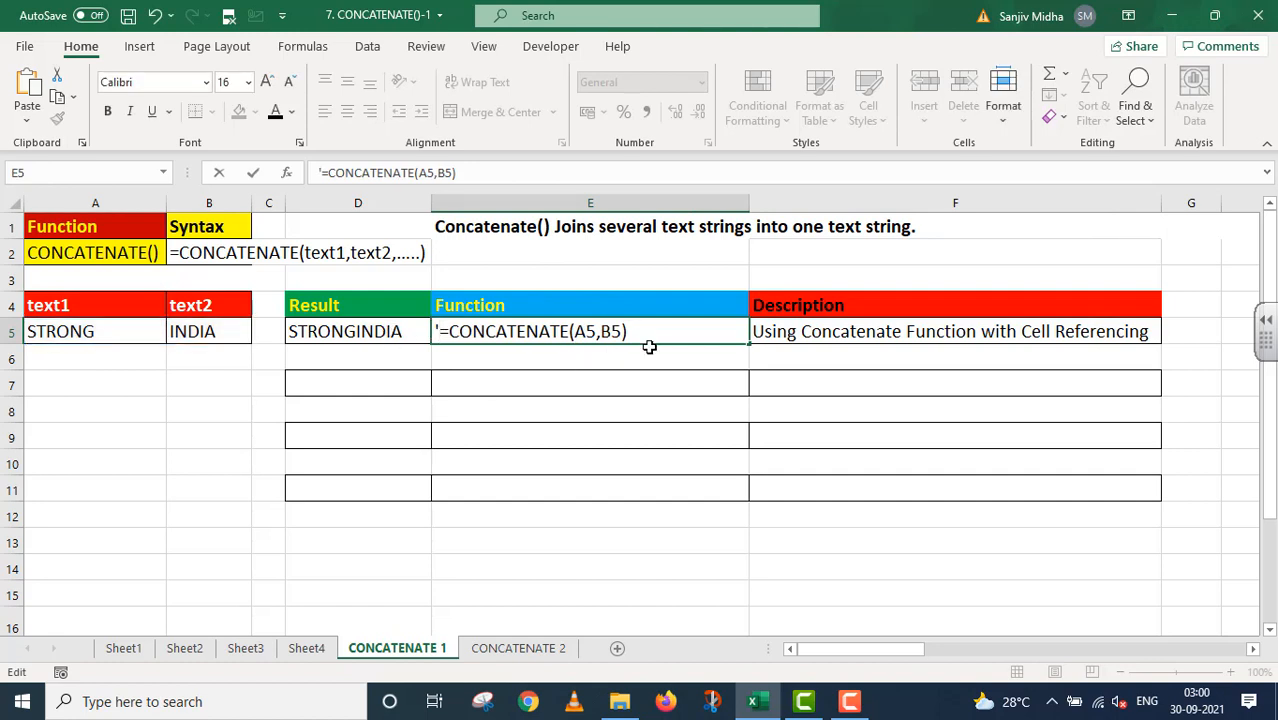
pyautogui.click(214, 414)
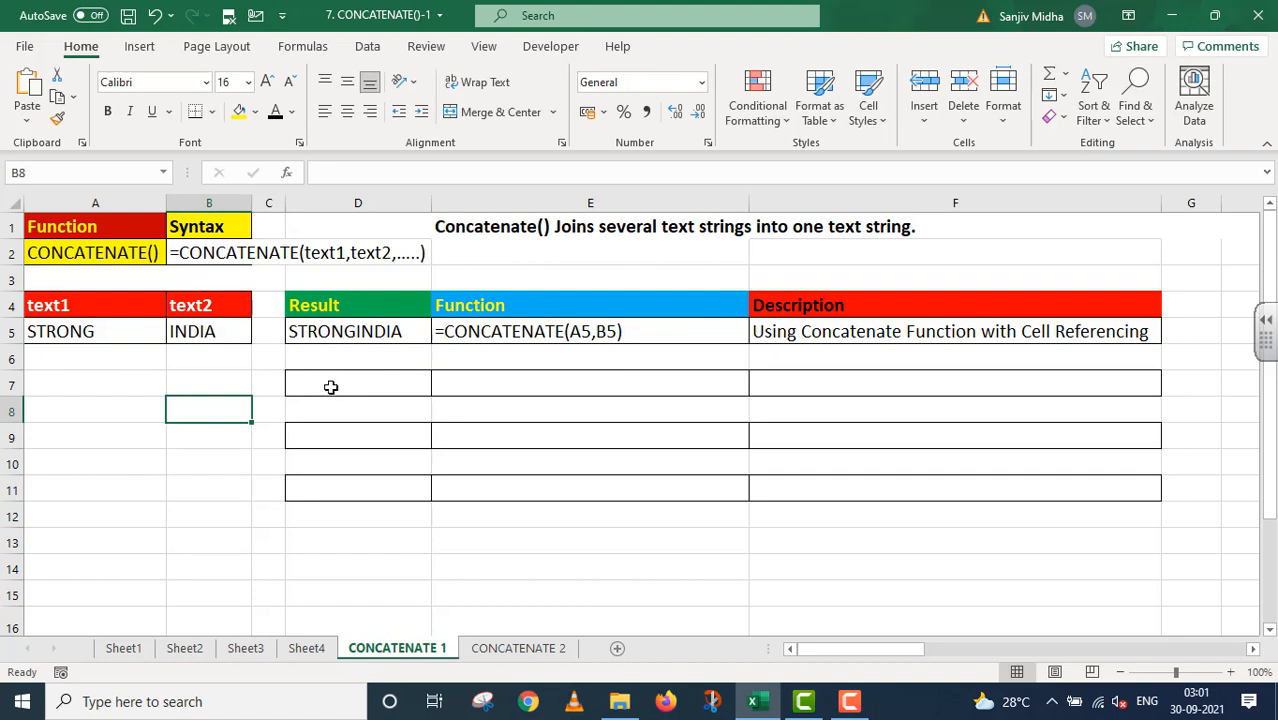
# Step: Enter the formula =CONCATENATE(A5," ",B5) in Result cell D7 to join the two words with a space
pyautogui.doubleClick(331, 387)
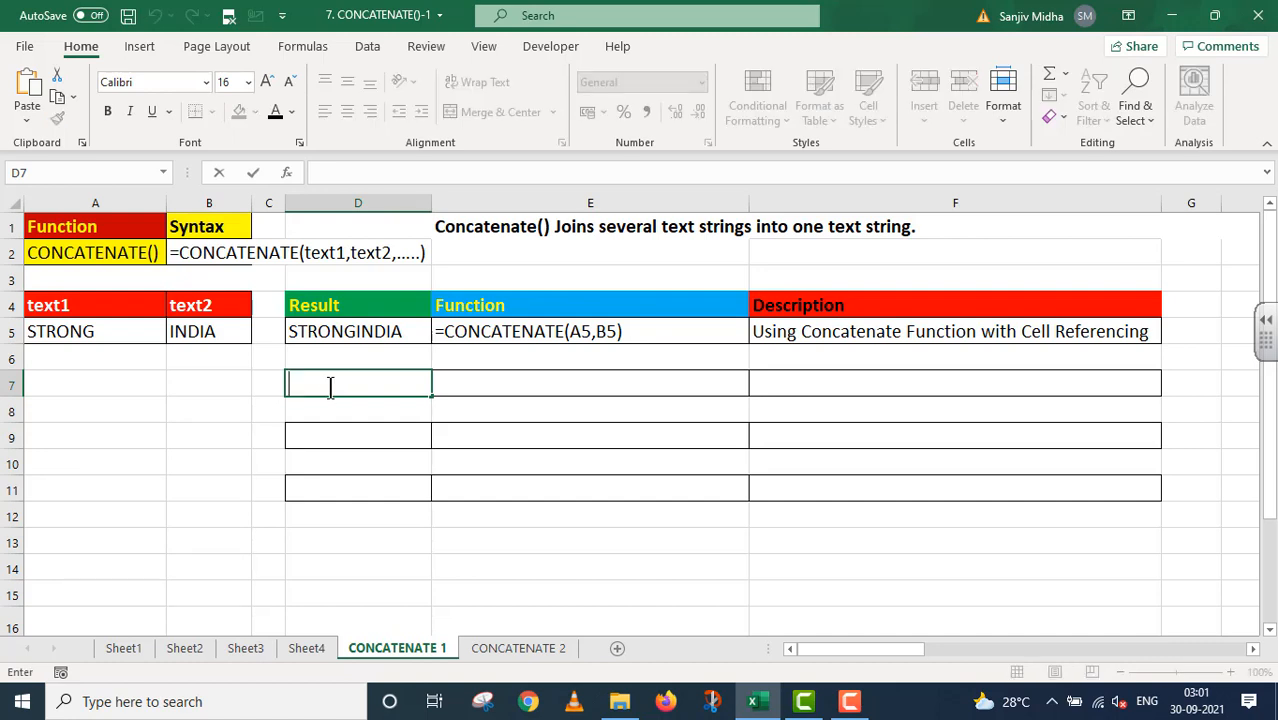
pyautogui.write('=')
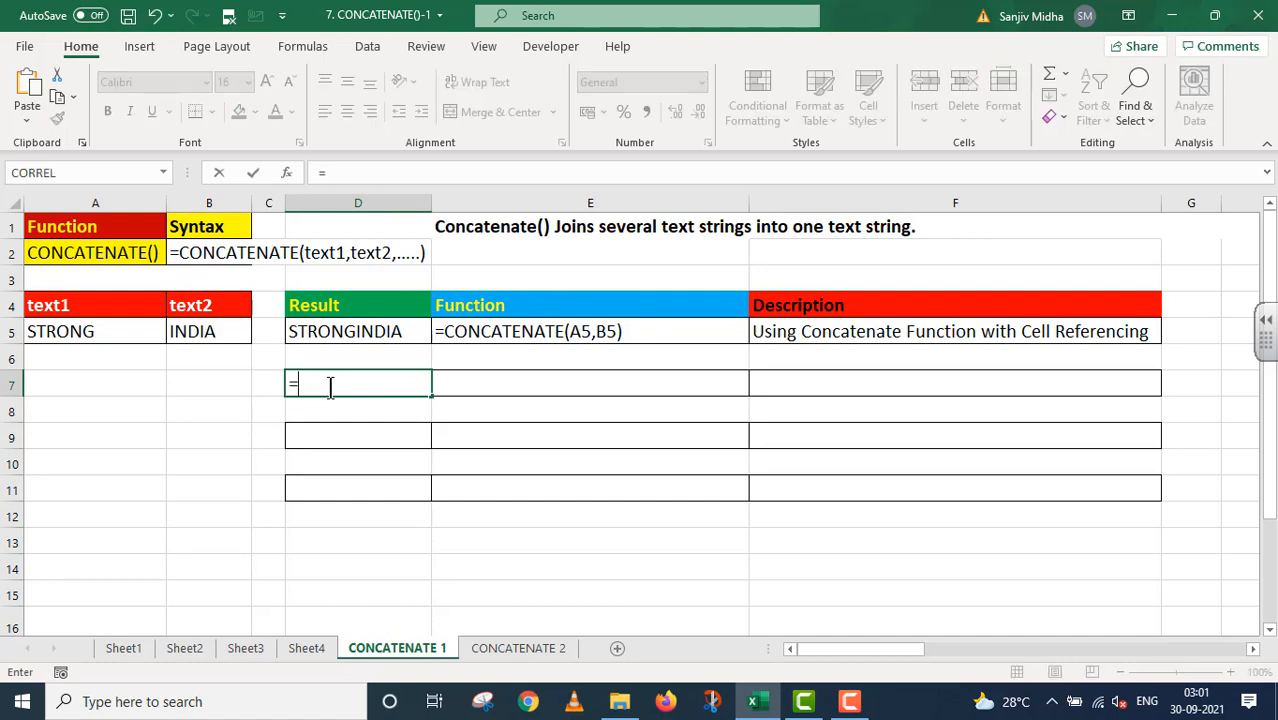
pyautogui.write('concat')
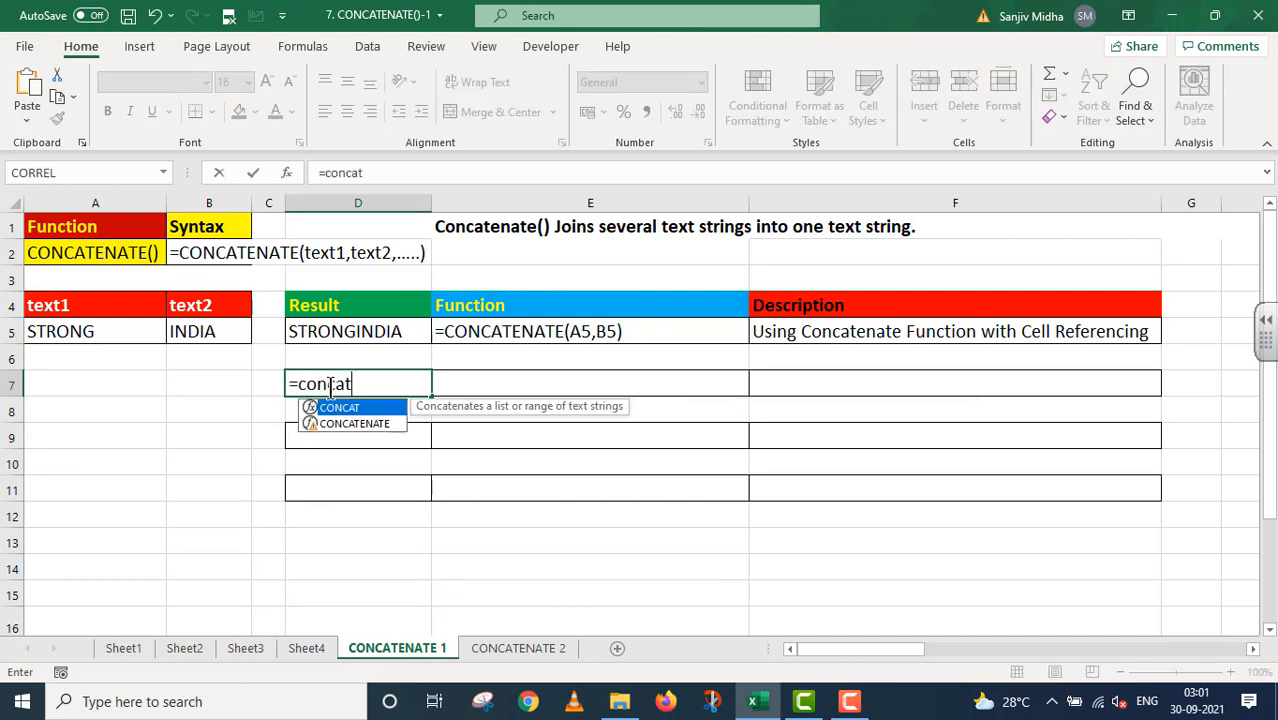
pyautogui.write('enate(')
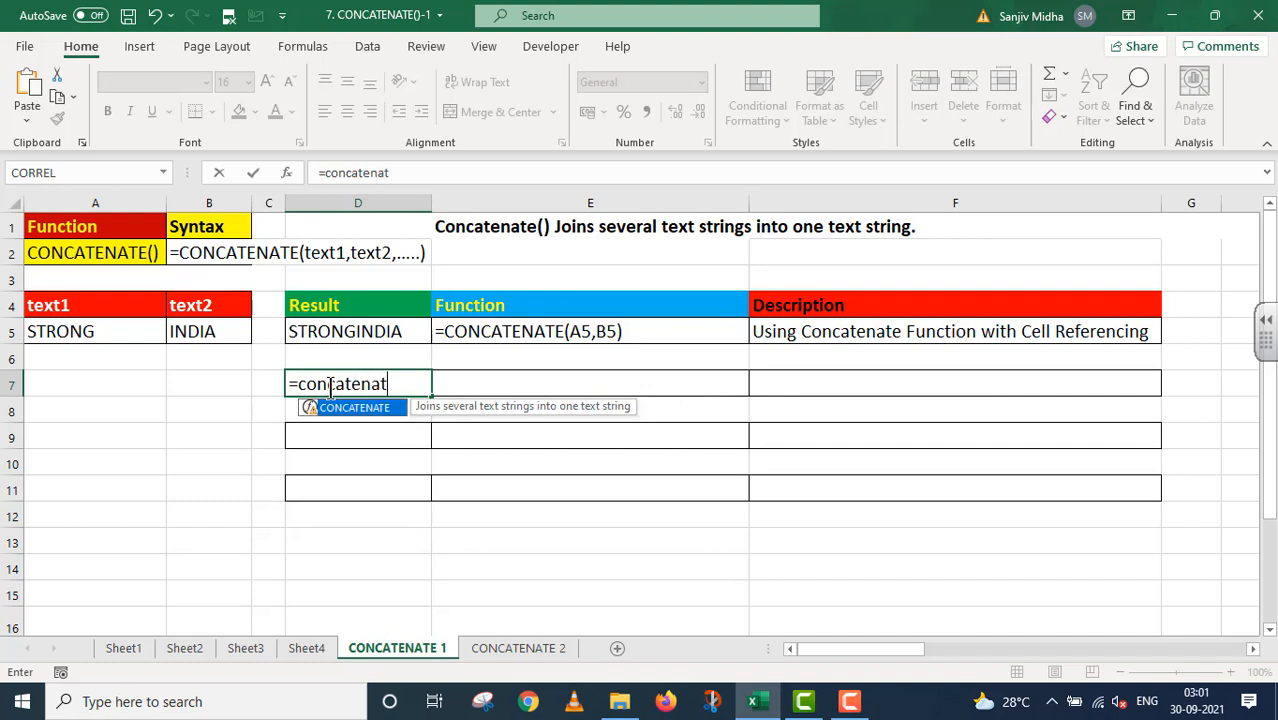
pyautogui.click(88, 331)
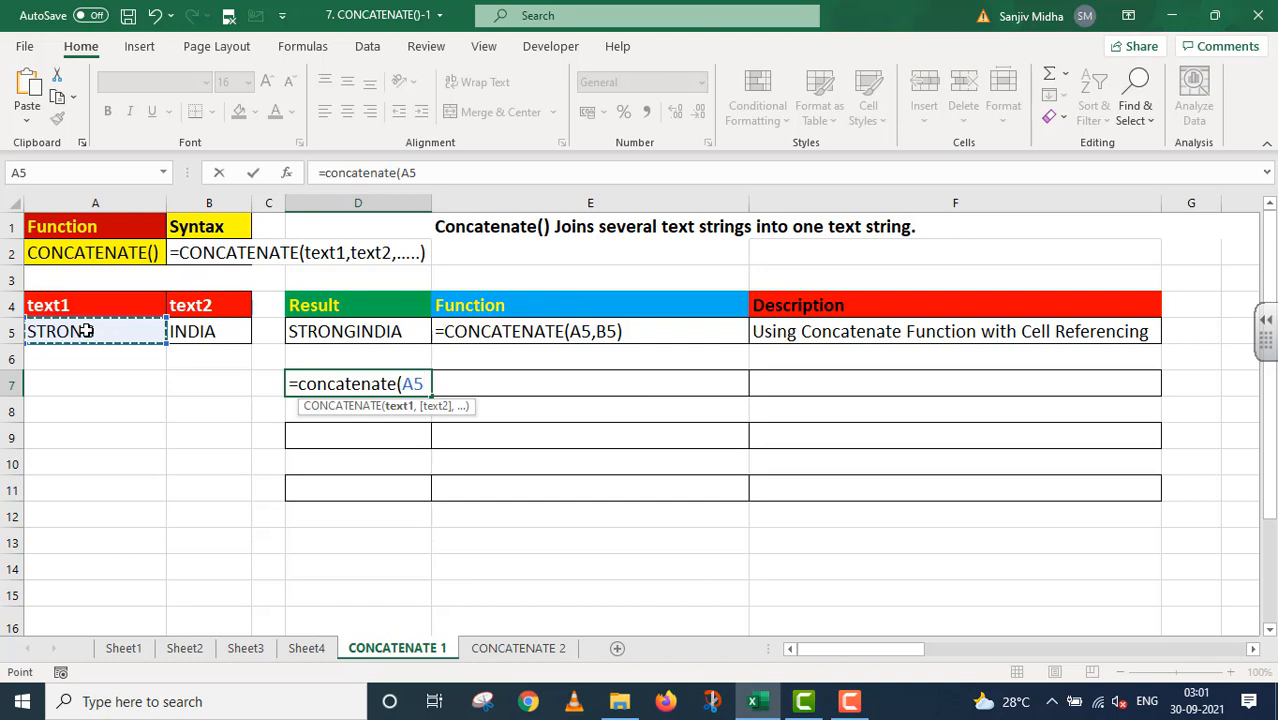
pyautogui.write(',')
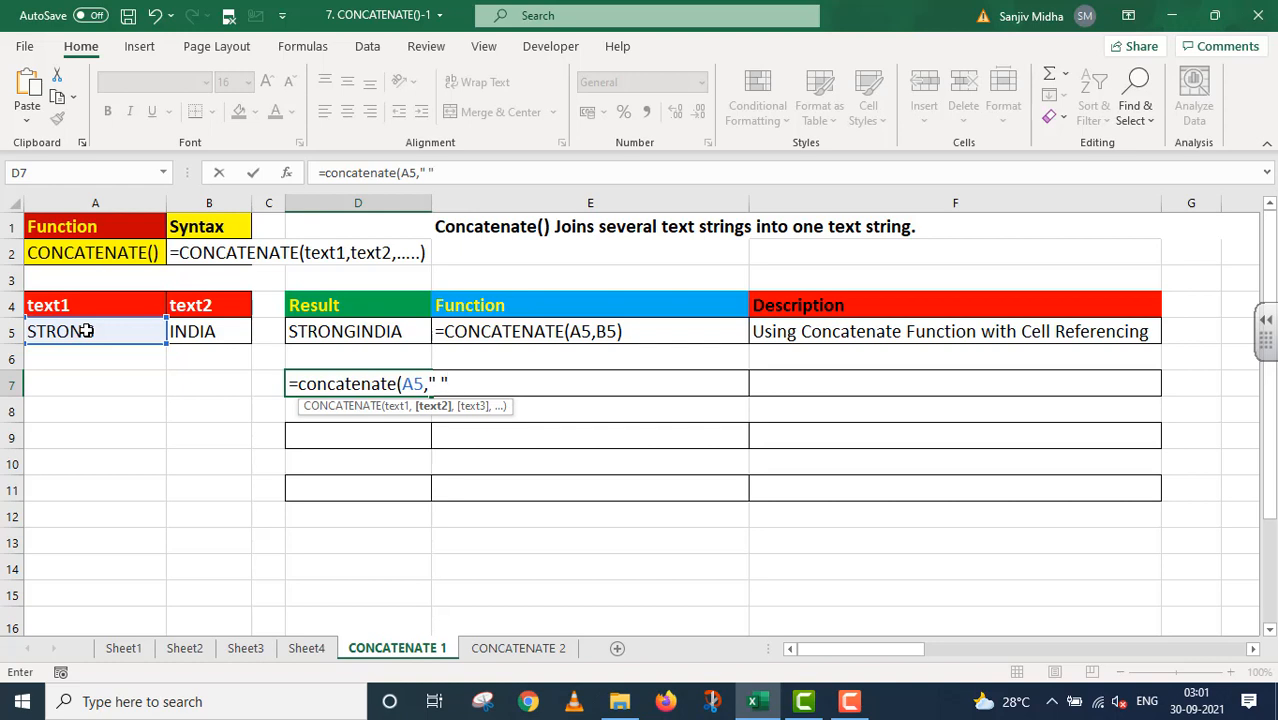
pyautogui.write('" ",')
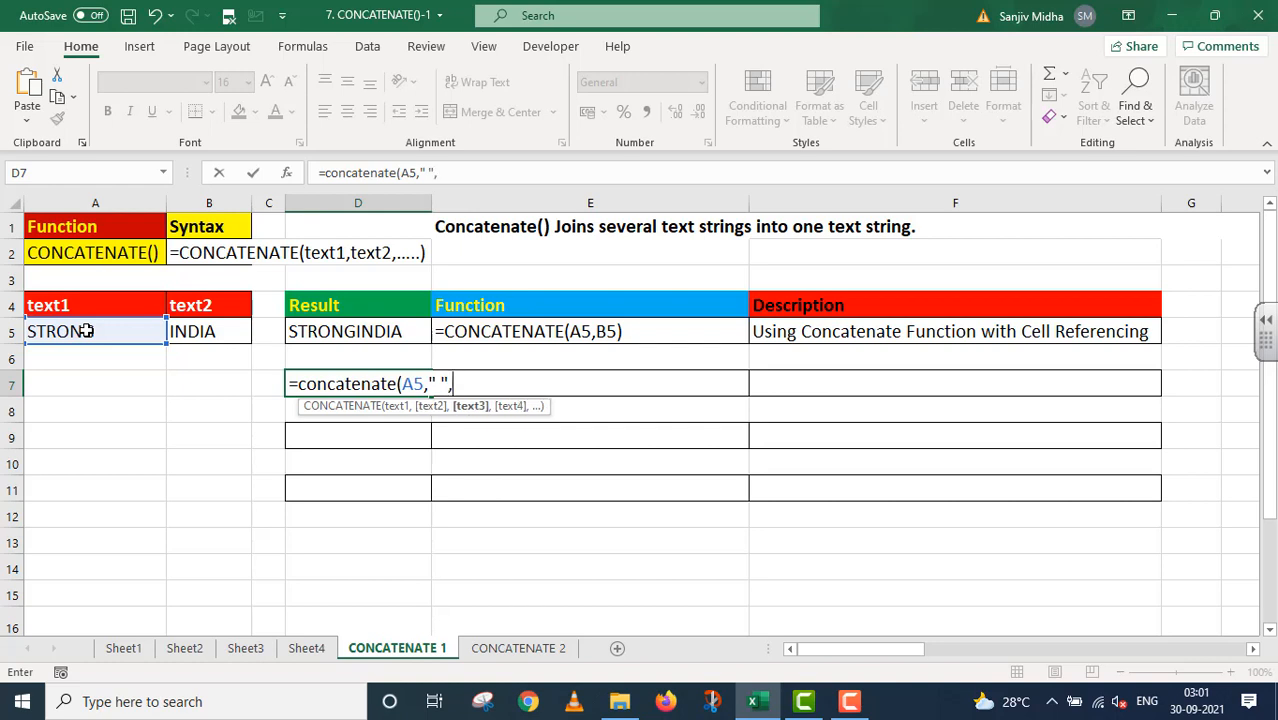
pyautogui.click(211, 333)
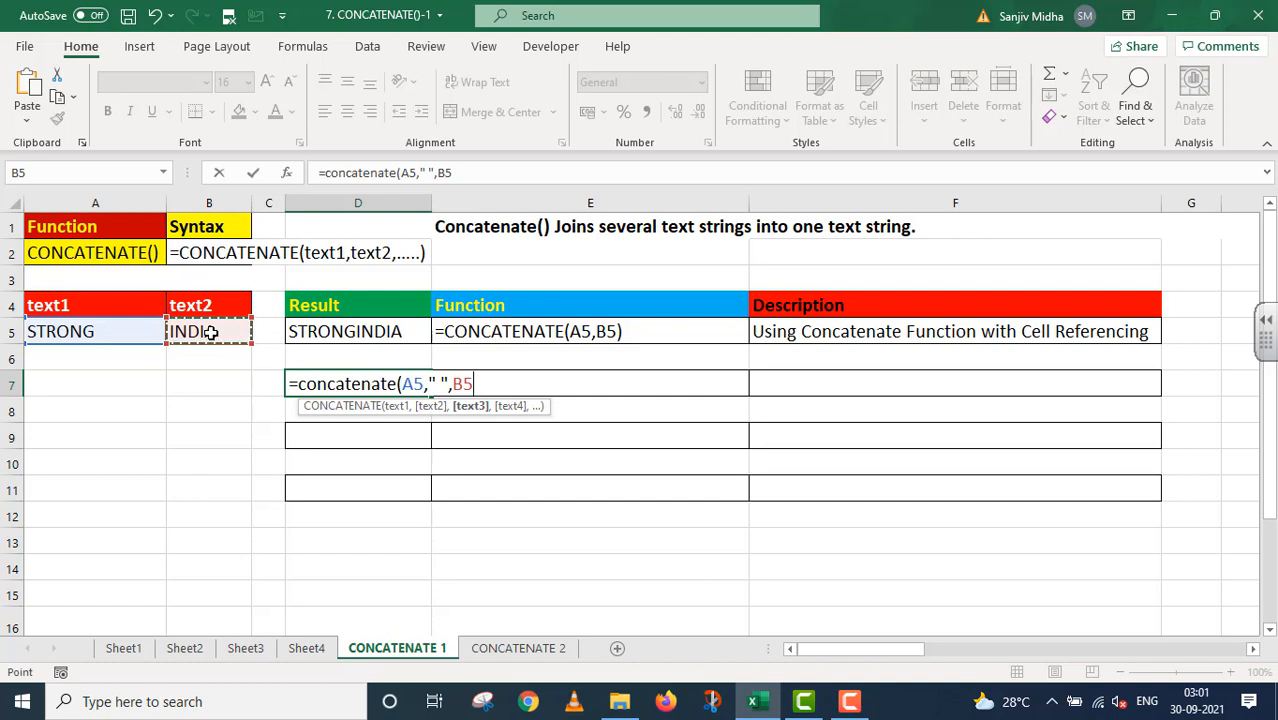
pyautogui.write(')')
pyautogui.press('Return')
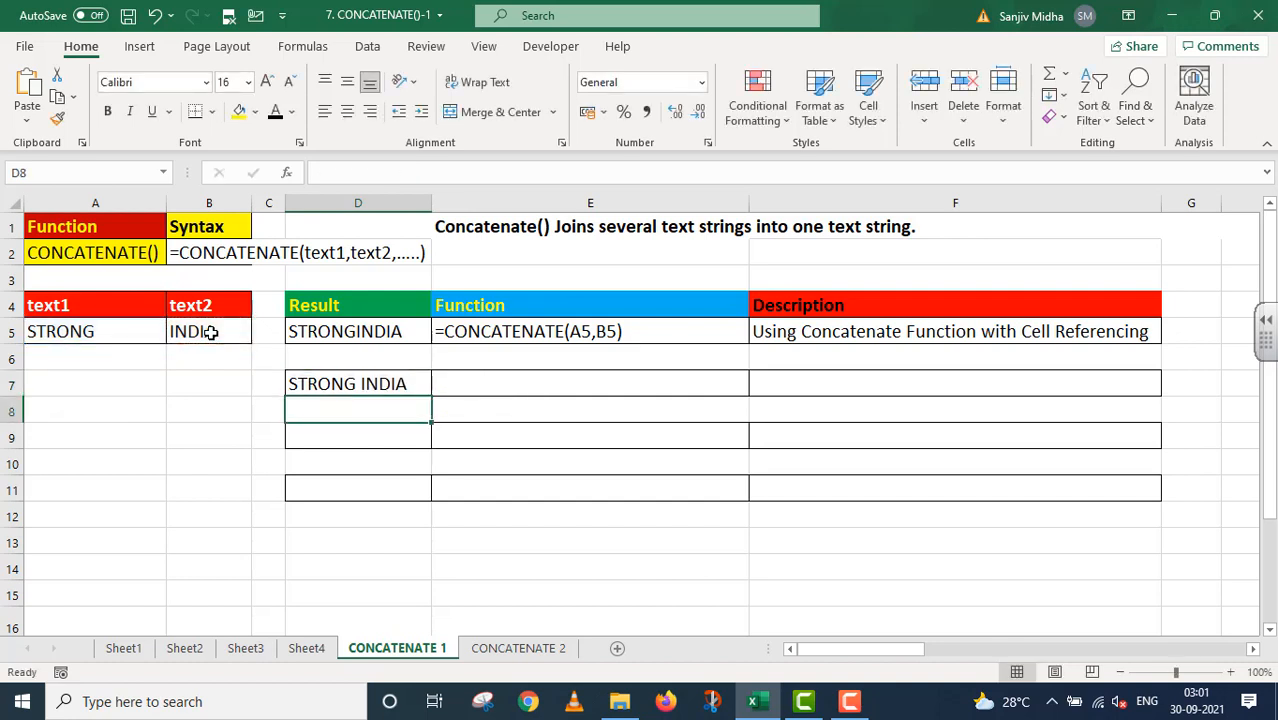
# Step: Copy D7's formula into E7 as text with a leading apostrophe, and enter "In order to have space in between two words" in F7
pyautogui.click(409, 384)
pyautogui.moveTo(491, 172); pyautogui.dragTo(318, 172)
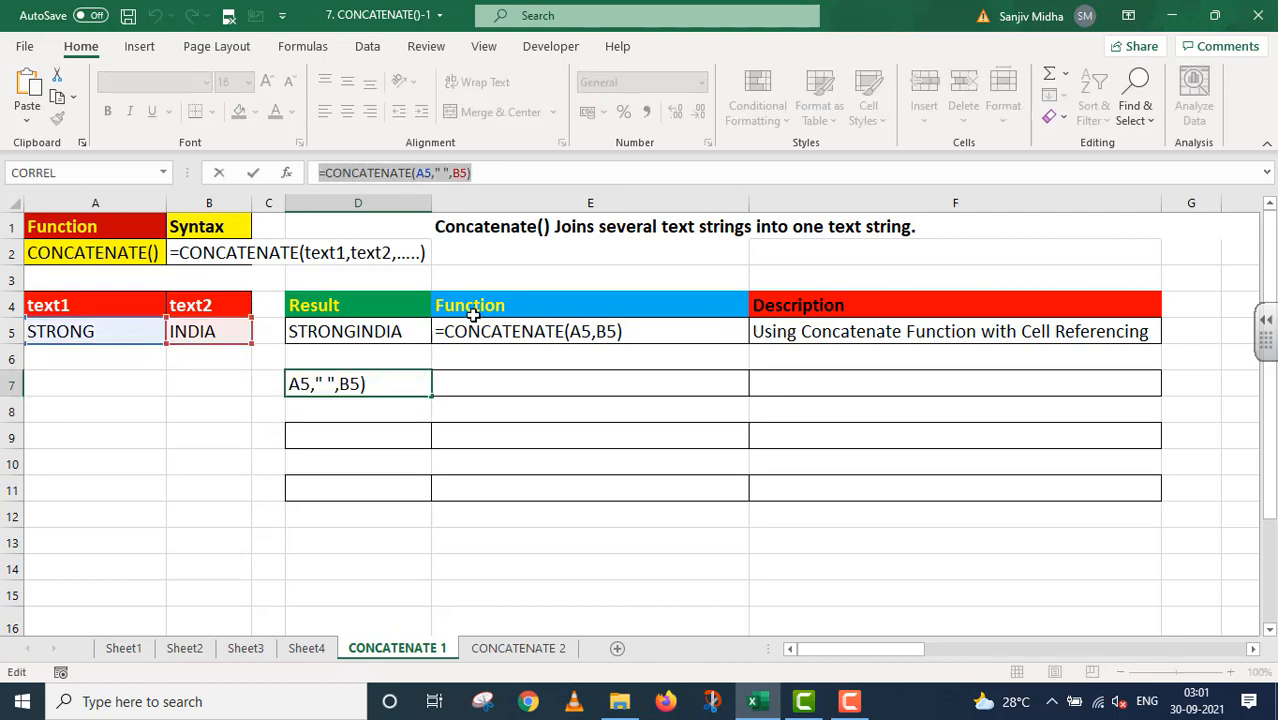
pyautogui.press('Return')
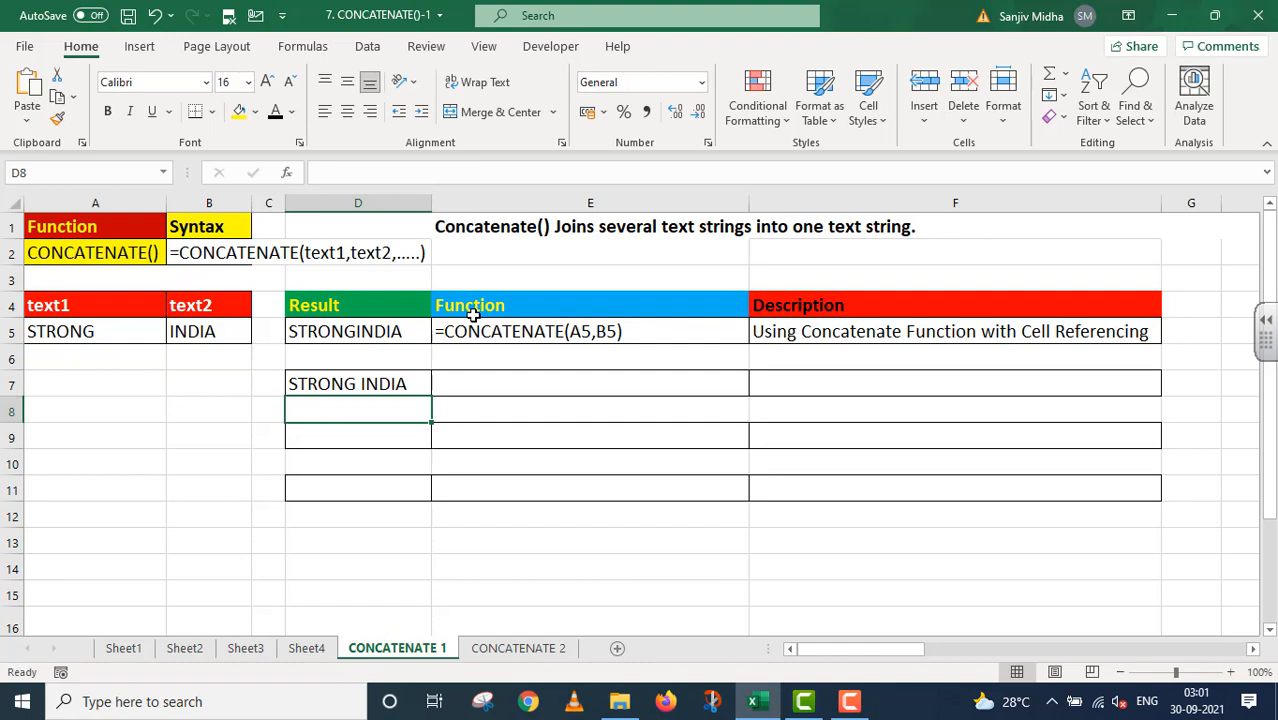
pyautogui.doubleClick(457, 382)
pyautogui.hotkey('ctrl', 'v')
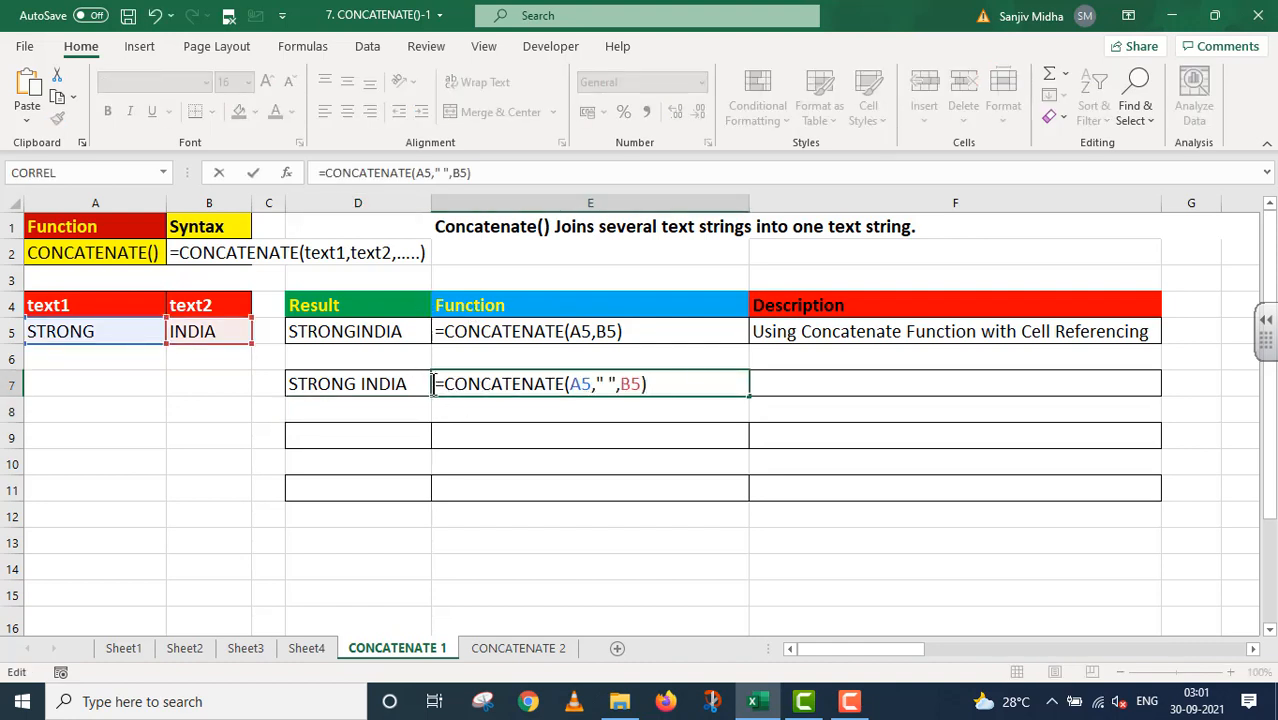
pyautogui.write("'")
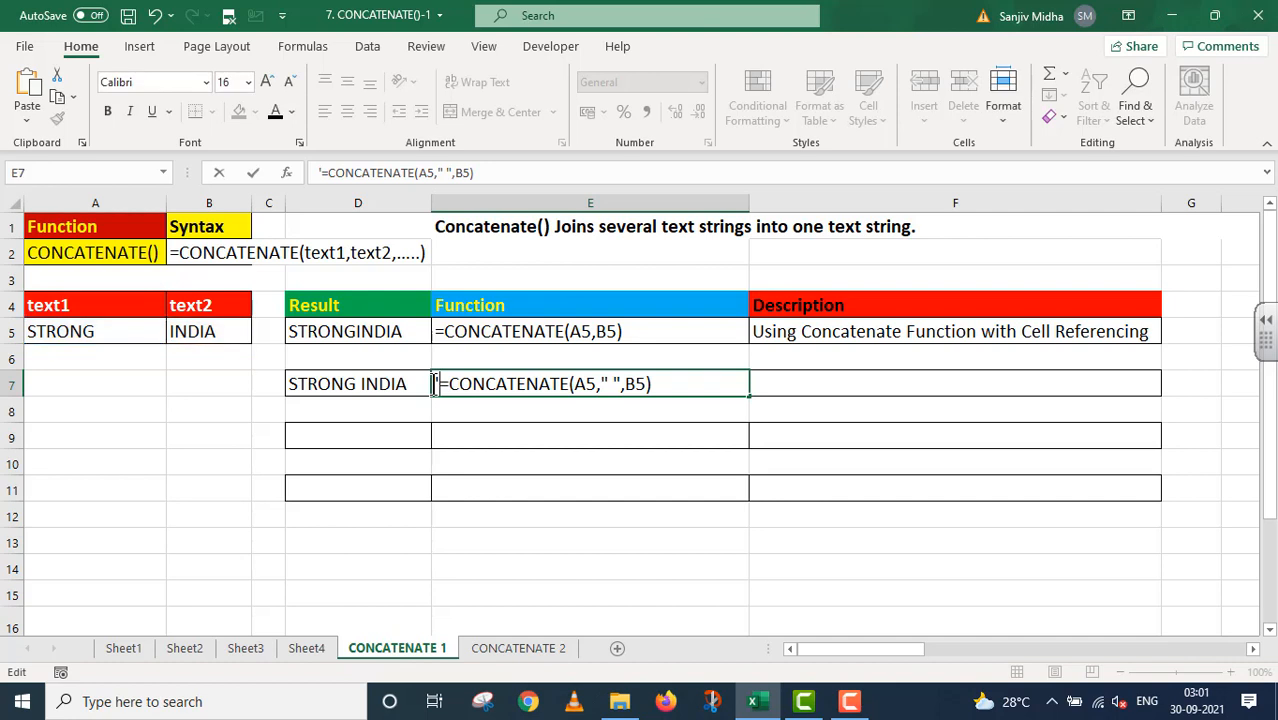
pyautogui.click(757, 388)
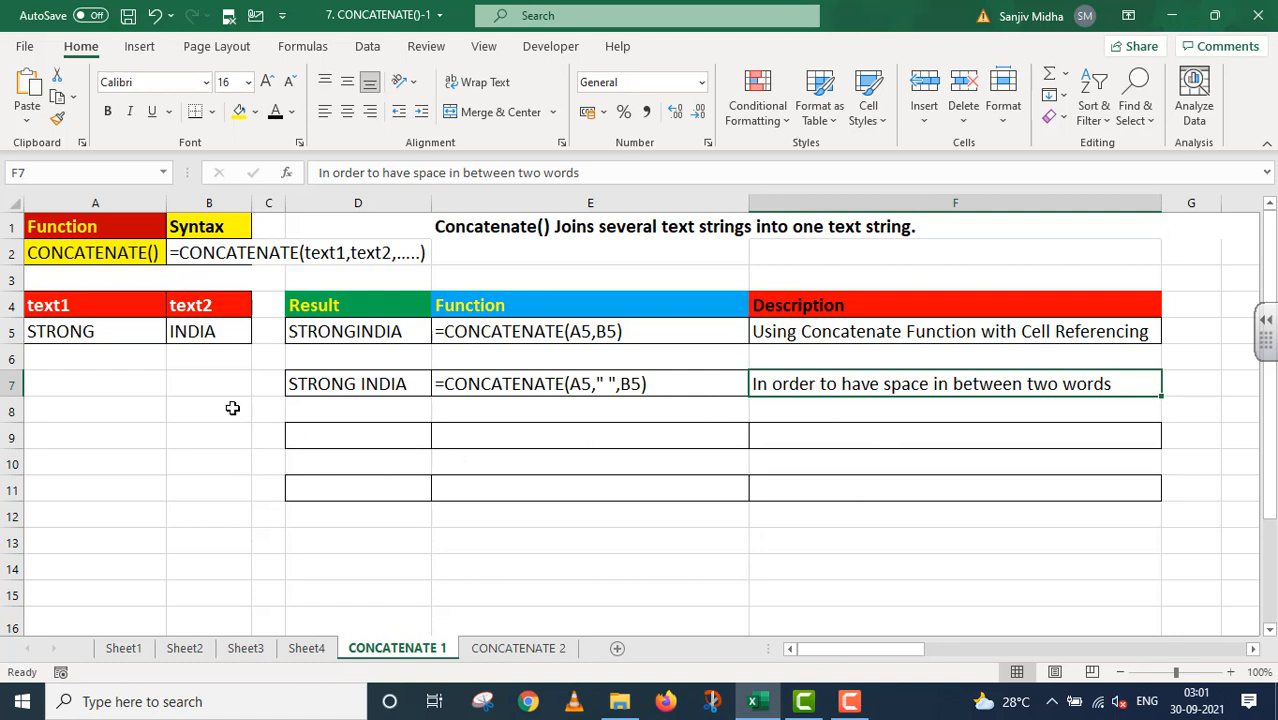
# Step: Enter the formula =CONCATENATE("STRONG"," ","INDIA") in Result cell D9 to join the two literal words with a space
pyautogui.click(309, 438)
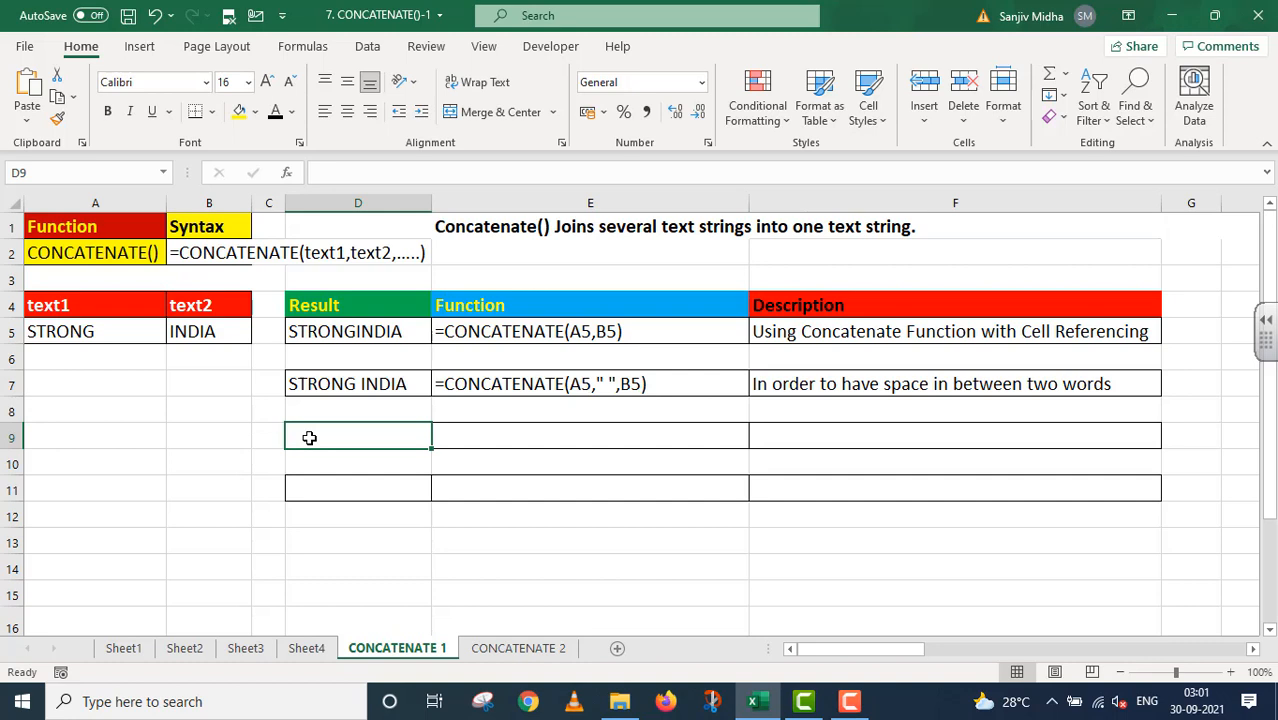
pyautogui.write('=')
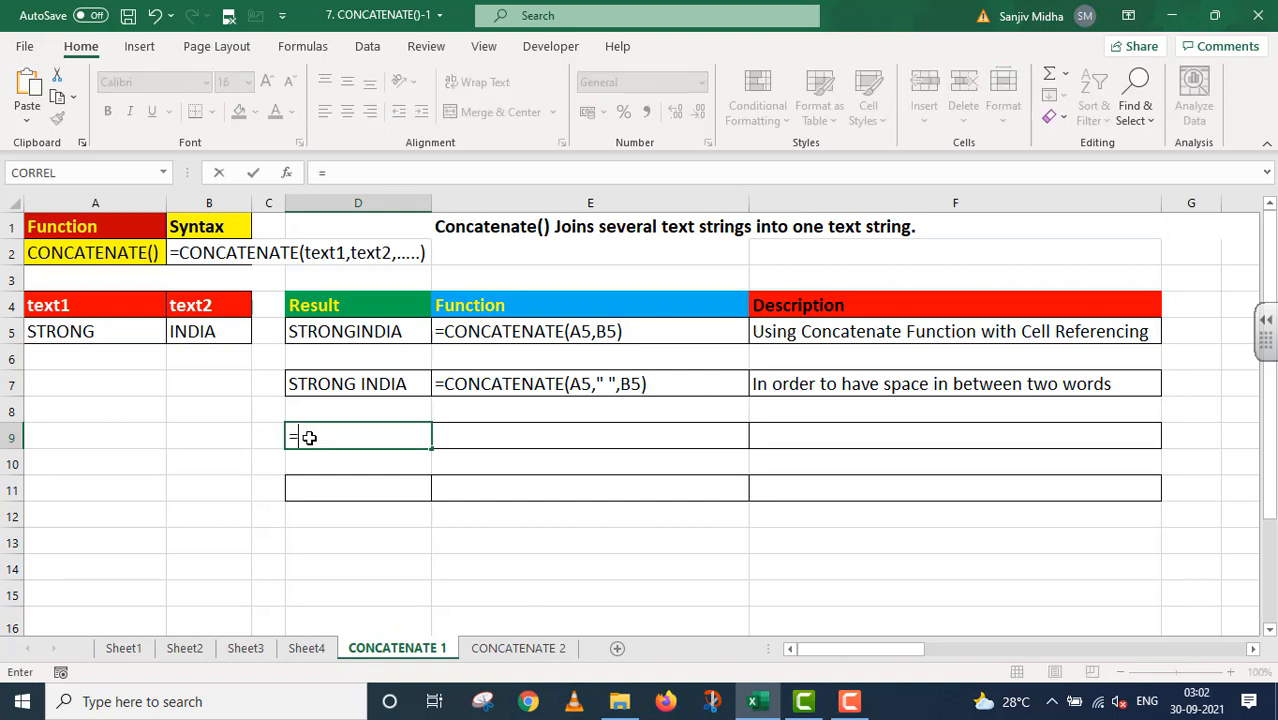
pyautogui.write('con')
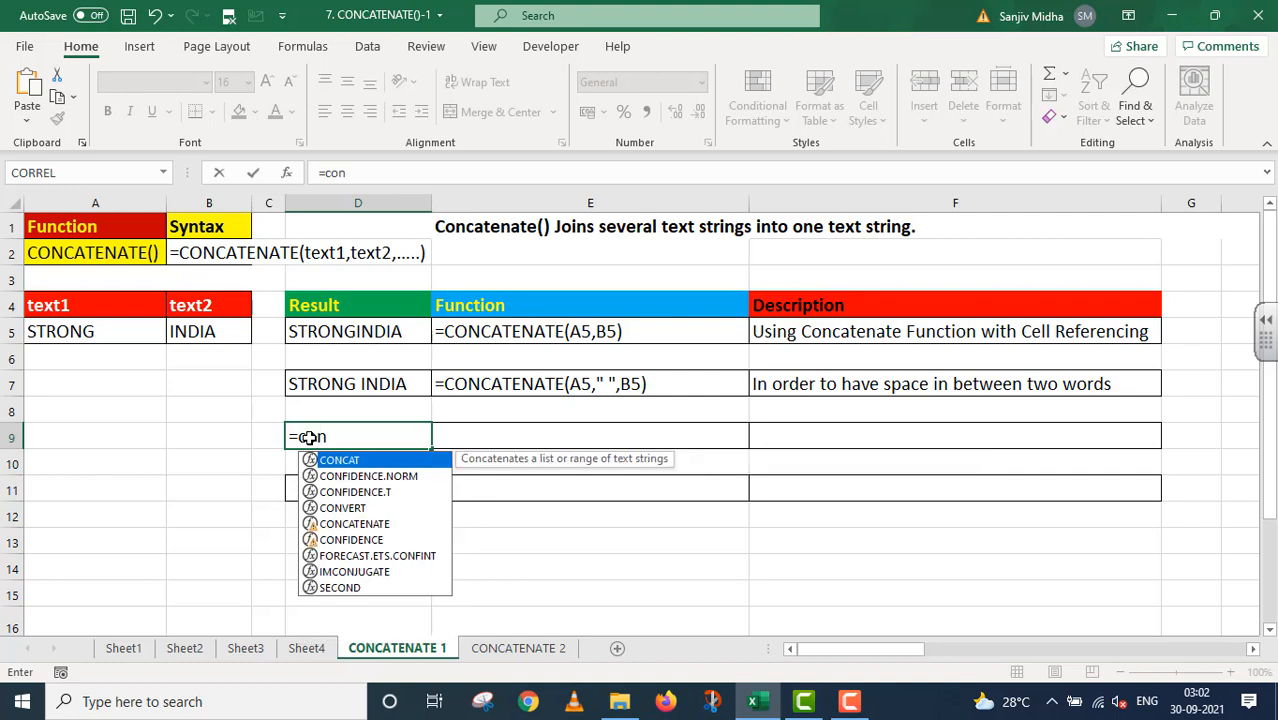
pyautogui.doubleClick(355, 523)
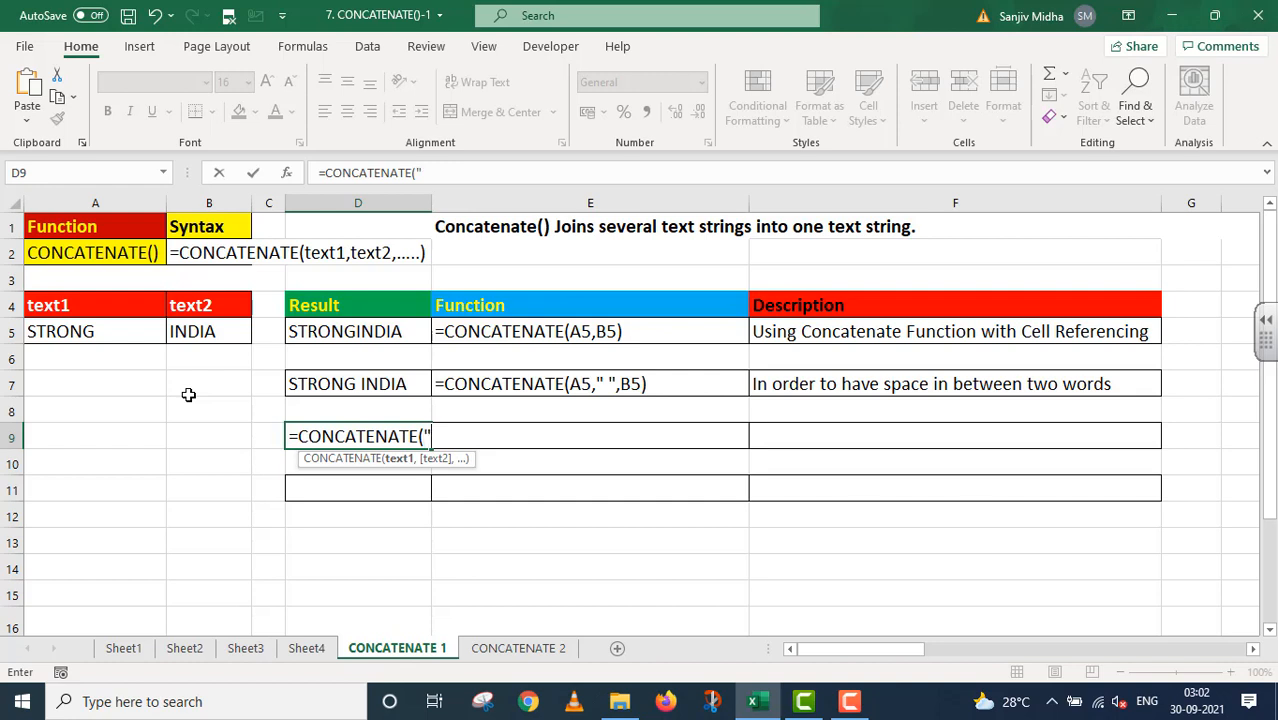
pyautogui.write('"STRONG')
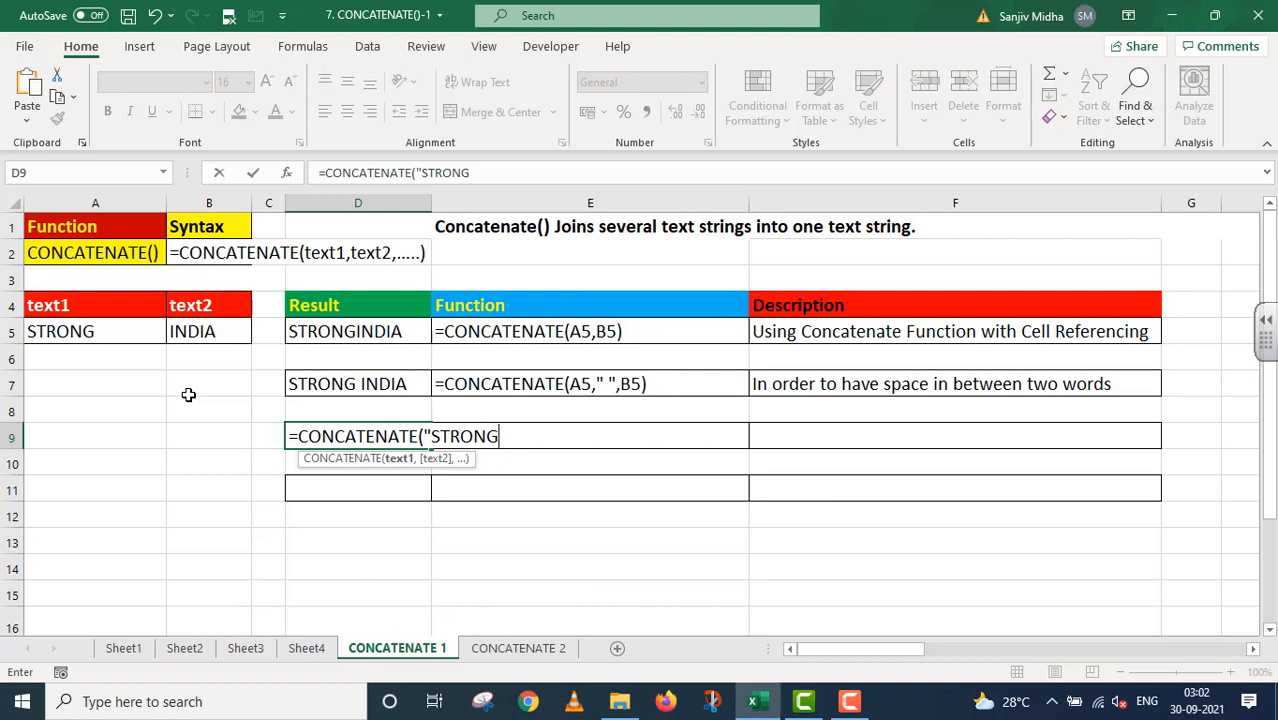
pyautogui.write('",')
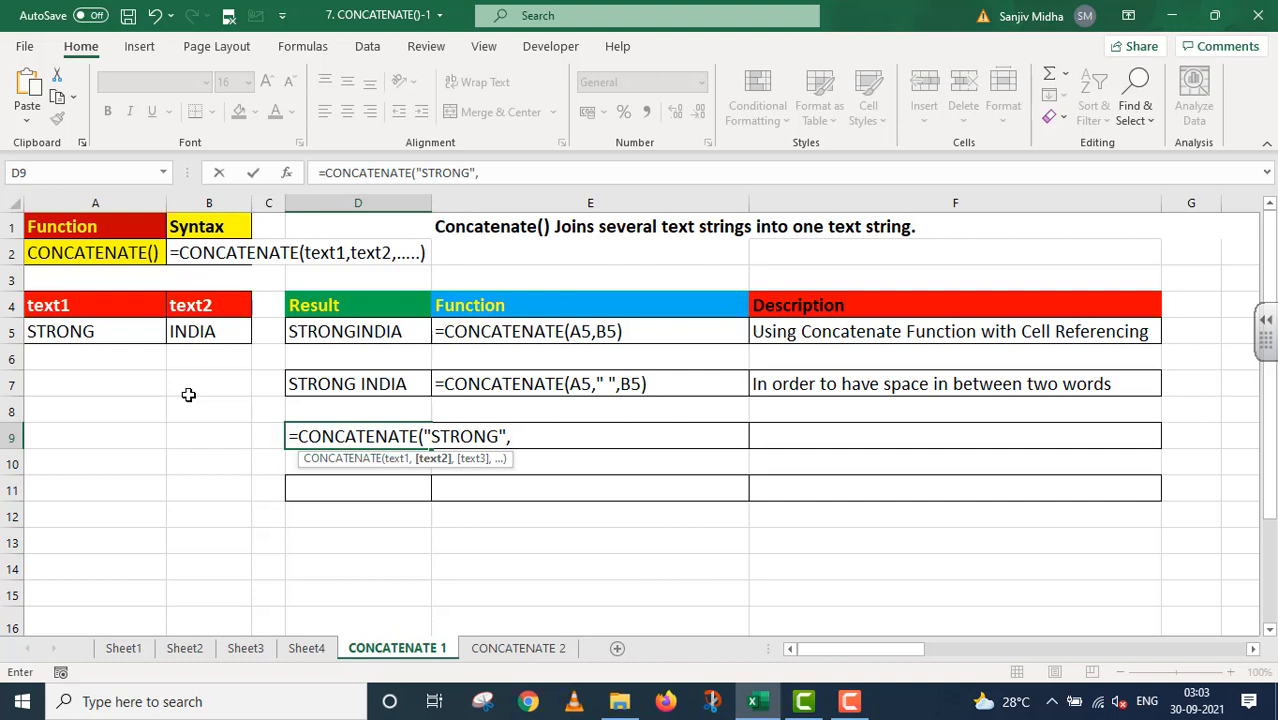
pyautogui.write('"," ",')
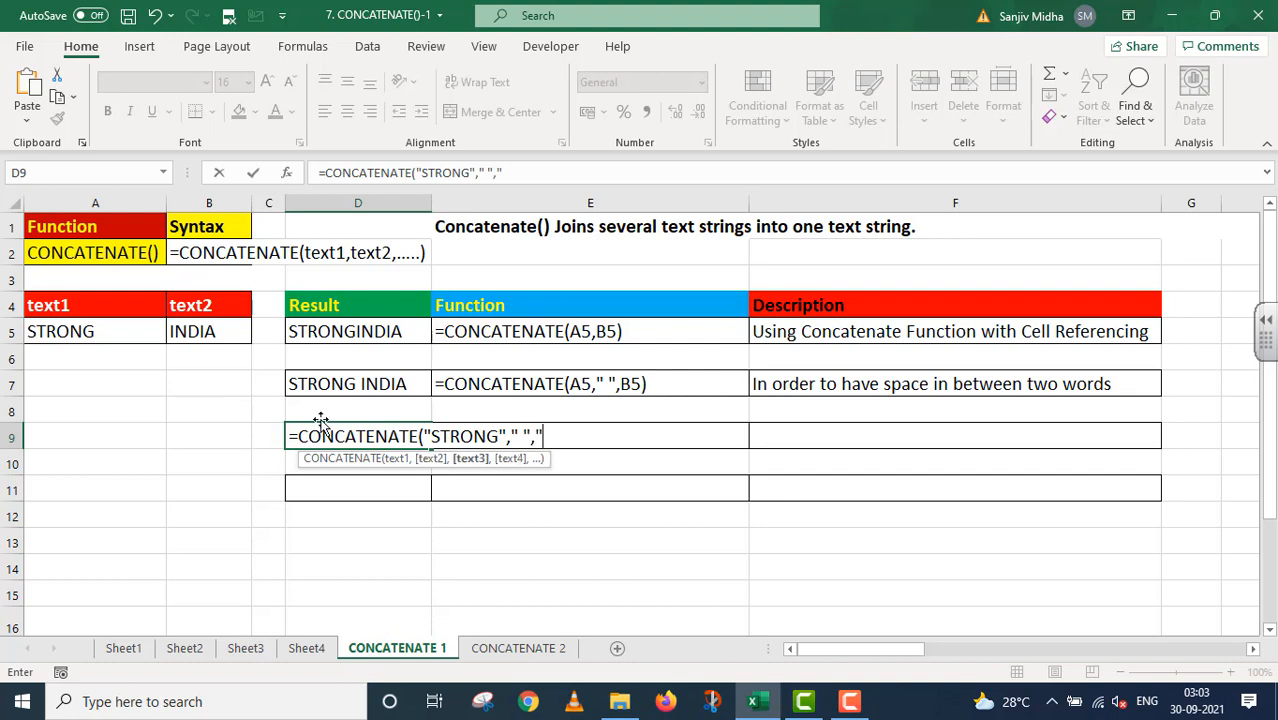
pyautogui.write('"INDIA')
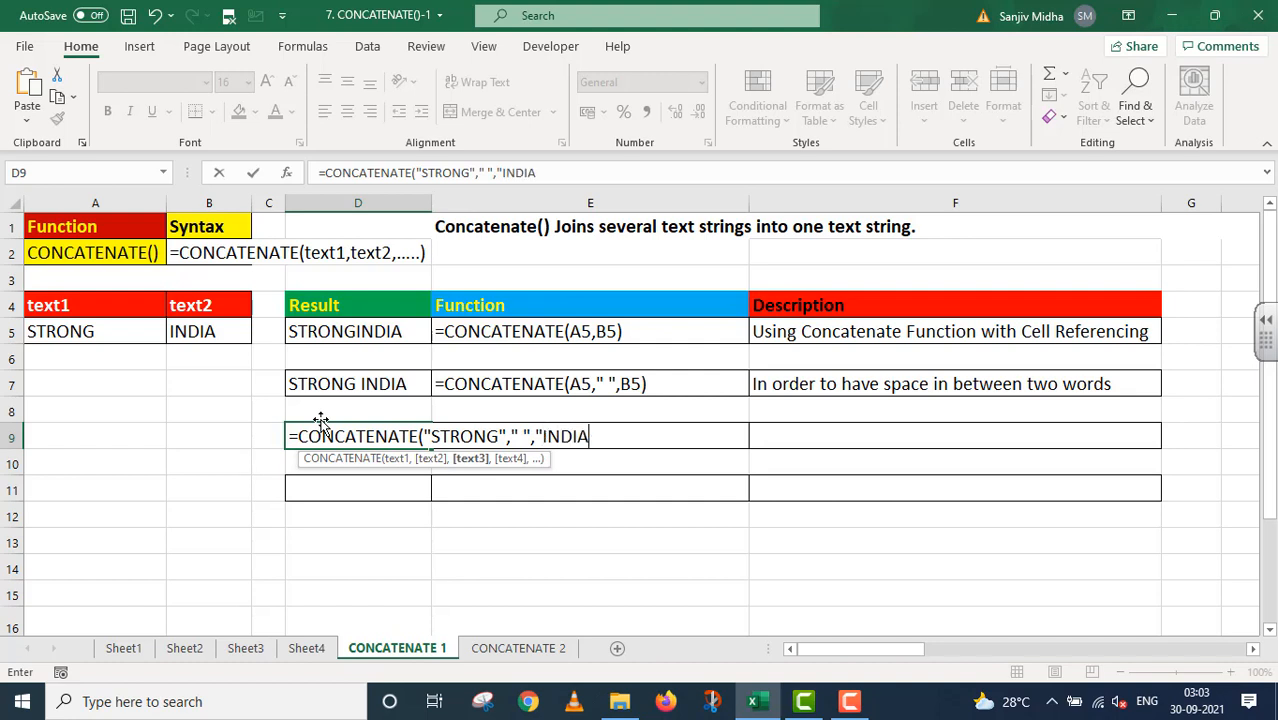
pyautogui.write('")')
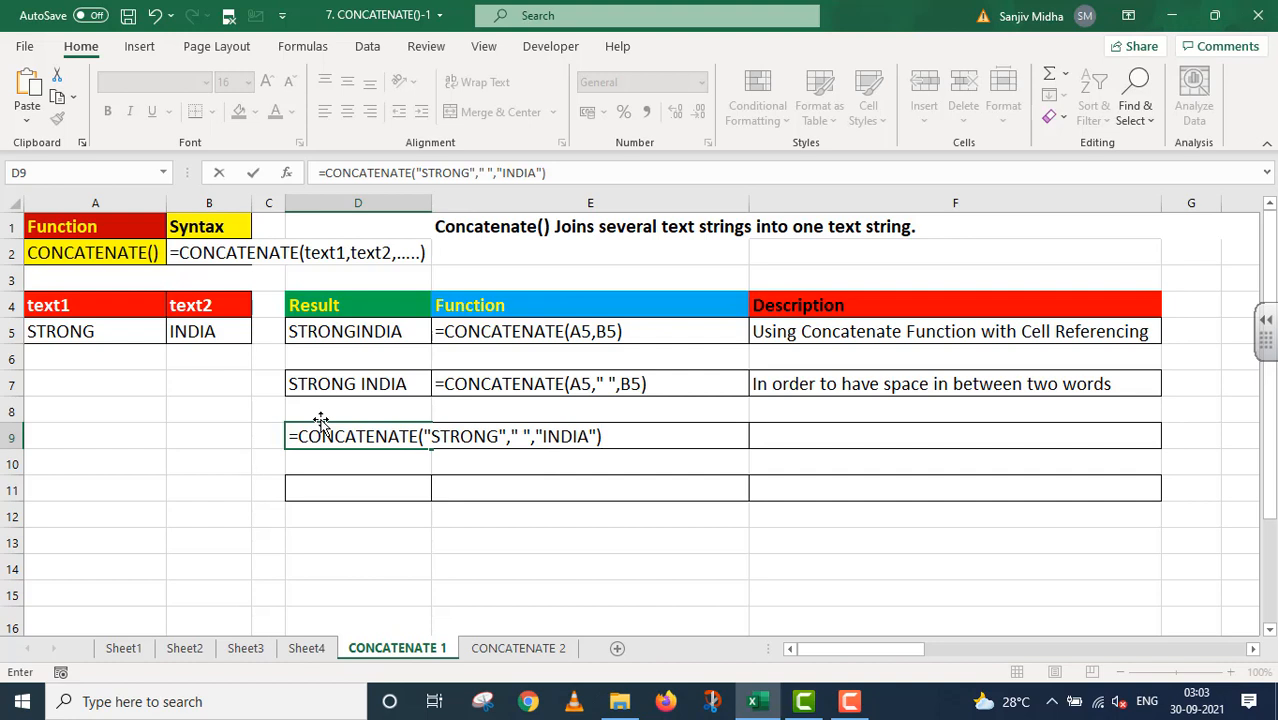
pyautogui.press('Return')
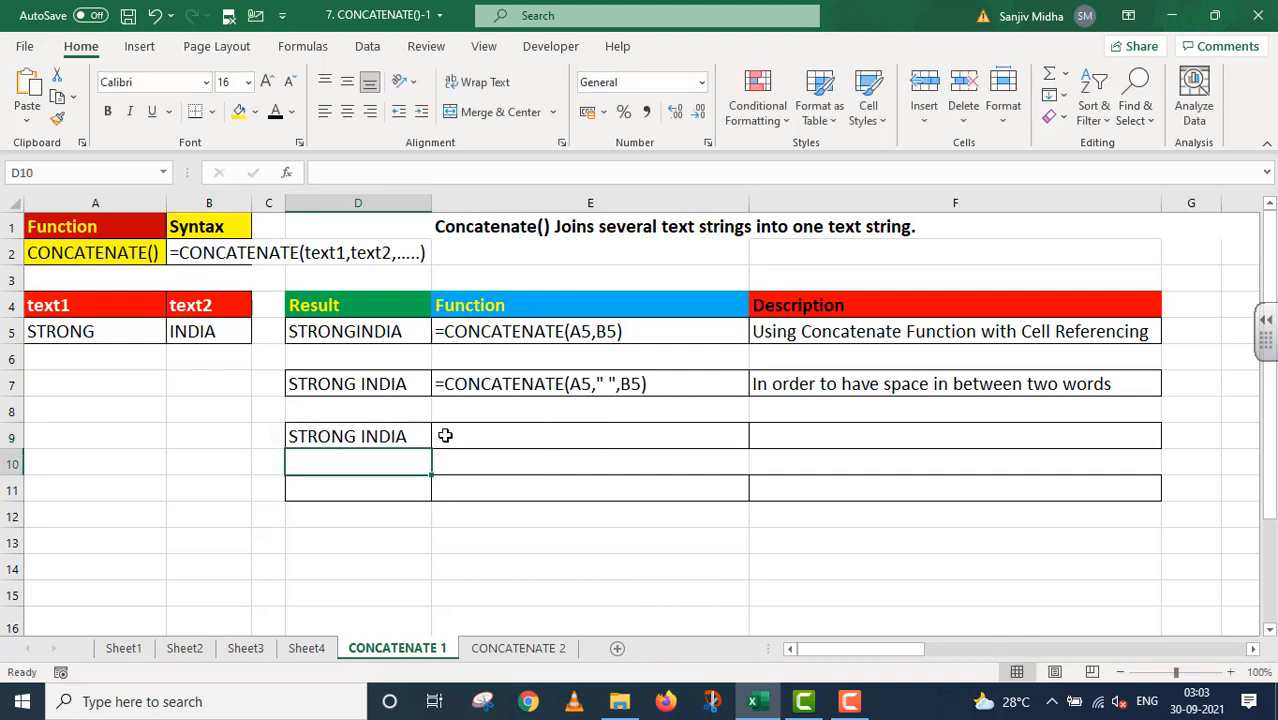
# Step: Copy D9's formula into E9 as text with a leading apostrophe, and enter "Using Concatenate Function with Text Referencing" in F9
pyautogui.click(408, 436)
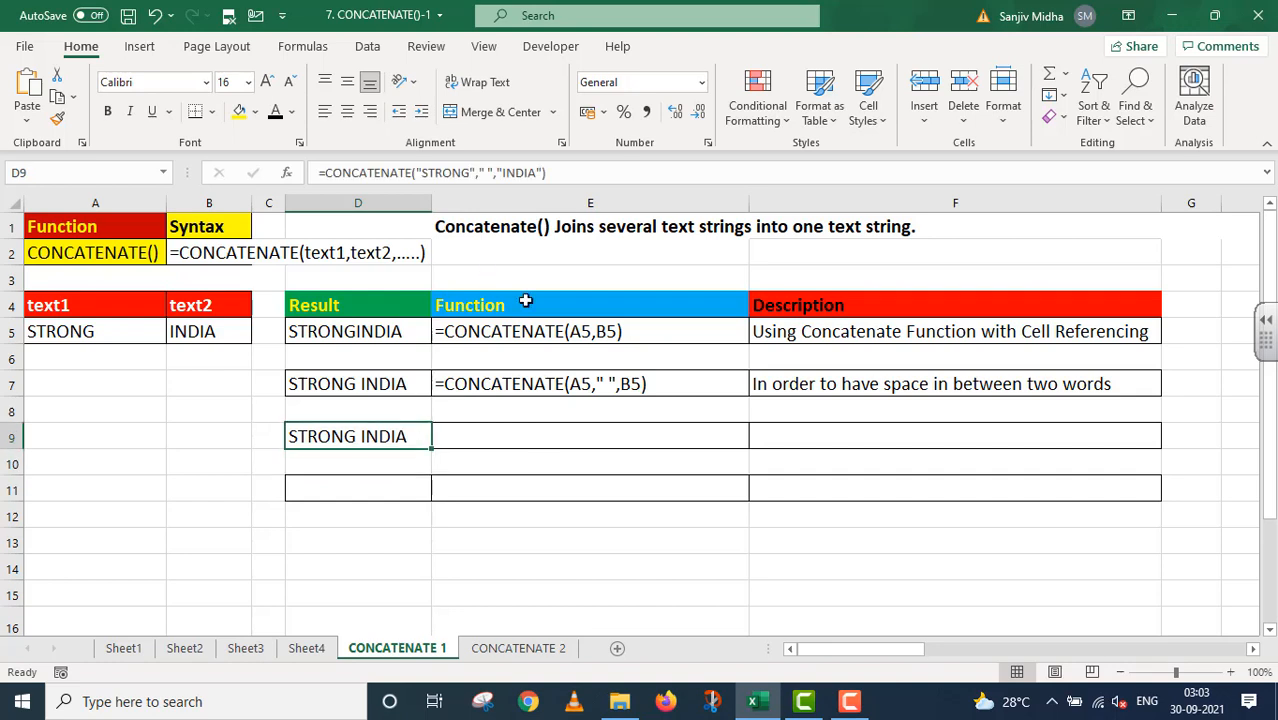
pyautogui.moveTo(546, 172); pyautogui.dragTo(478, 172)
pyautogui.moveTo(430, 160); pyautogui.dragTo(280, 166)
pyautogui.hotkey('ctrl', 'c')
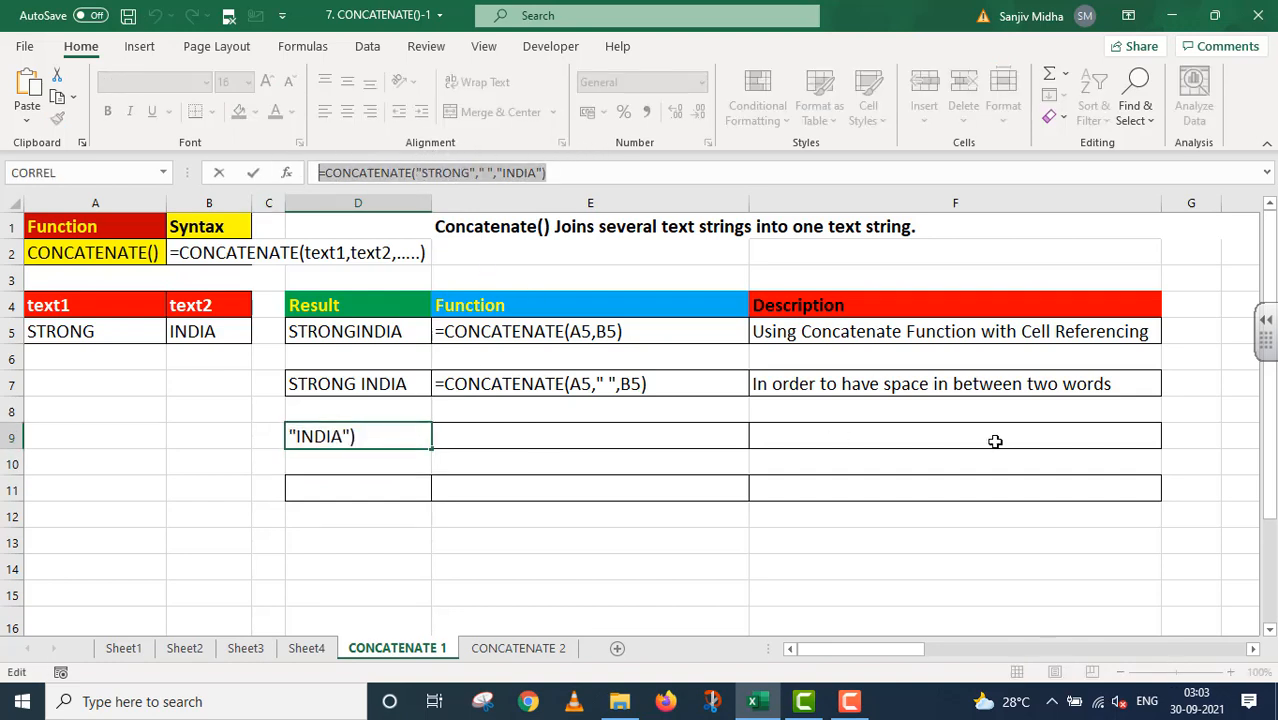
pyautogui.press('Return')
pyautogui.doubleClick(485, 436)
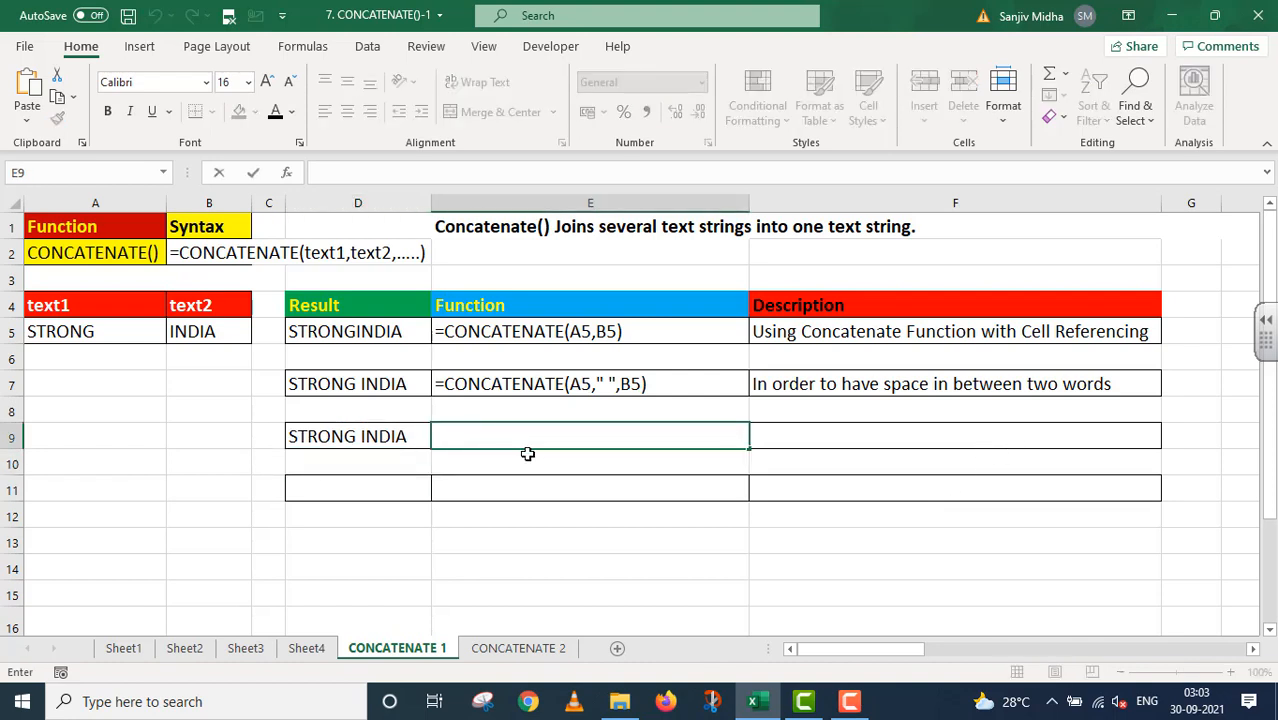
pyautogui.hotkey('ctrl', 'v')
pyautogui.click(434, 436)
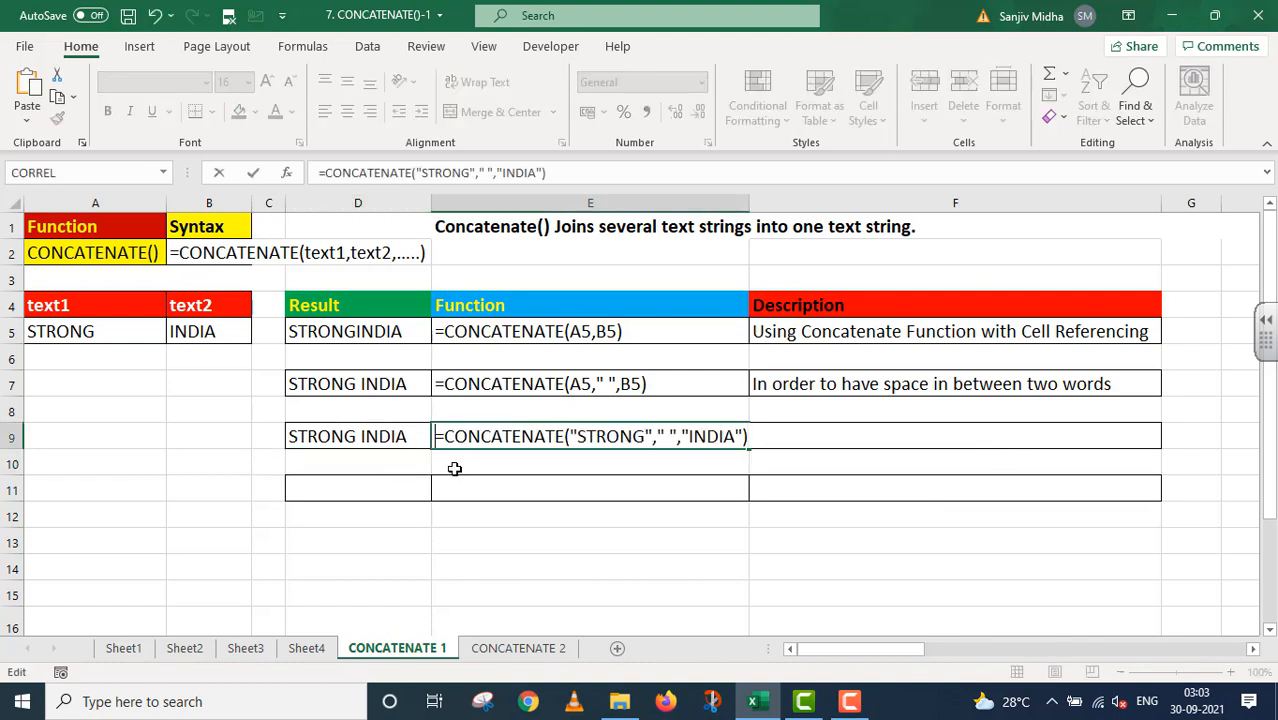
pyautogui.write("'")
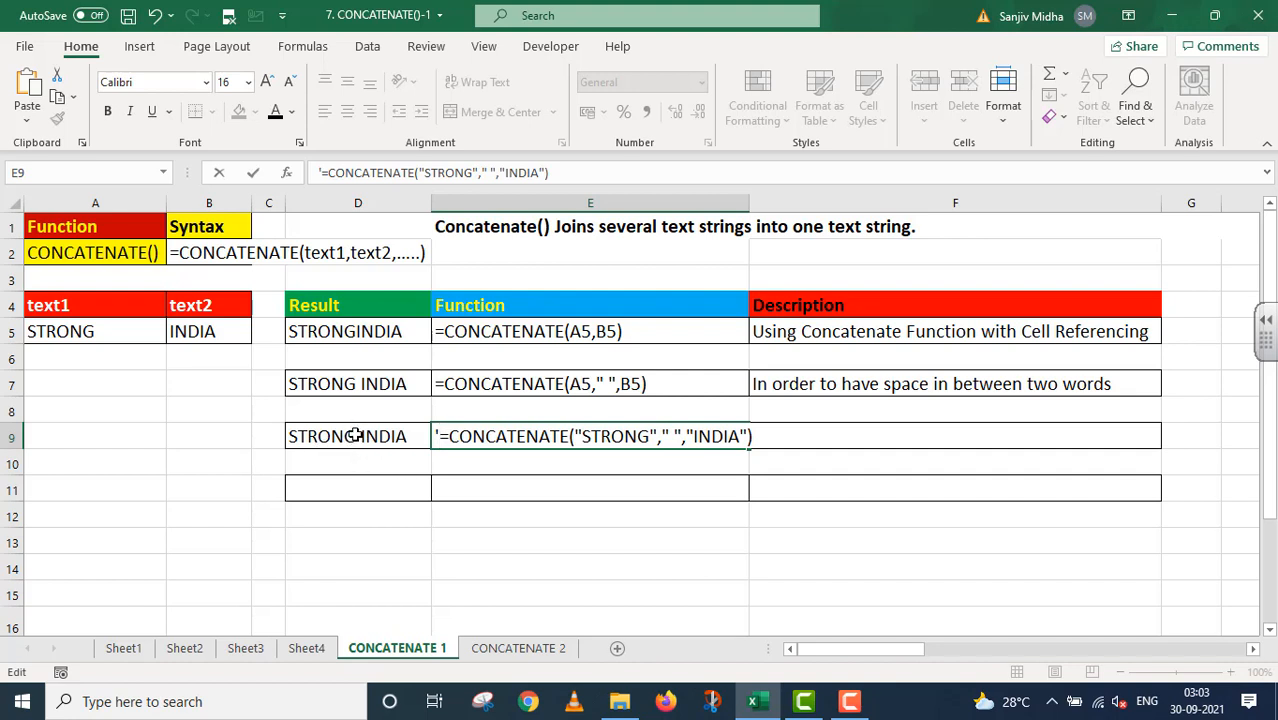
pyautogui.press('BackSpace')
pyautogui.click(782, 437)
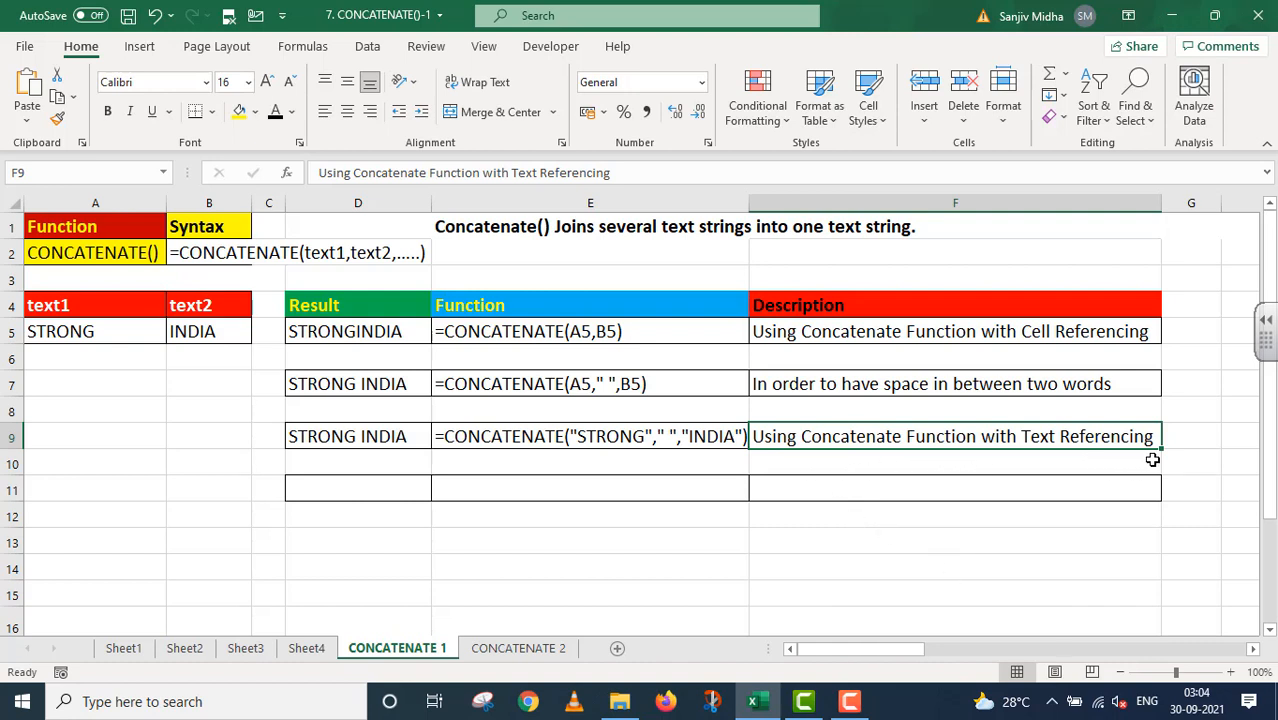
# Step: Enter the formula =CONCATENATE("STRONG"," ",B5) in Result cell D11 to combine literal text with a cell reference
pyautogui.click(326, 486)
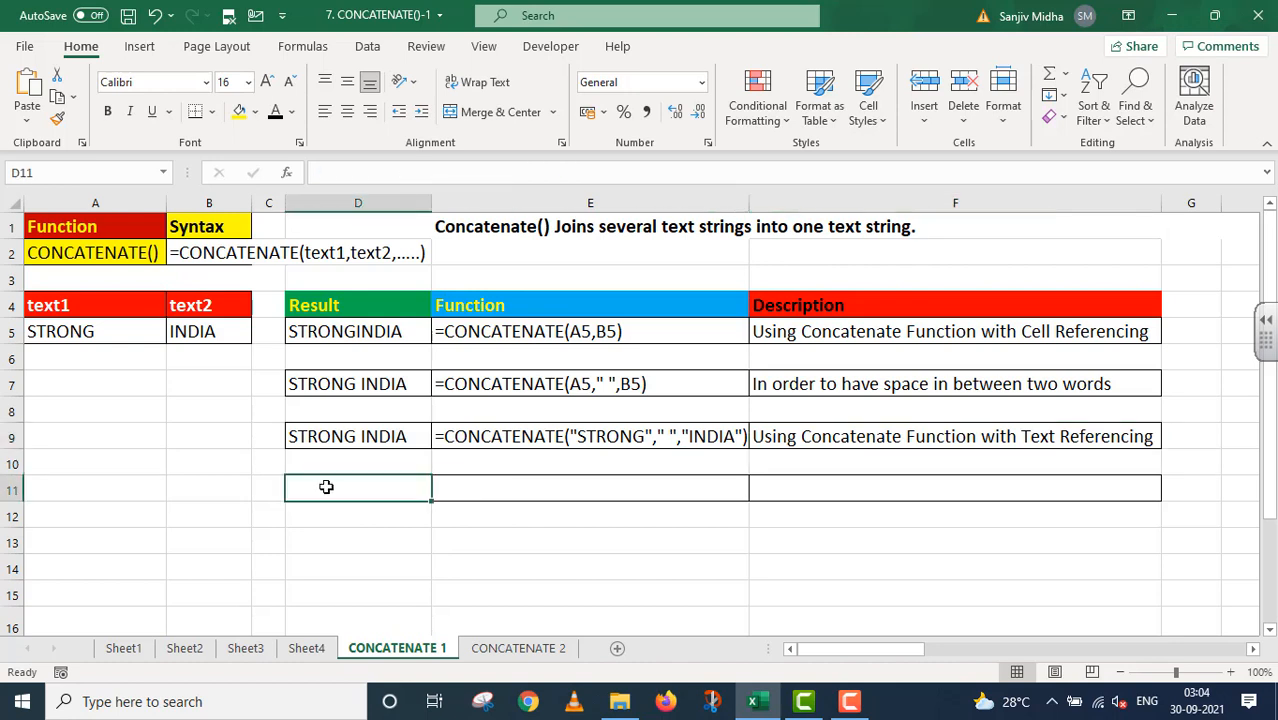
pyautogui.write('=')
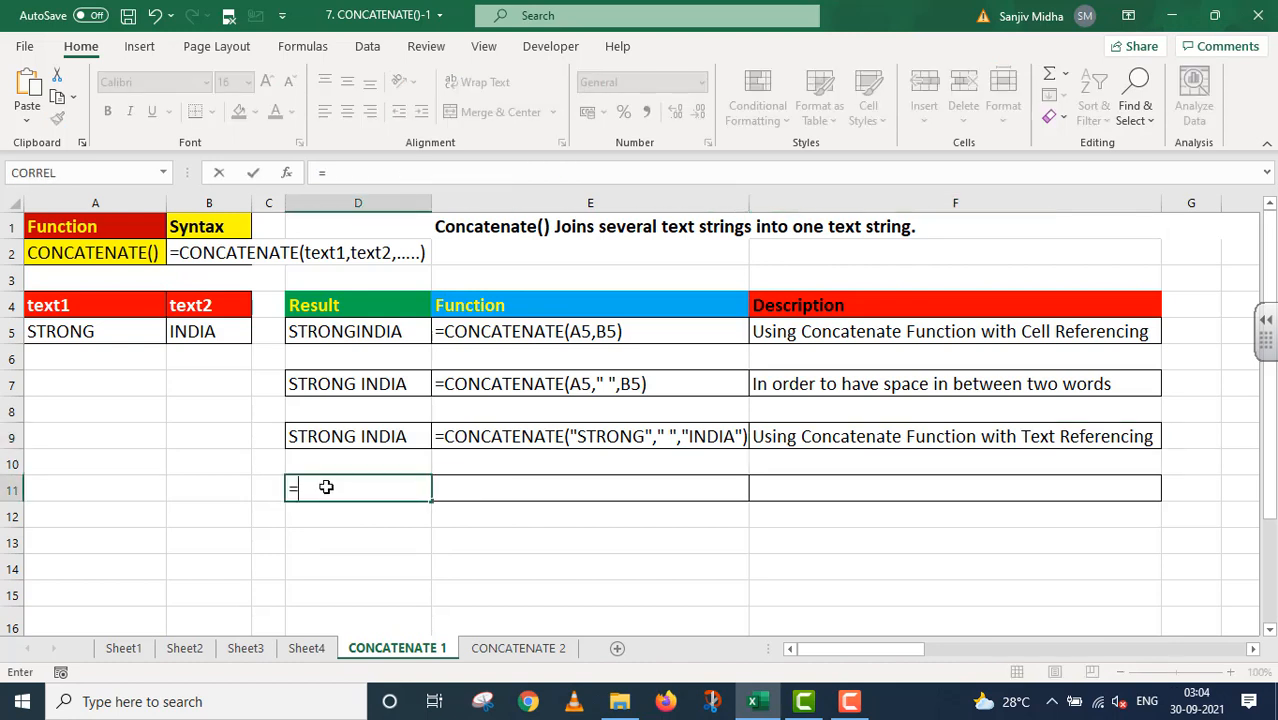
pyautogui.write('conca')
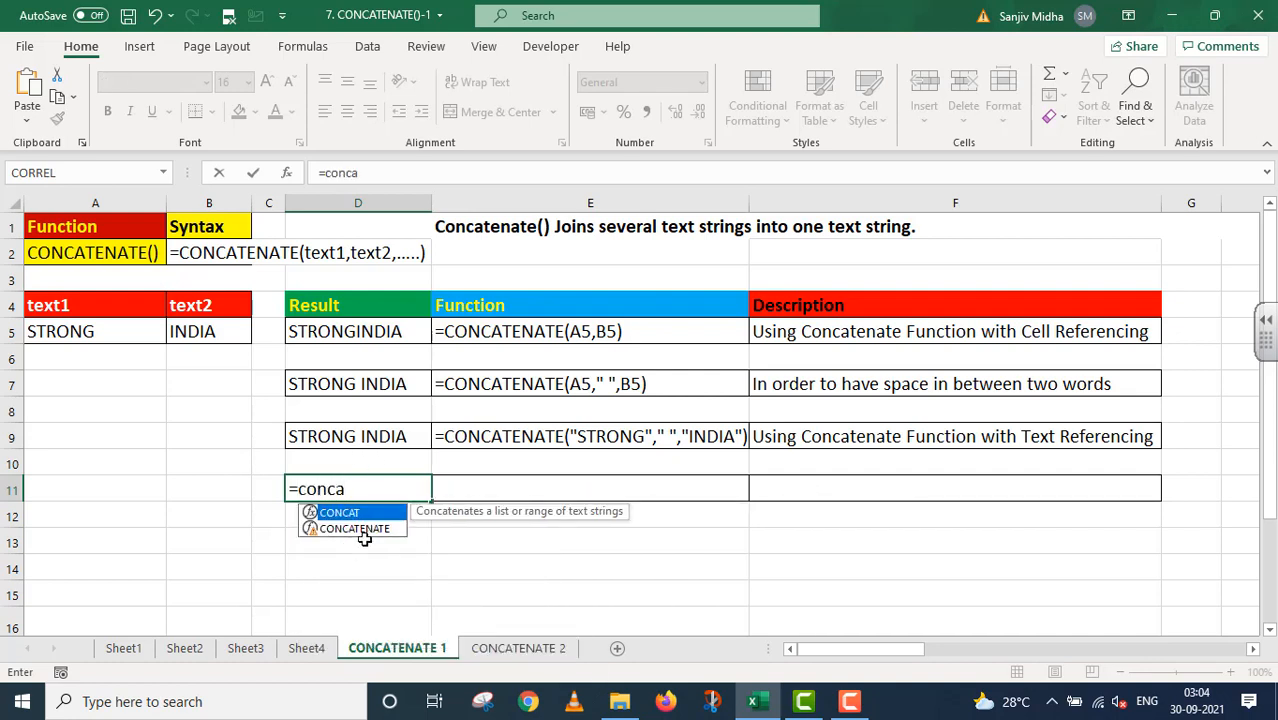
pyautogui.doubleClick(356, 529)
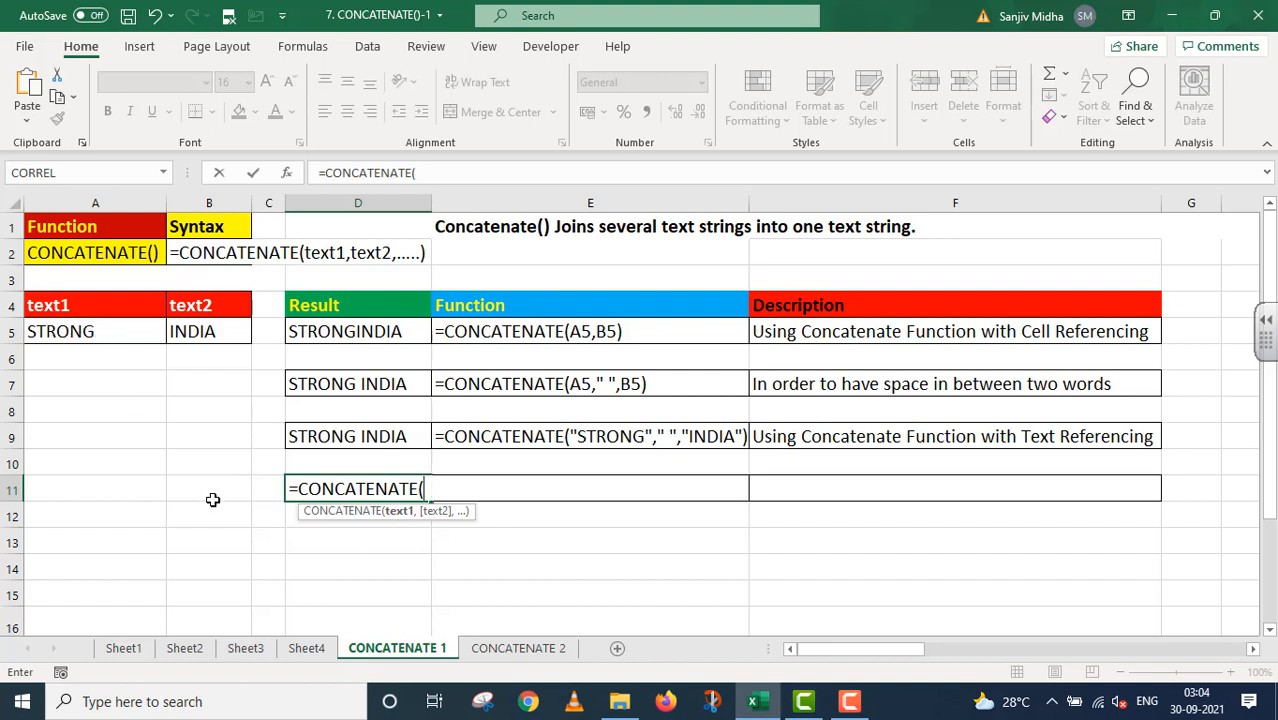
pyautogui.write('"STRONG')
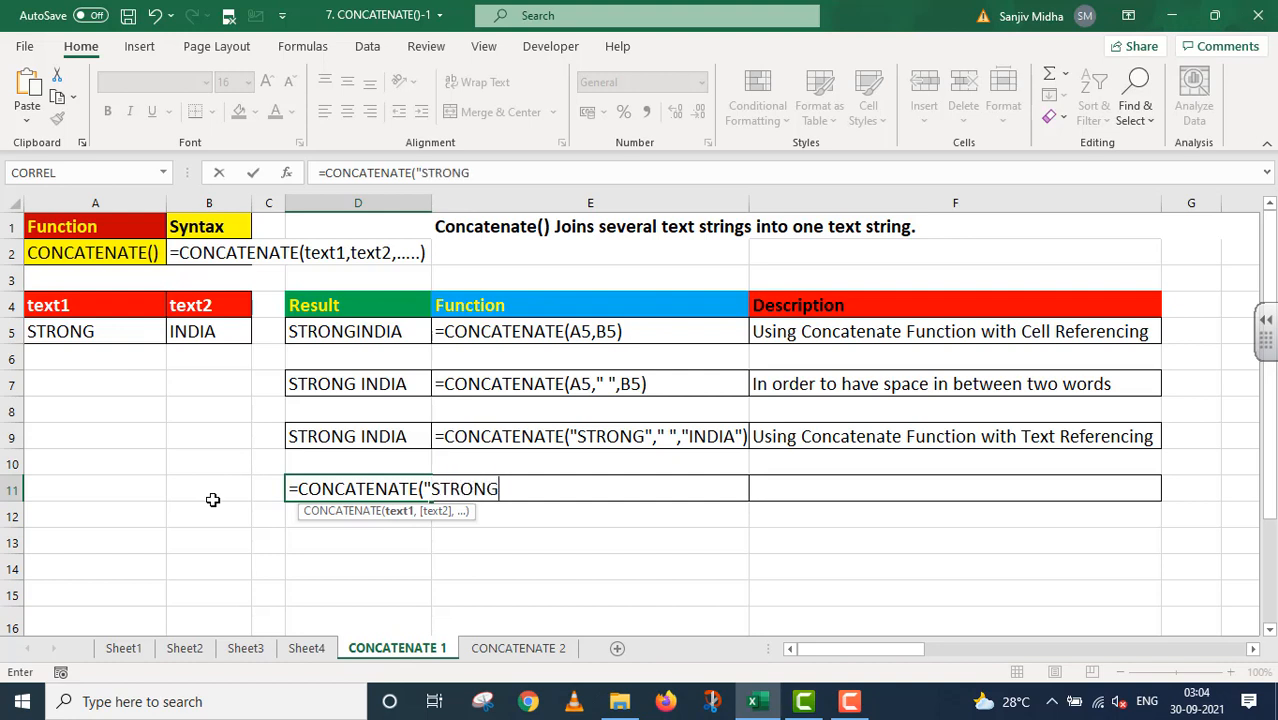
pyautogui.write('",')
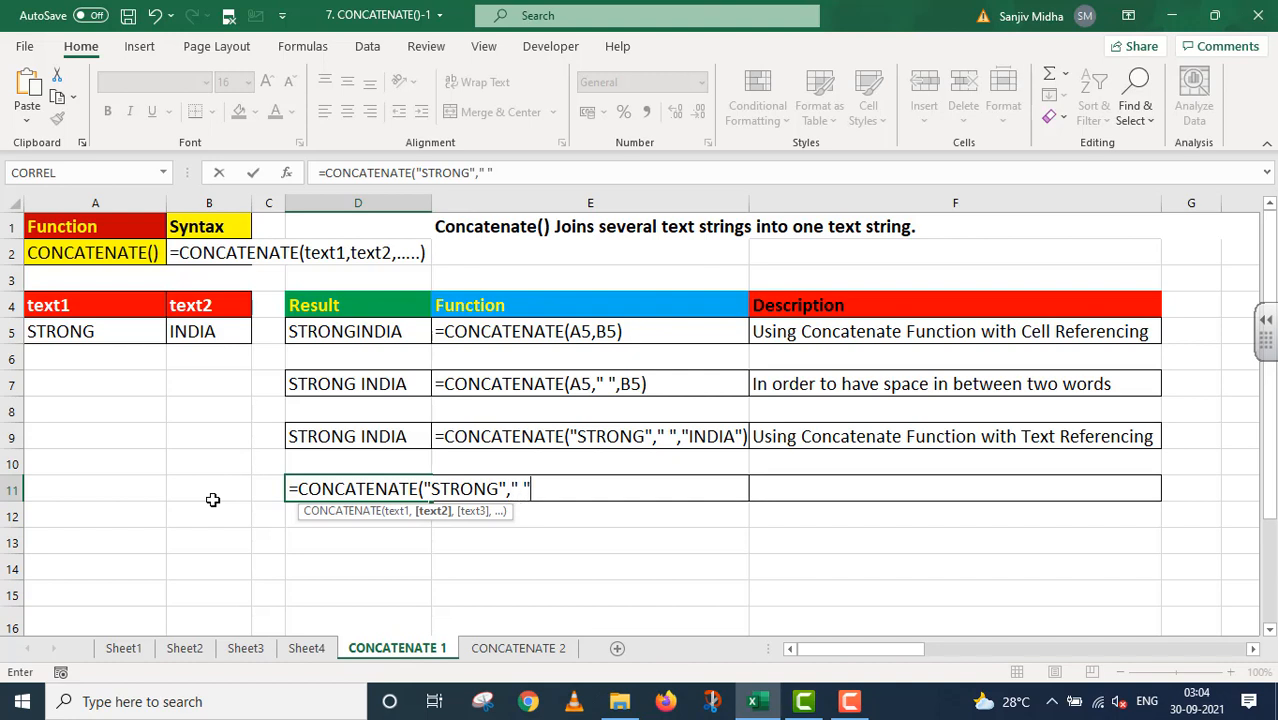
pyautogui.write('" ",')
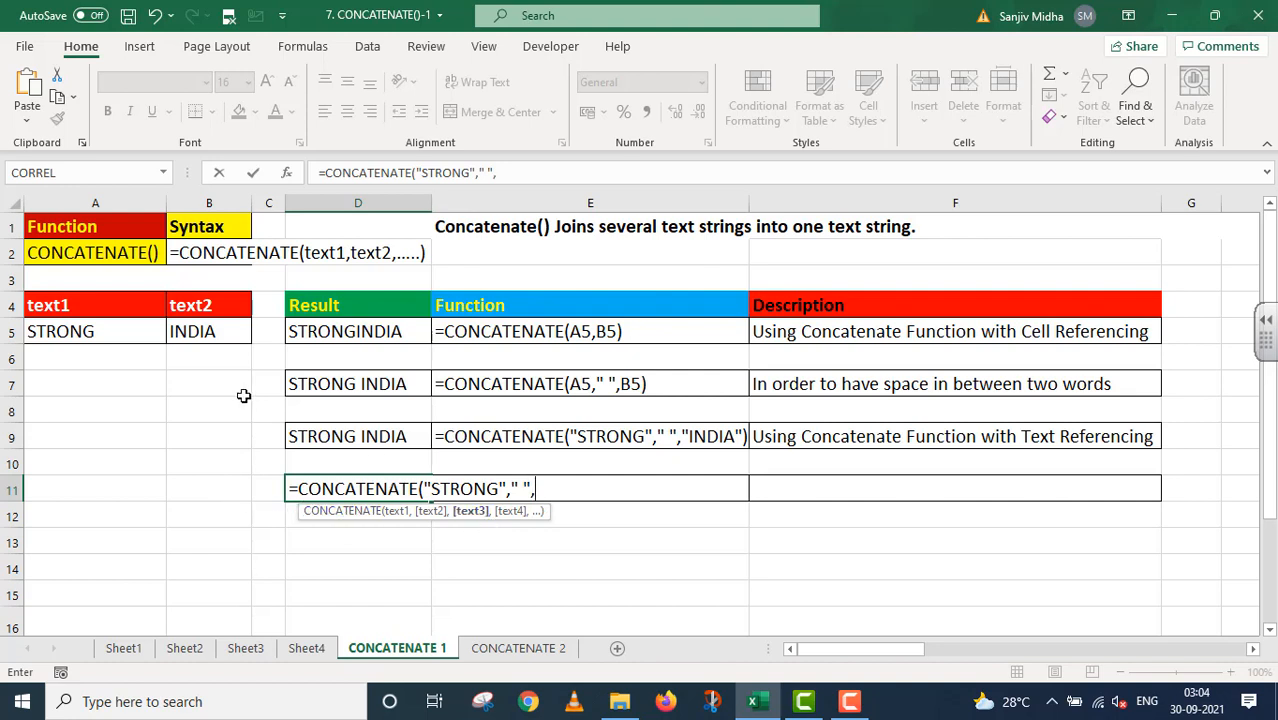
pyautogui.click(199, 331)
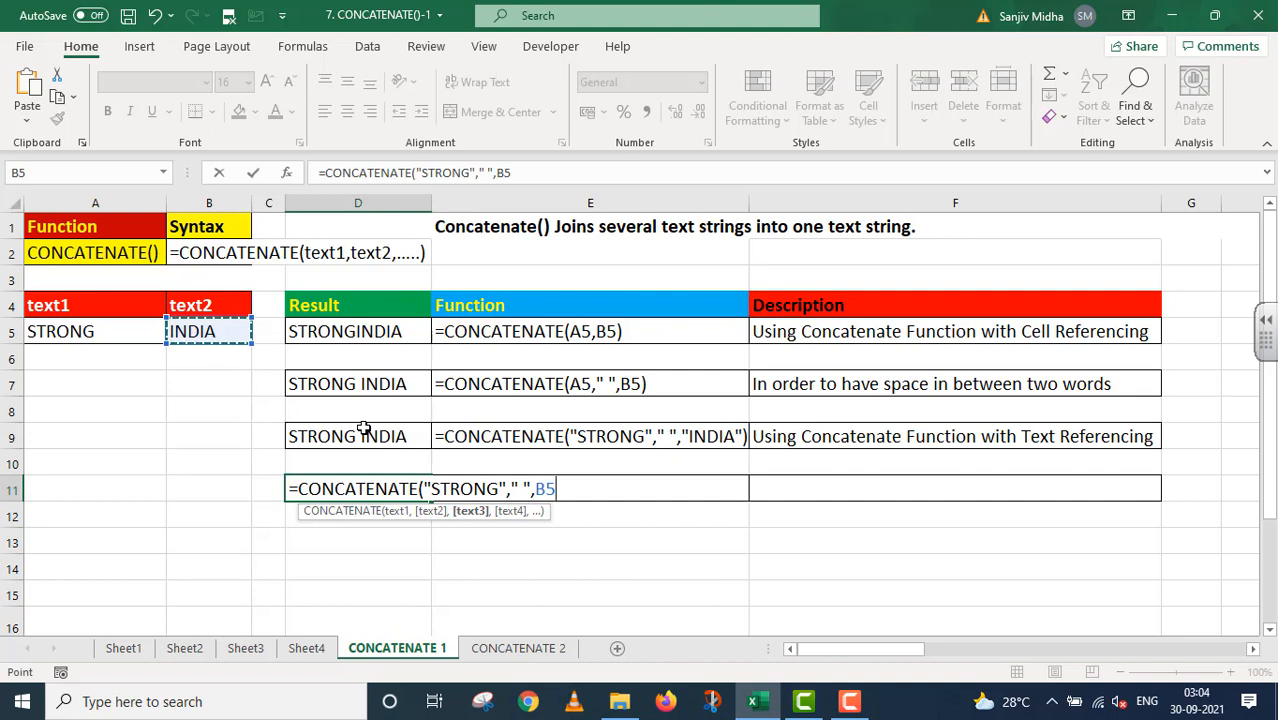
pyautogui.write(')')
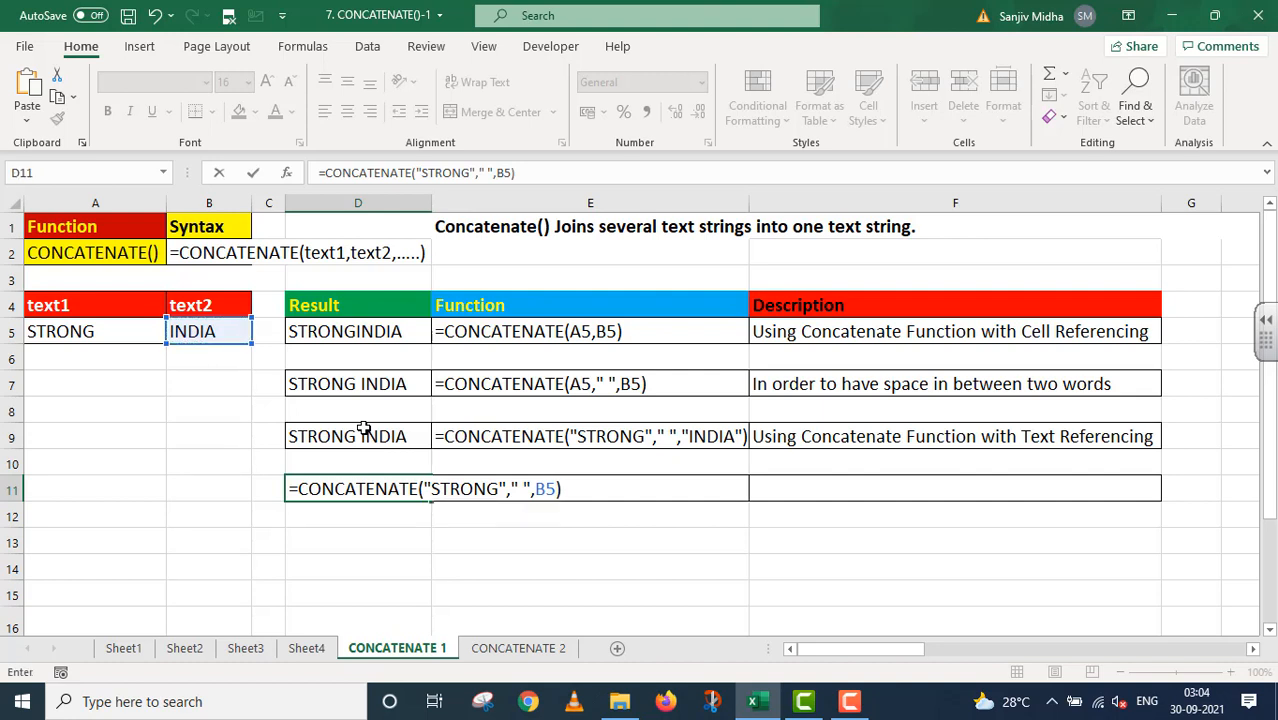
pyautogui.press('Return')
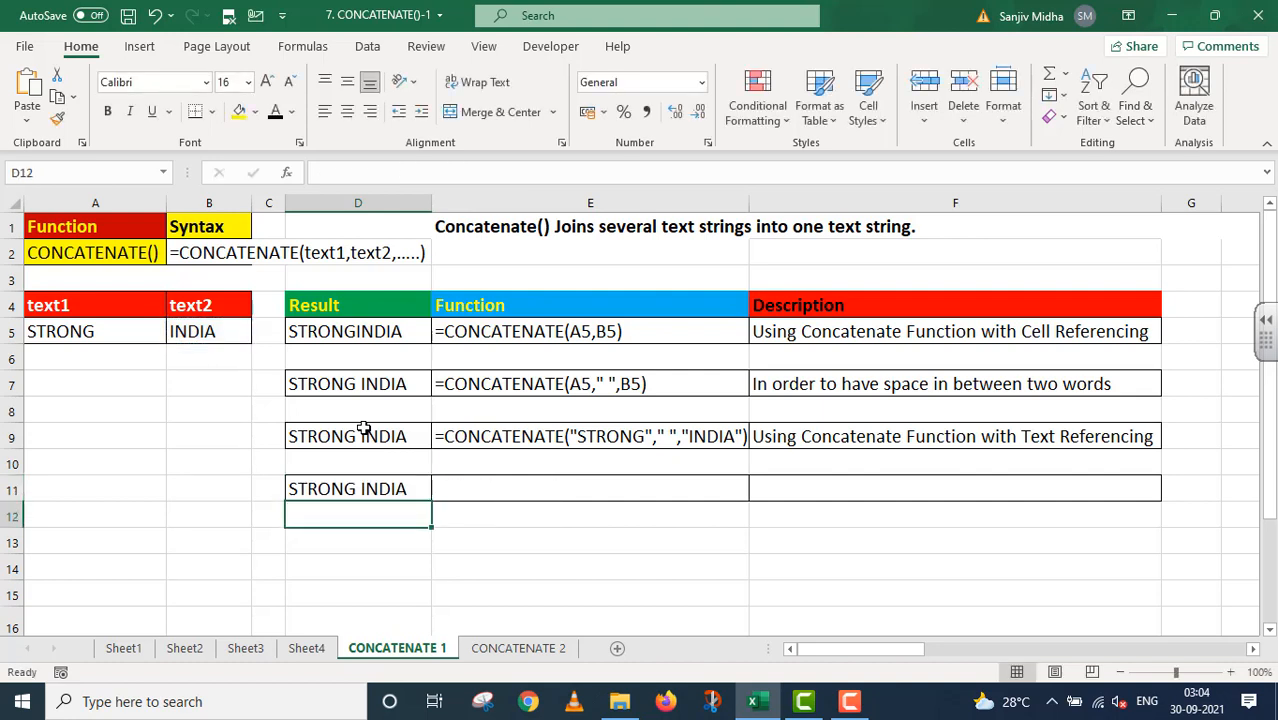
# Step: Copy D11's formula into Function cell E11 as text, with an apostrophe in front of the equals sign
pyautogui.doubleClick(403, 487)
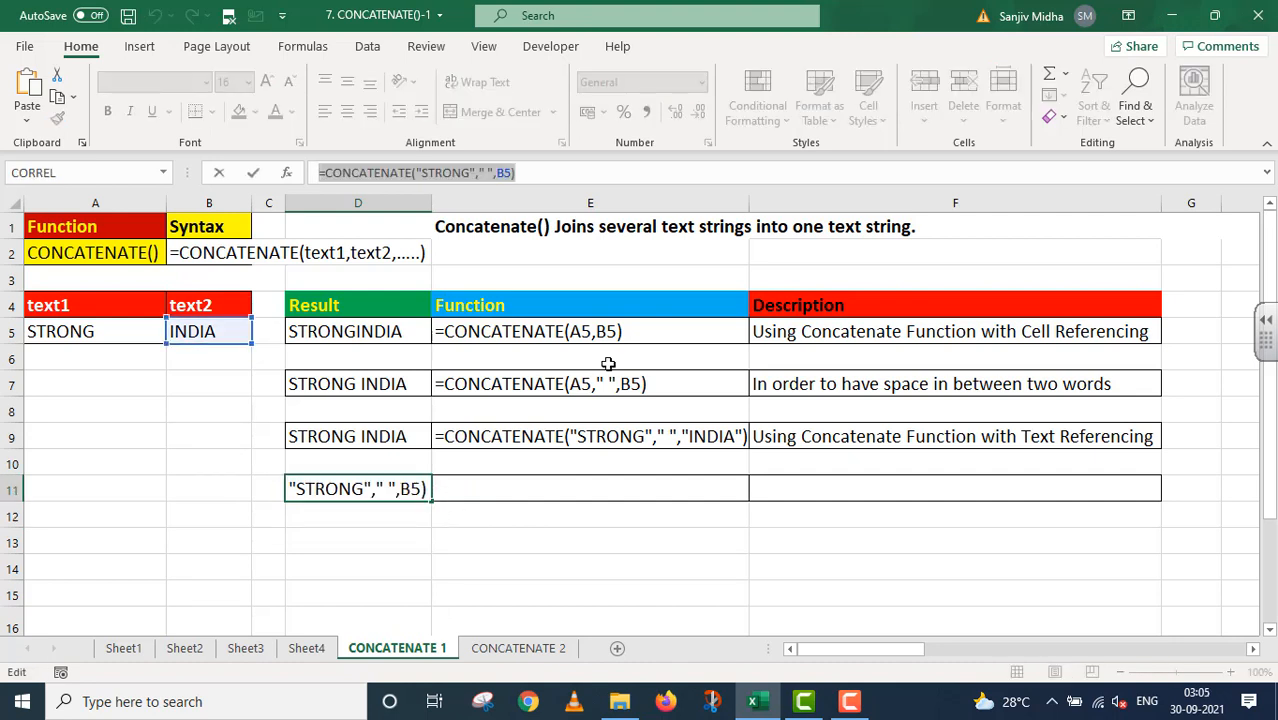
pyautogui.press('Return')
pyautogui.doubleClick(508, 490)
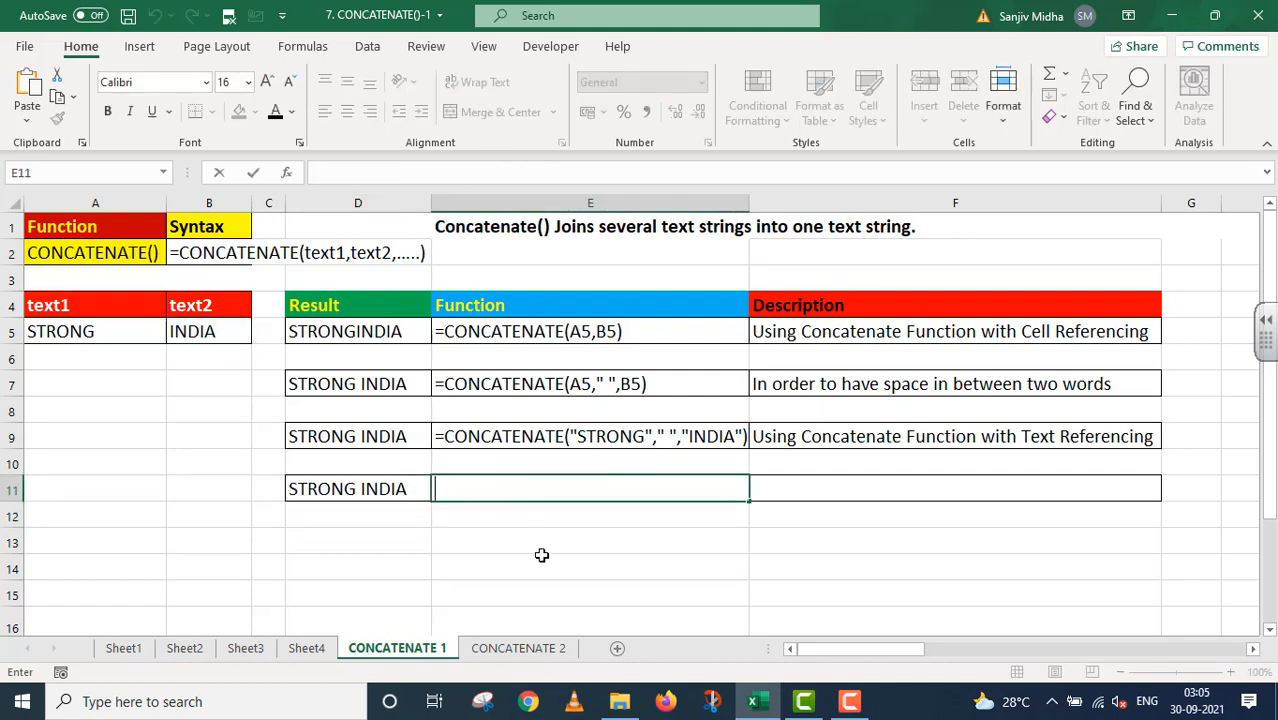
pyautogui.write('=CONCATENATE("STRONG"," ",B5)')
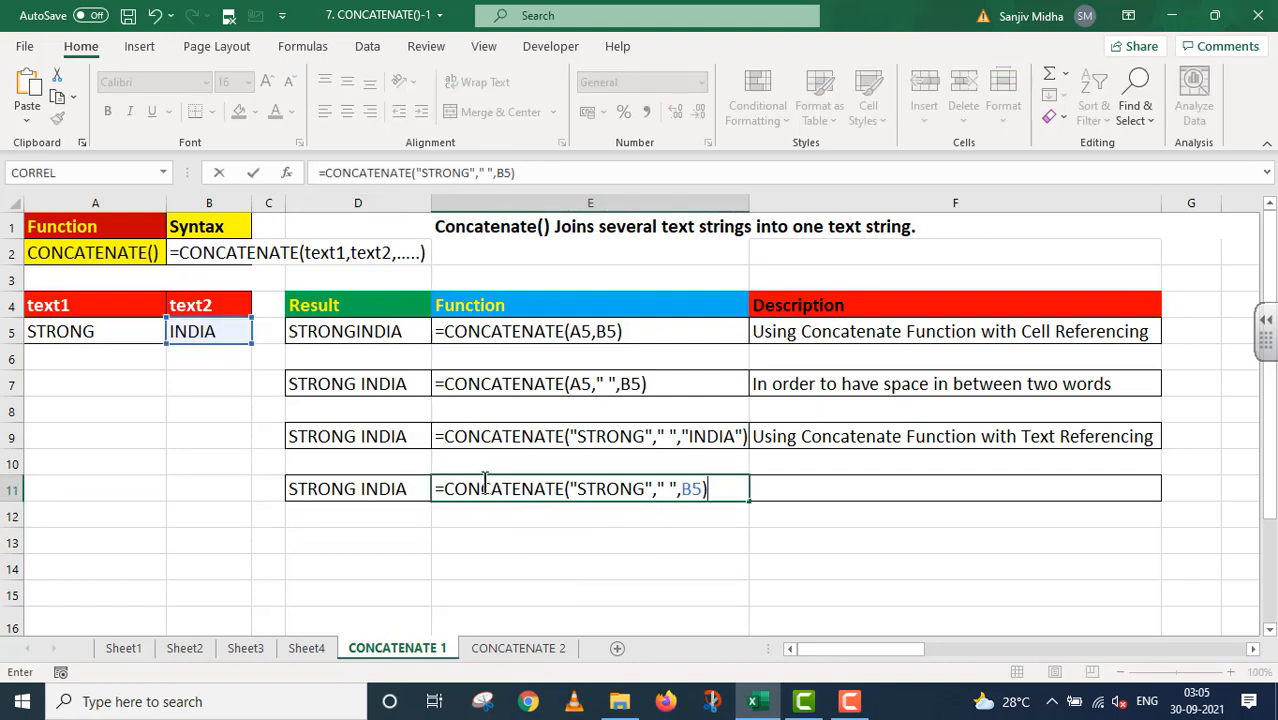
pyautogui.click(436, 488)
pyautogui.write("'")
pyautogui.hotkey('ctrl', 'Return')
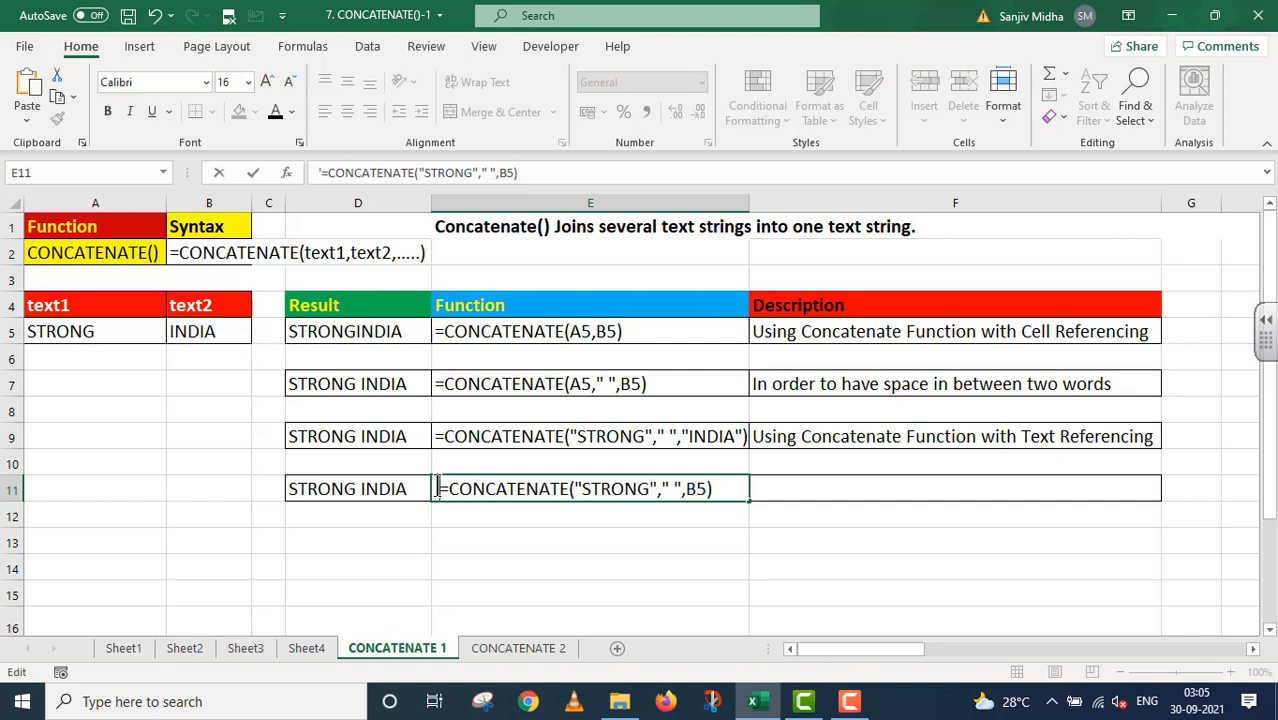
# Step: Enter the description "Using Concatenate Function with Text Referencing and Cell Referencing" in F11
pyautogui.click(765, 480)
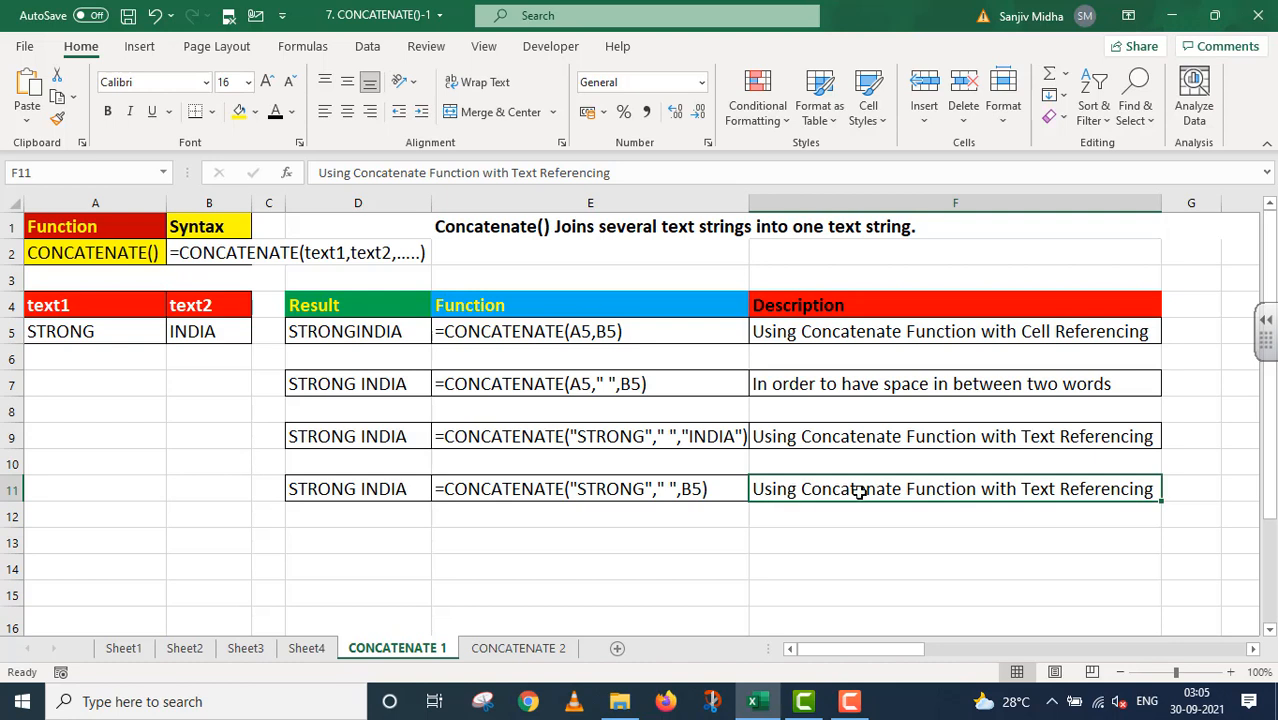
pyautogui.doubleClick(1151, 489)
pyautogui.write('and')
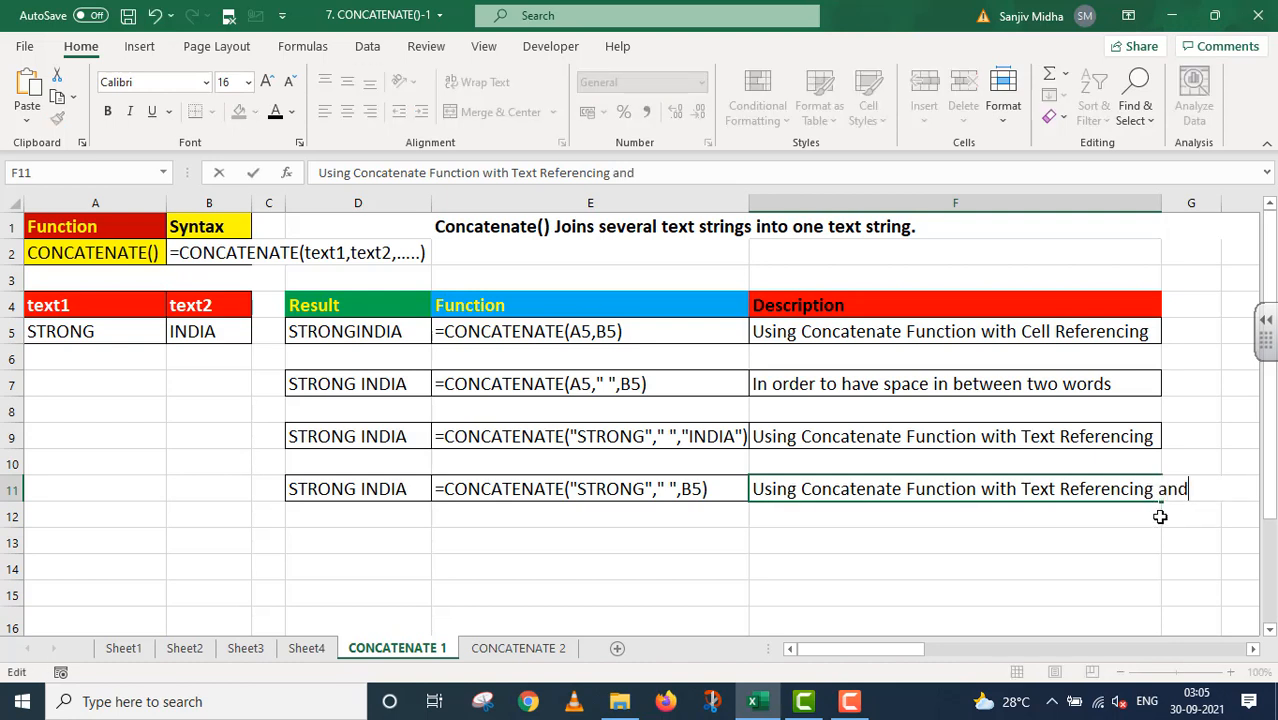
pyautogui.write(' Cell Refer')
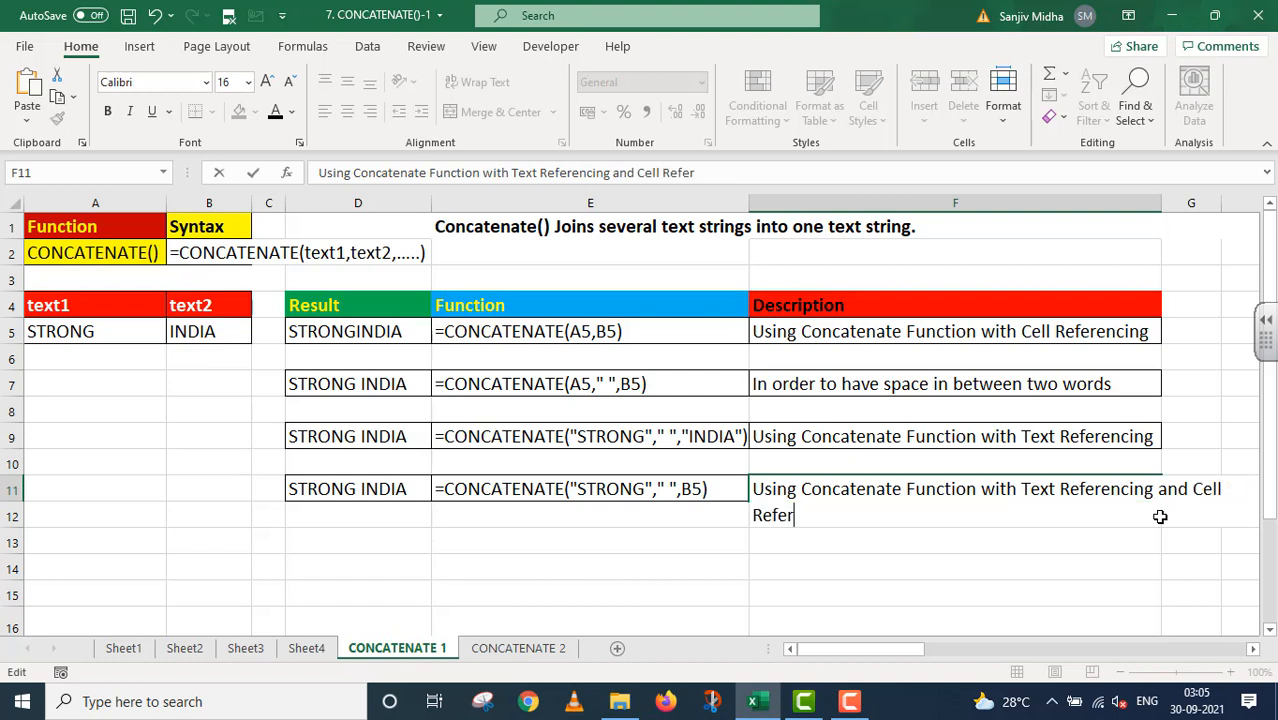
pyautogui.write('encing')
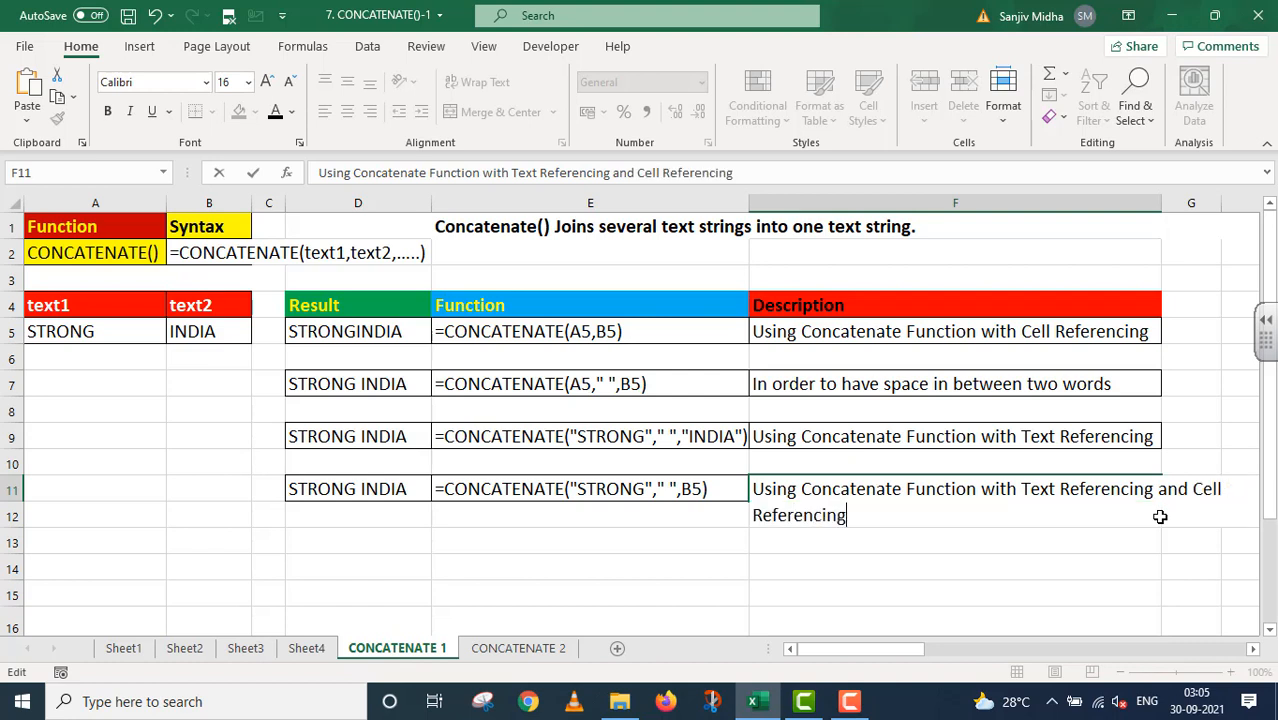
pyautogui.click(894, 572)
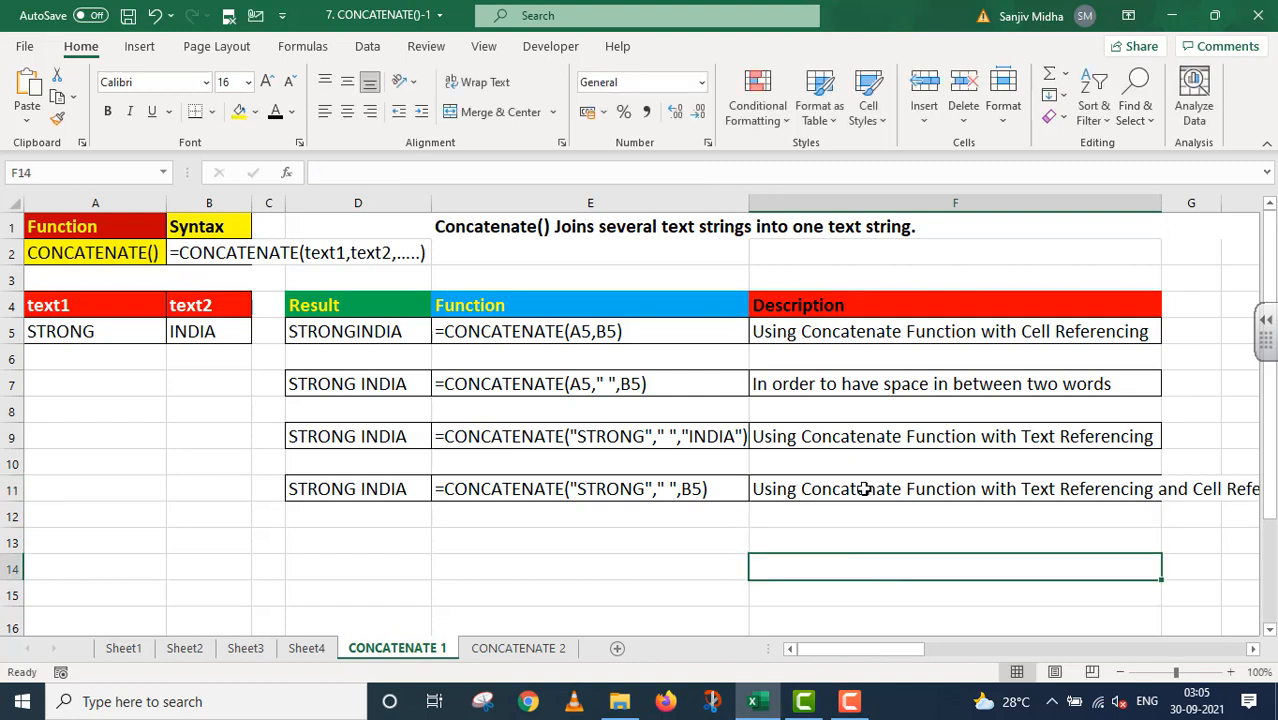
# Step: Merge and center cells F11:F12 and wrap the description text inside them
pyautogui.moveTo(864, 489); pyautogui.dragTo(860, 512)
pyautogui.click(498, 112)
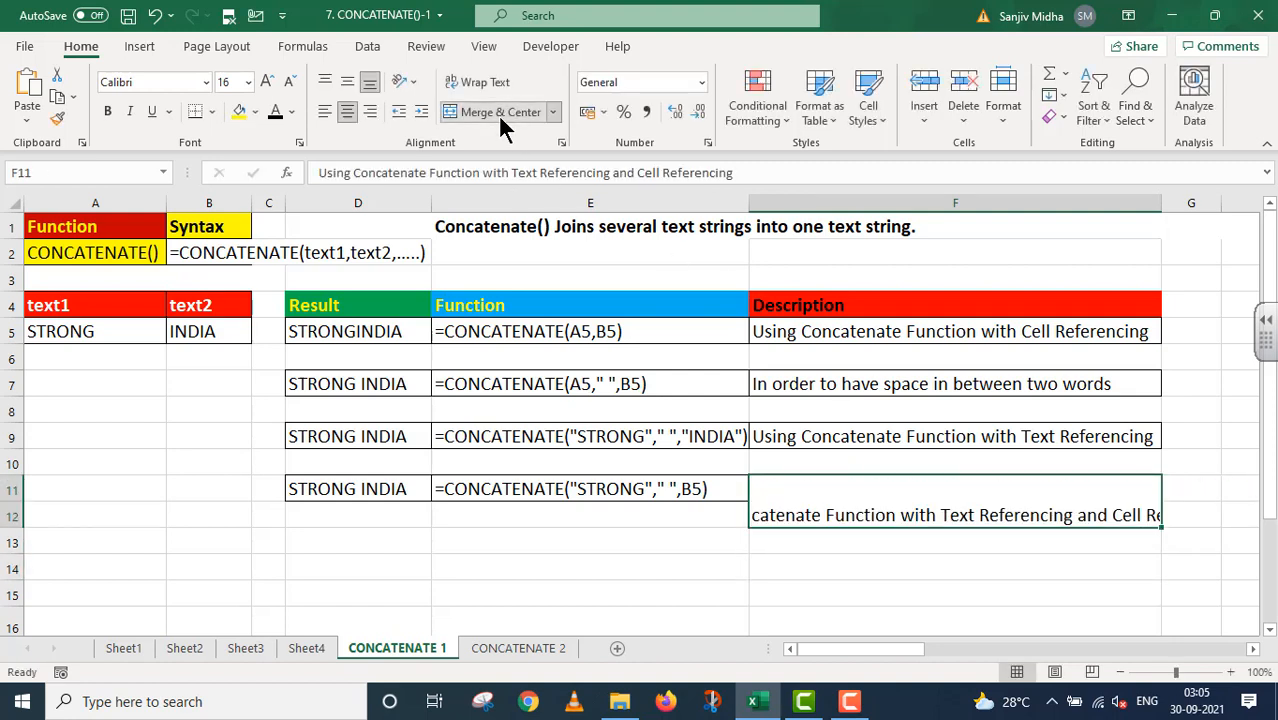
pyautogui.click(484, 80)
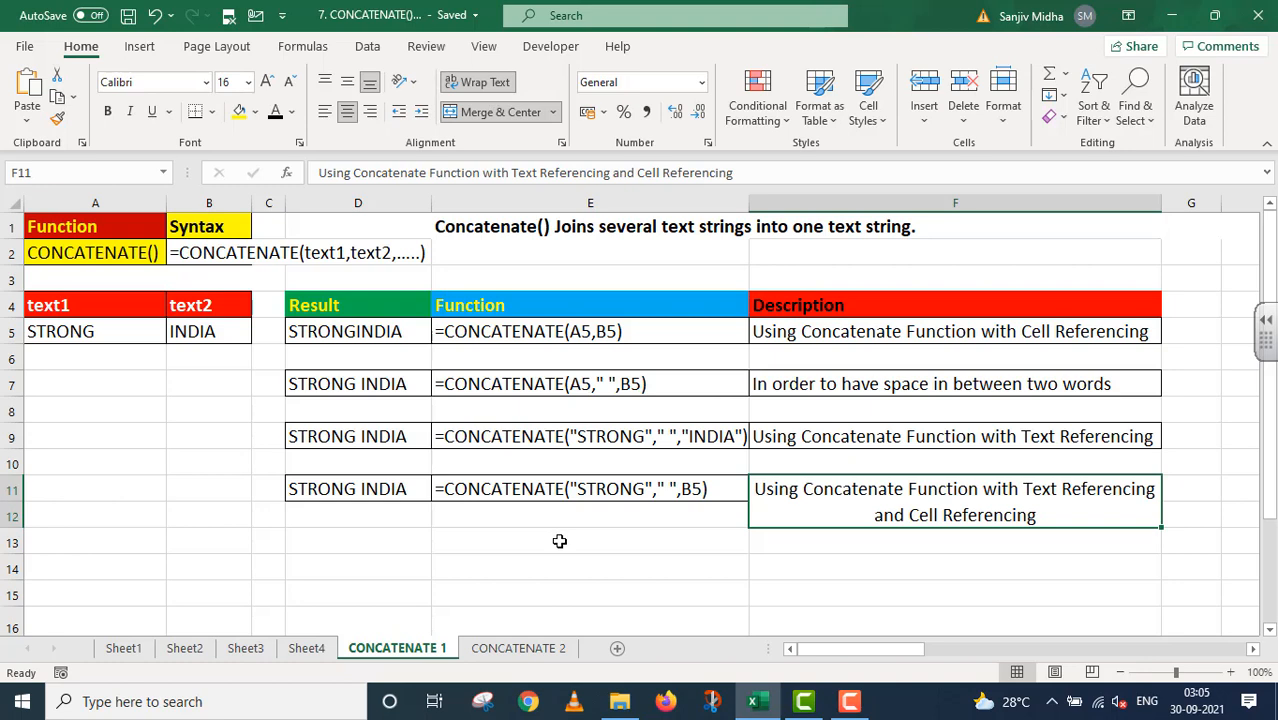
# Step: On the CONCATENATE 2 sheet, enter 2nd, 13th, 3rd and 27th in the text1 cells A6 to A9
pyautogui.click(522, 652)
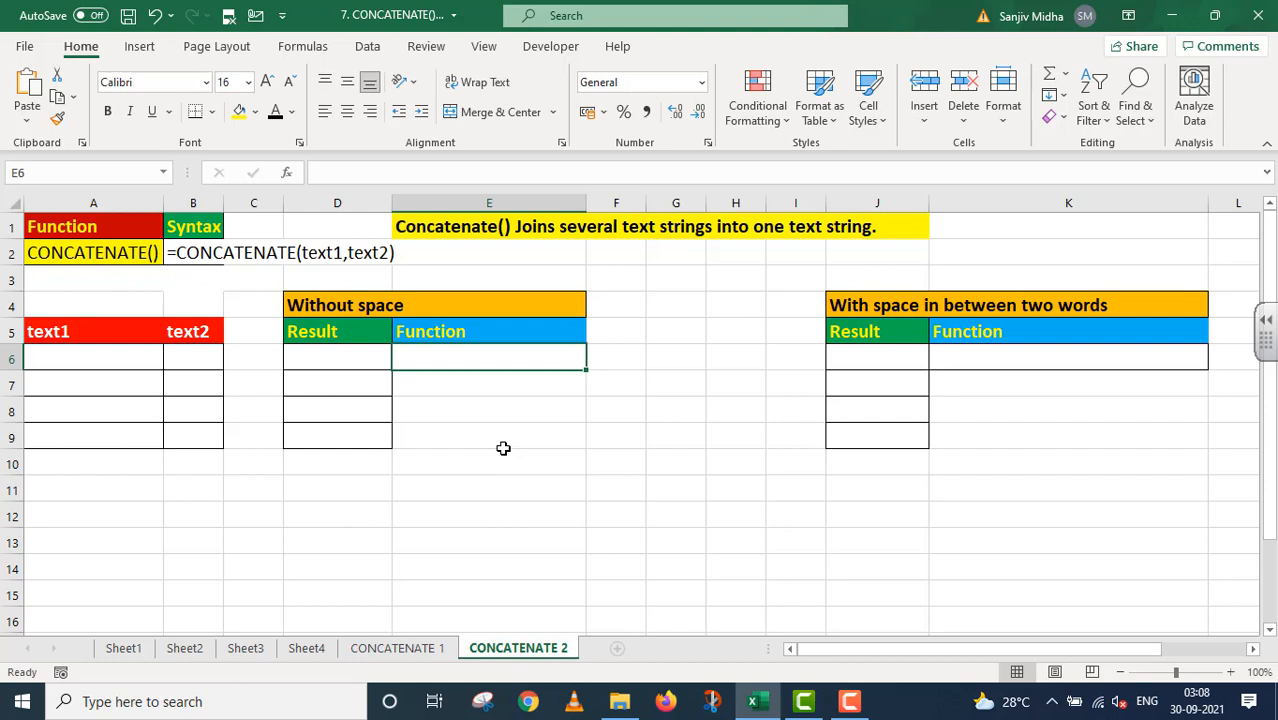
pyautogui.click(94, 360)
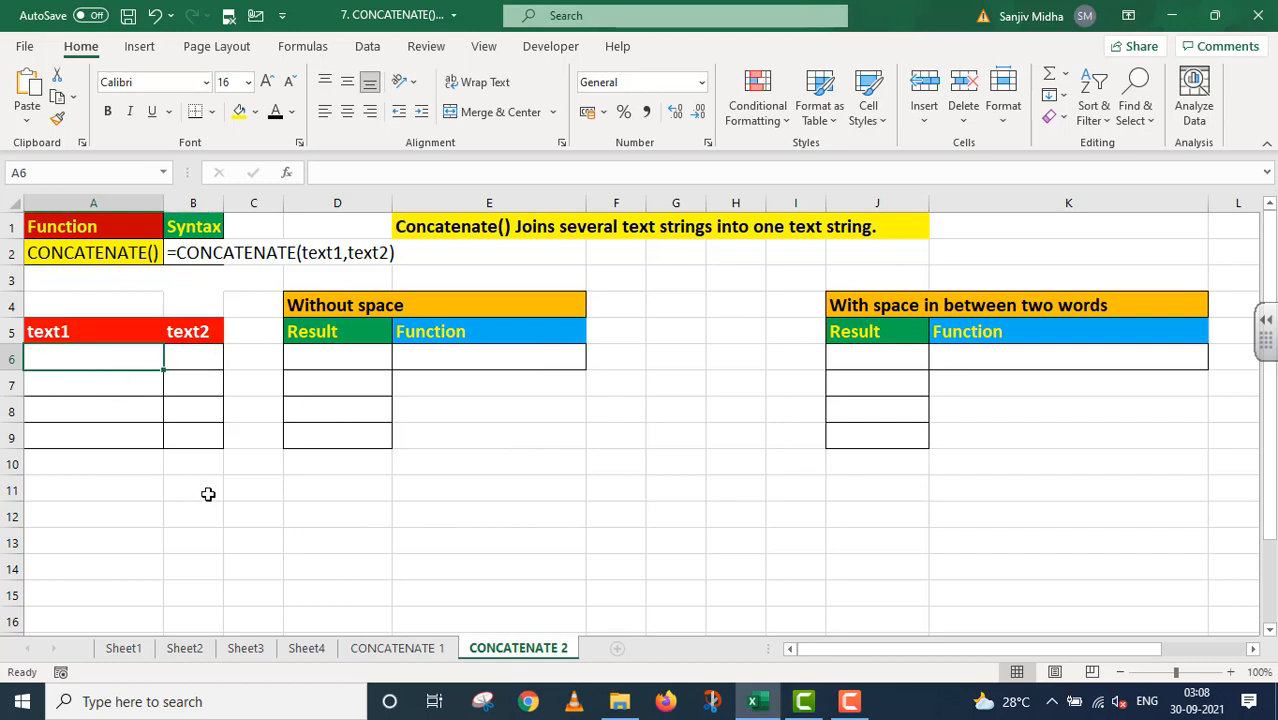
pyautogui.write('2')
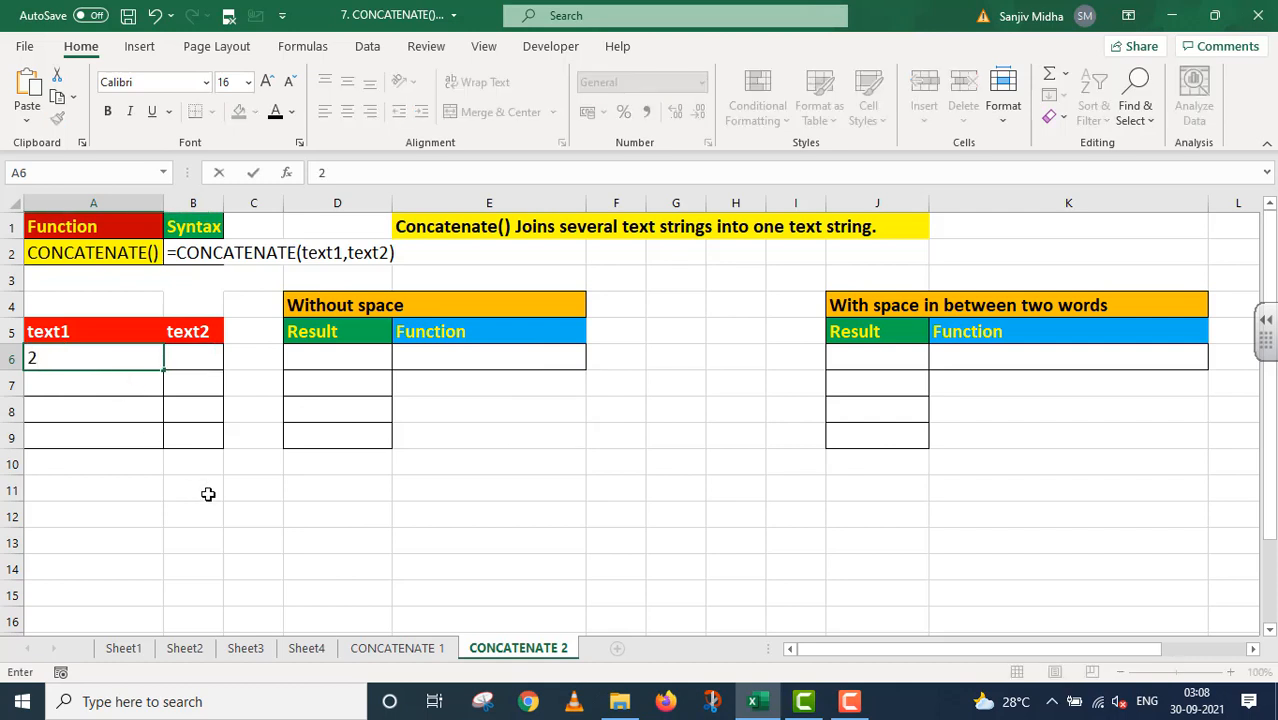
pyautogui.write('nd')
pyautogui.click(100, 391)
pyautogui.write('1')
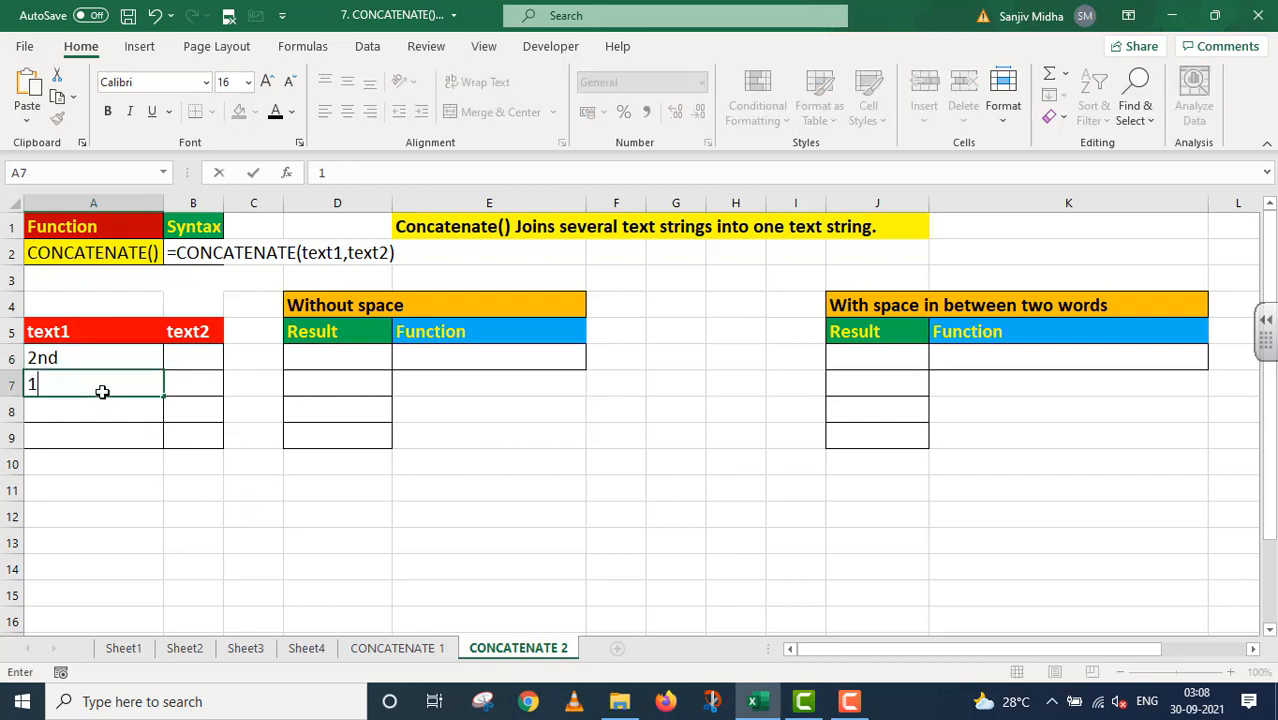
pyautogui.write('3th')
pyautogui.click(59, 411)
pyautogui.write('3')
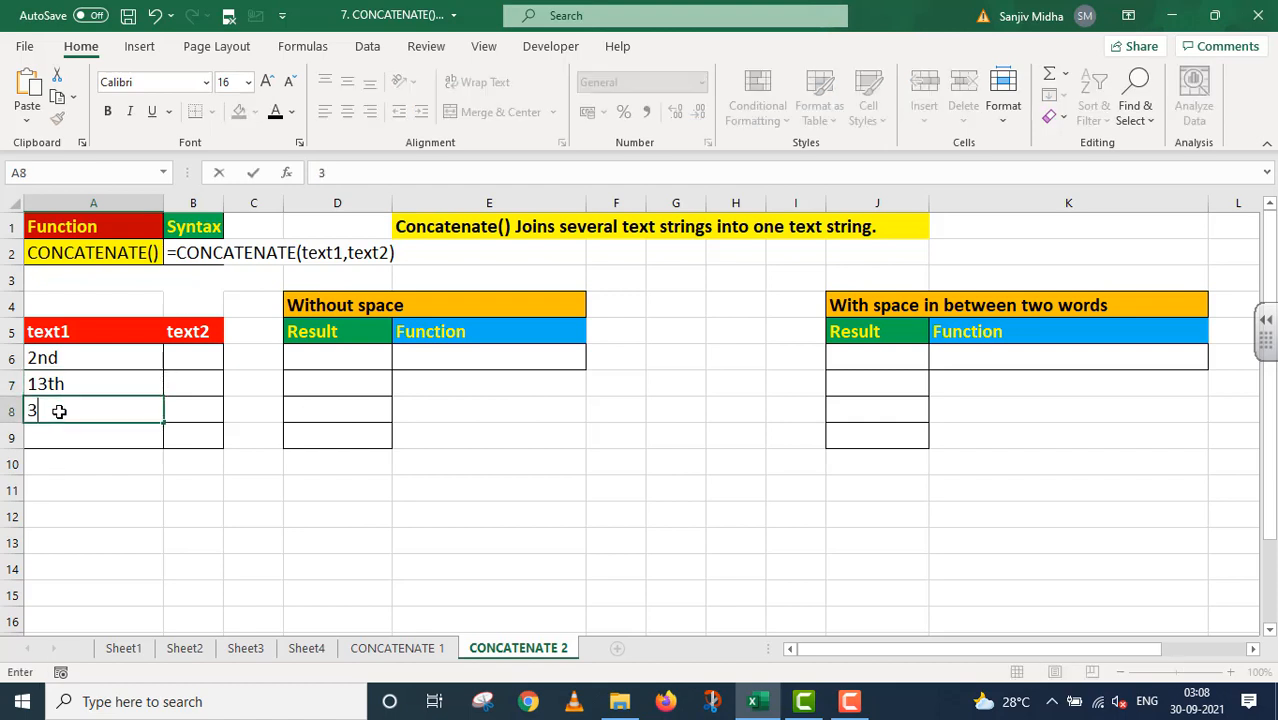
pyautogui.write('rd')
pyautogui.click(62, 436)
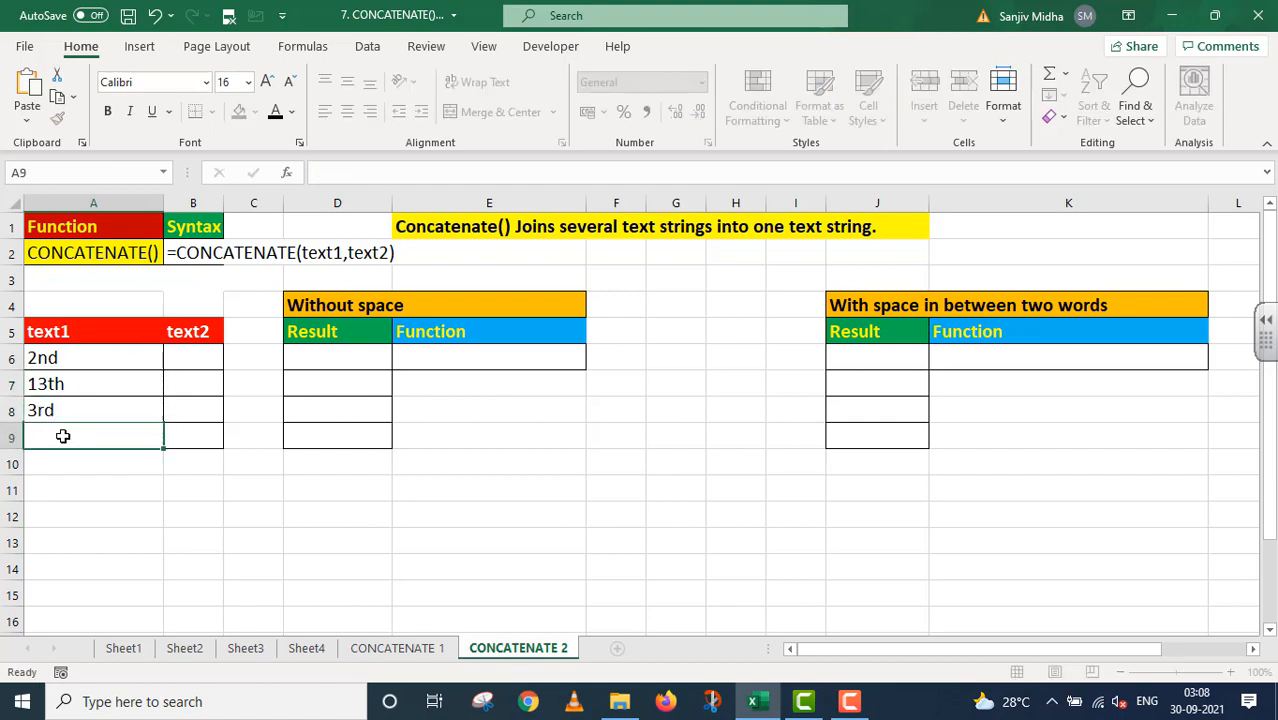
pyautogui.write('27th')
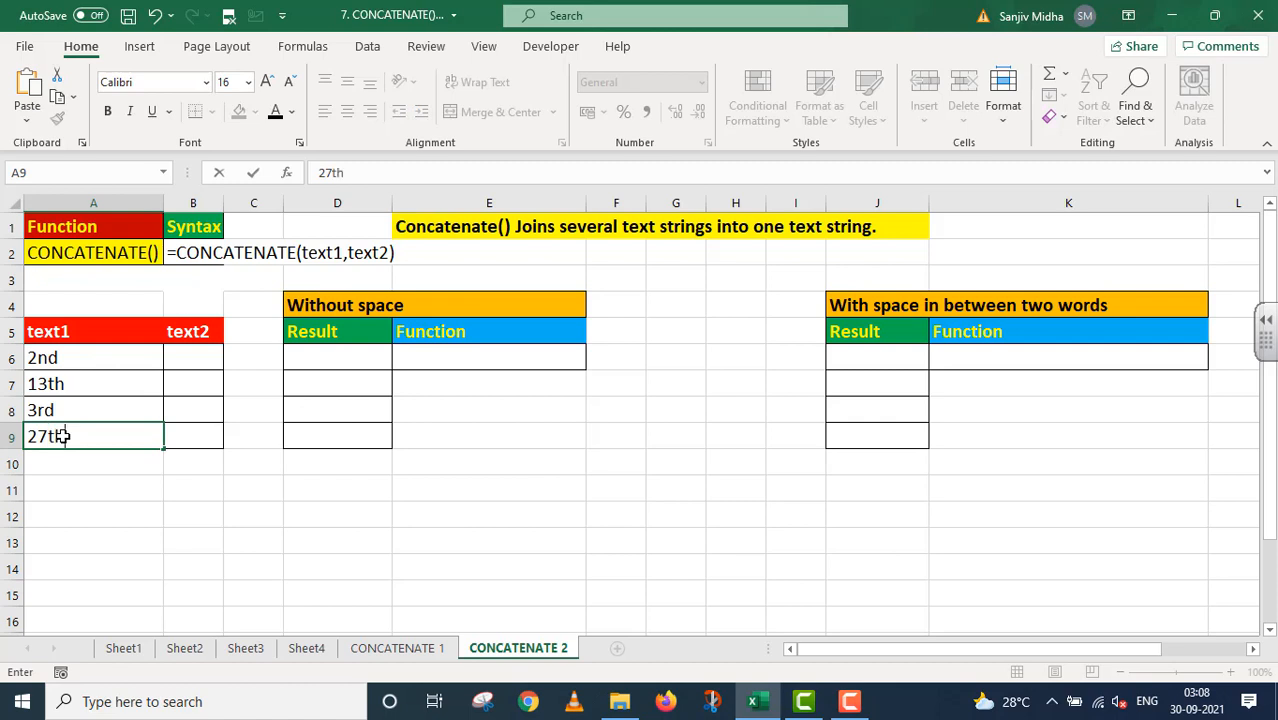
# Step: Enter Jan, June, July and Sep in the text2 cells B6 to B9
pyautogui.click(200, 360)
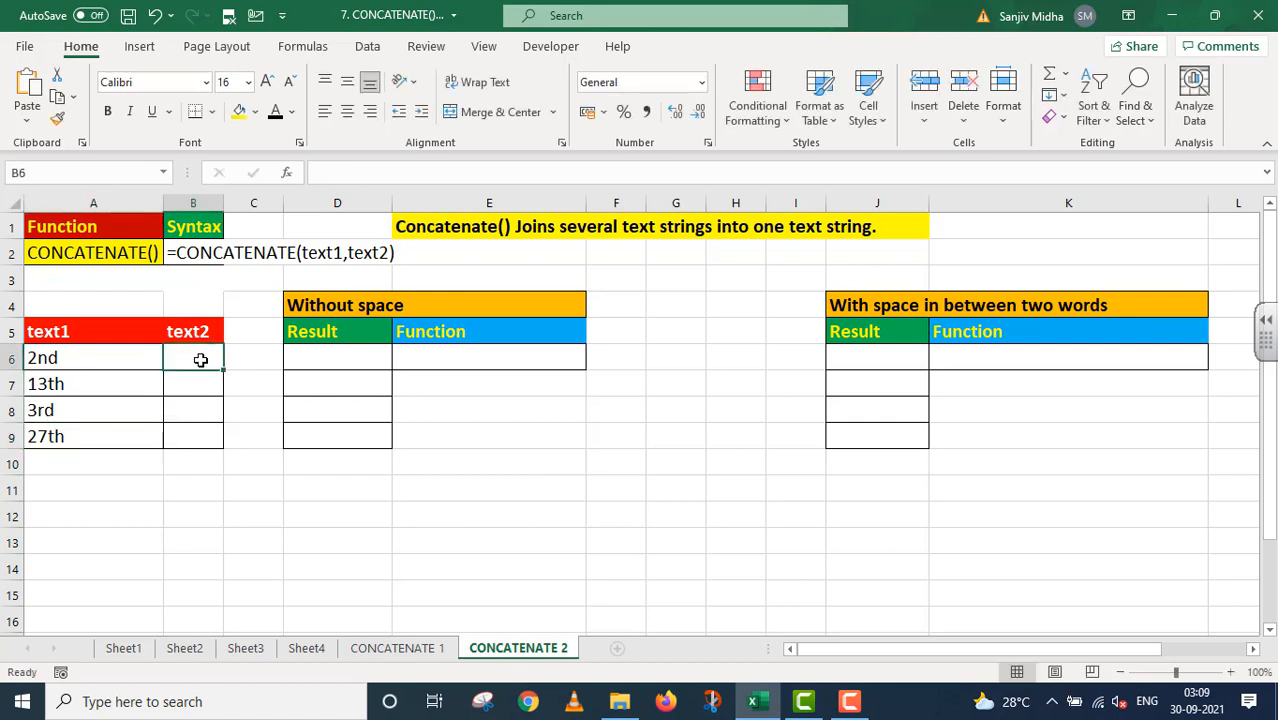
pyautogui.write('Jan')
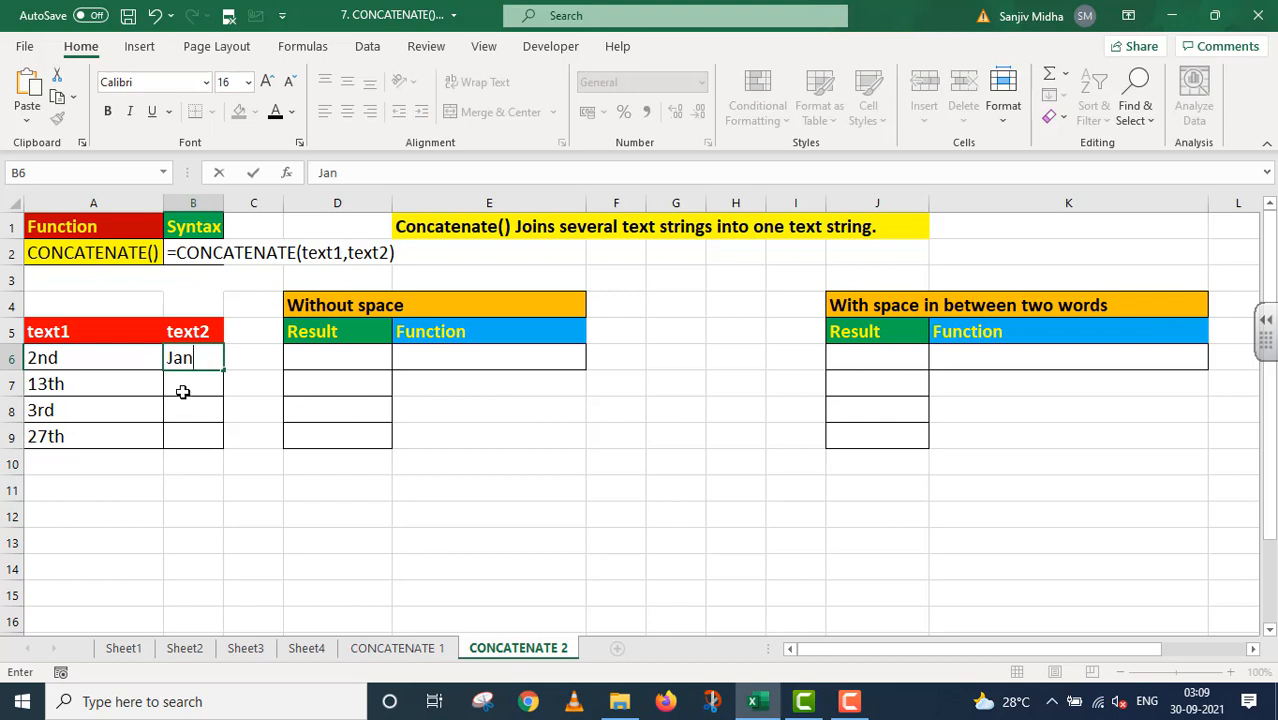
pyautogui.click(182, 384)
pyautogui.write('June')
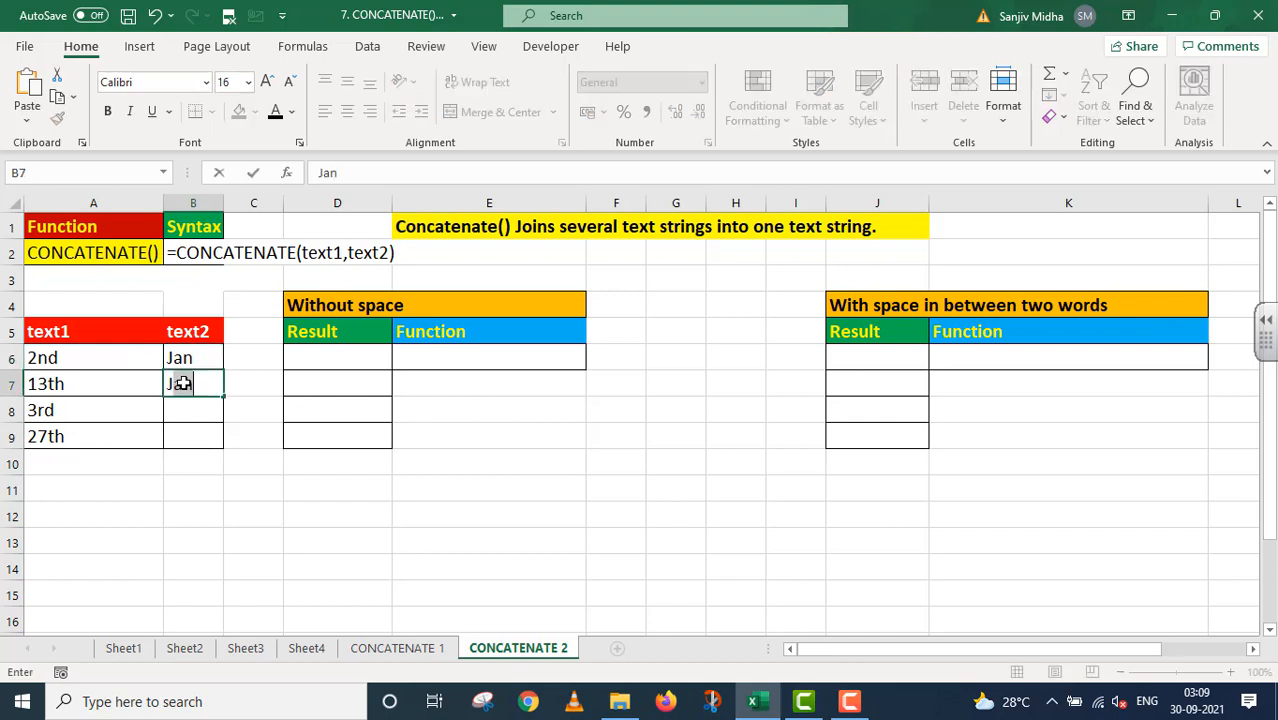
pyautogui.click(192, 408)
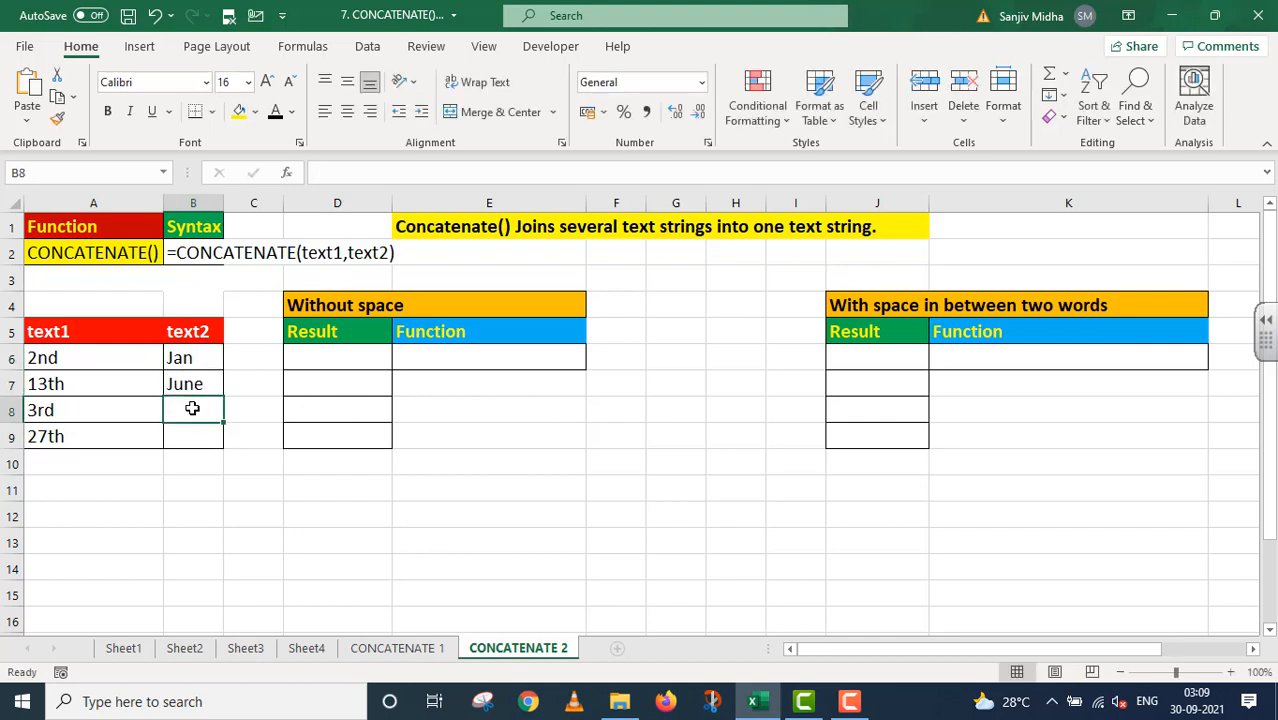
pyautogui.write('Jul')
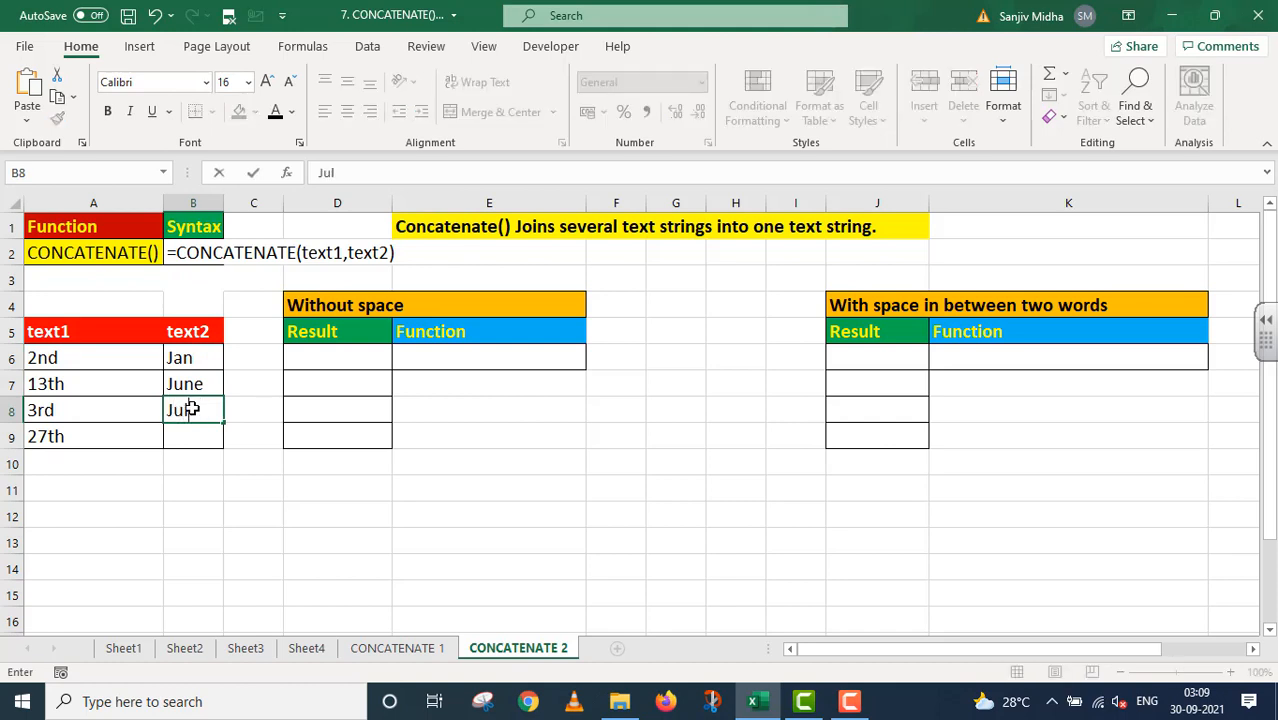
pyautogui.write('y')
pyautogui.click(177, 434)
pyautogui.write('Sep')
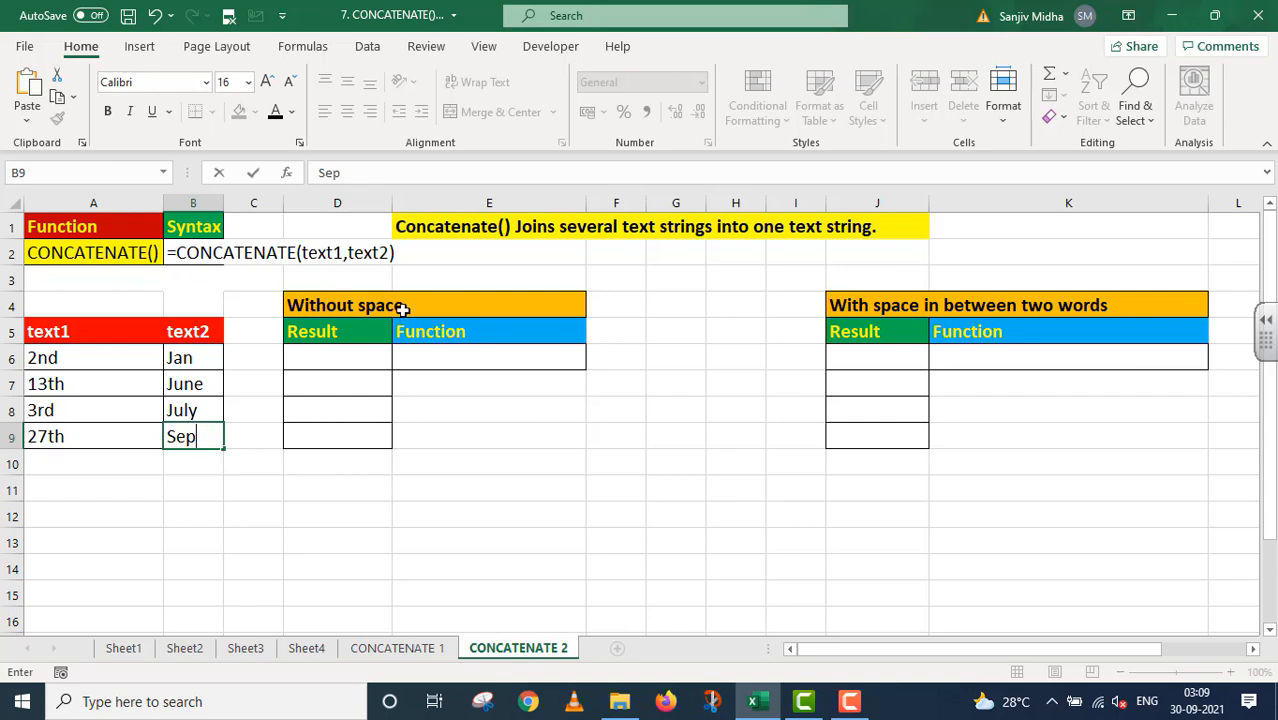
# Step: Enter =CONCATENATE(A6,B6) in the Without space Result cell D6 and fill the formula down to D9
pyautogui.click(330, 354)
pyautogui.doubleClick(321, 357)
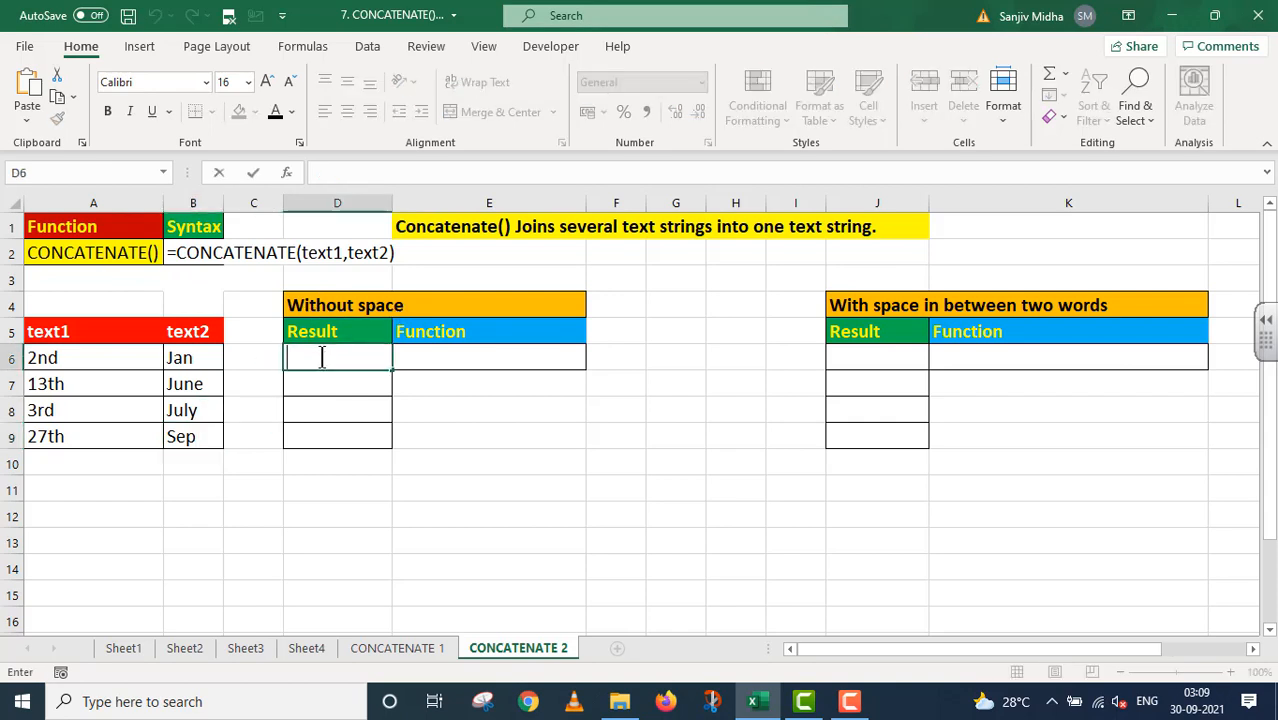
pyautogui.write('=CO')
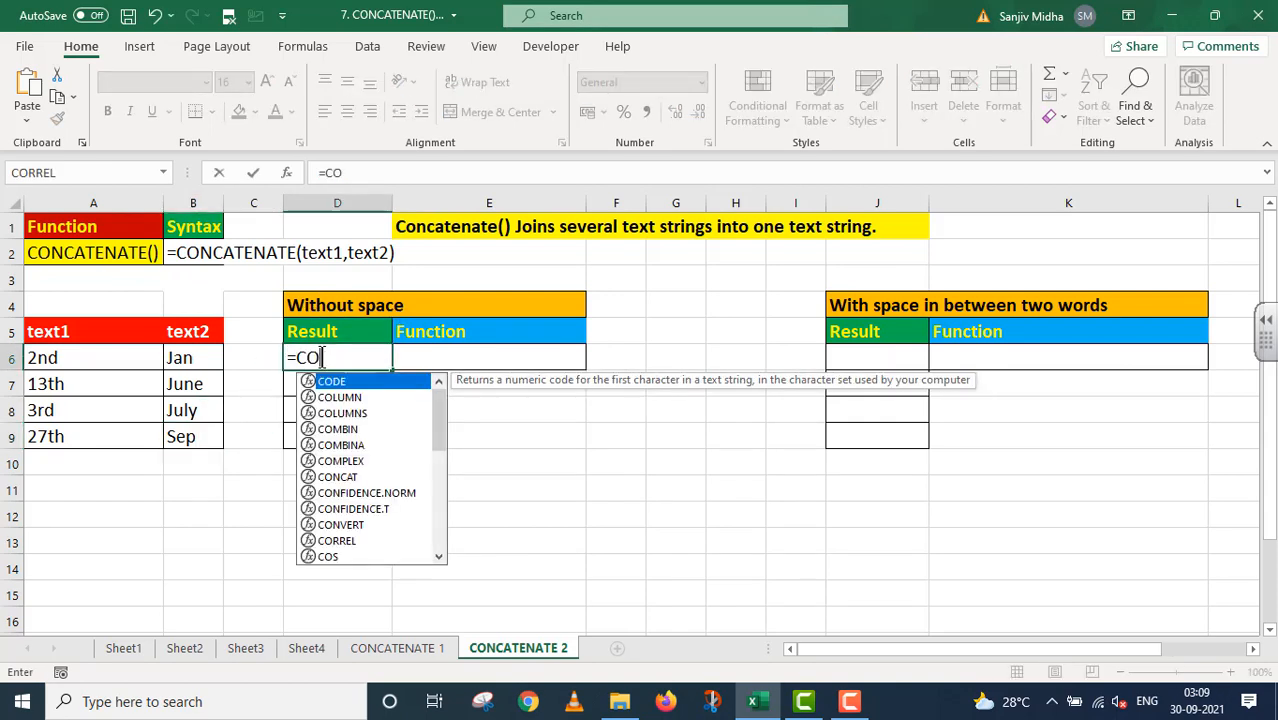
pyautogui.write('NC')
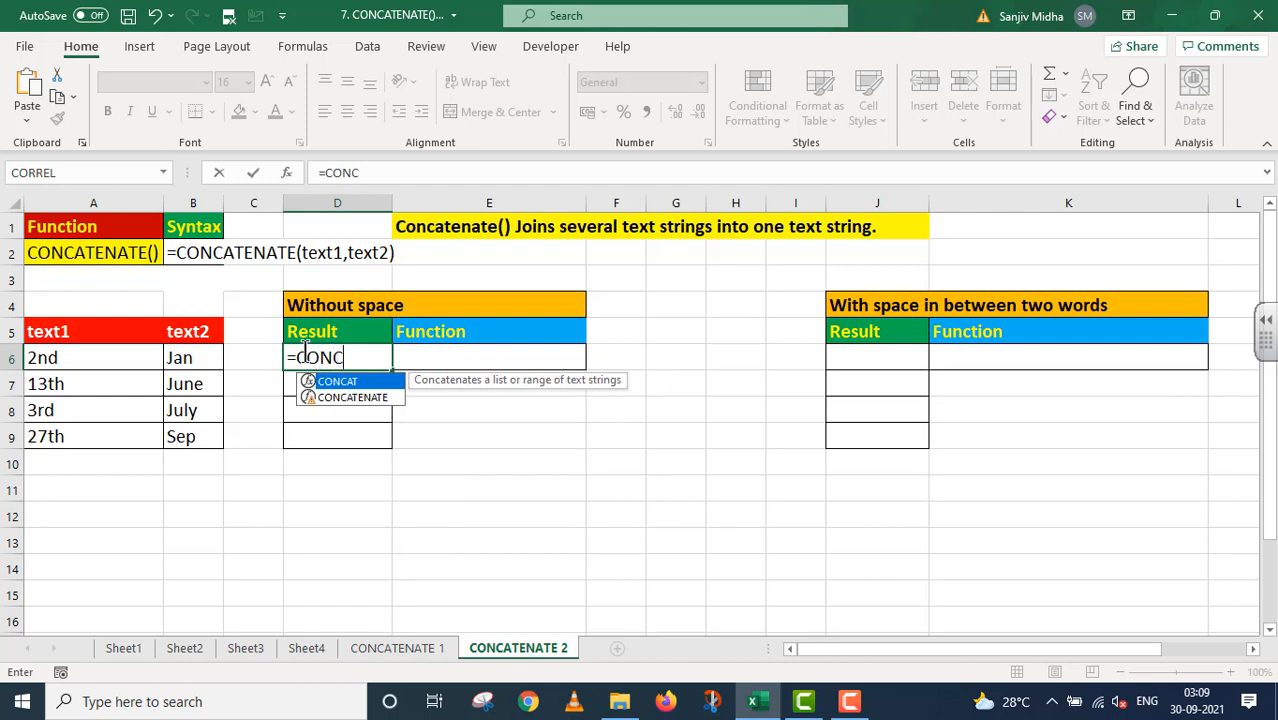
pyautogui.click(343, 395)
pyautogui.doubleClick(342, 396)
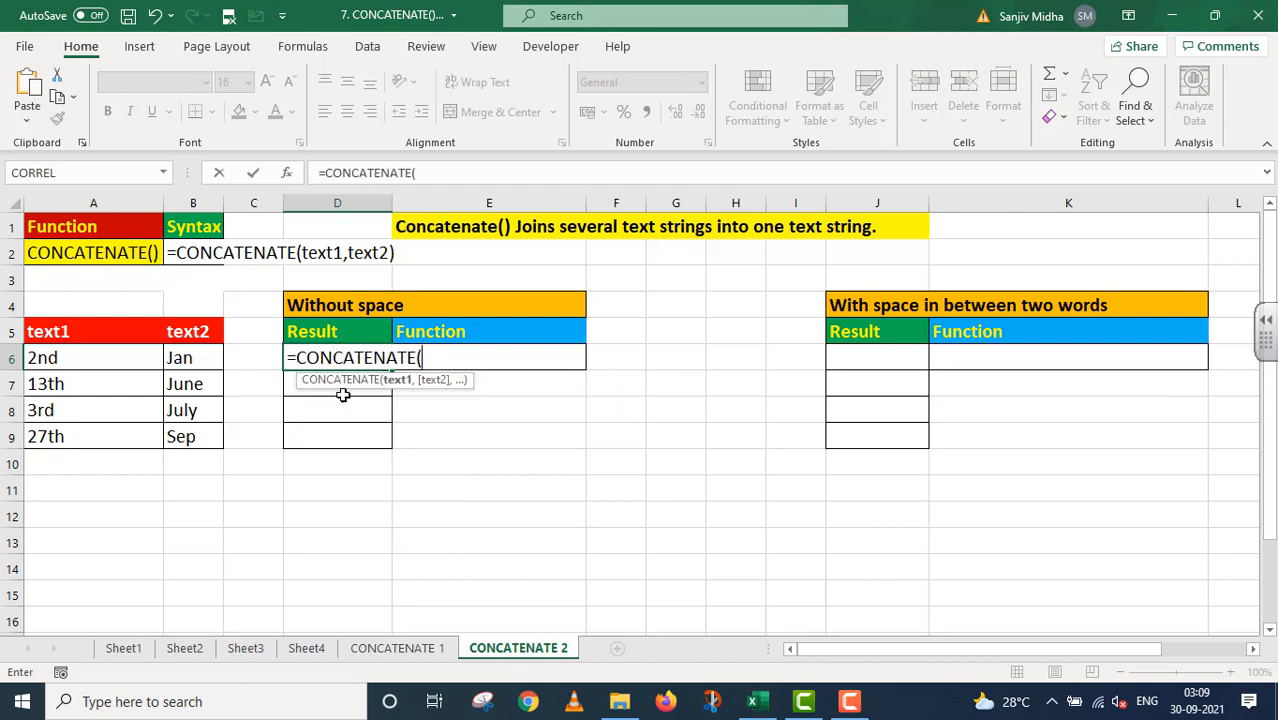
pyautogui.click(86, 357)
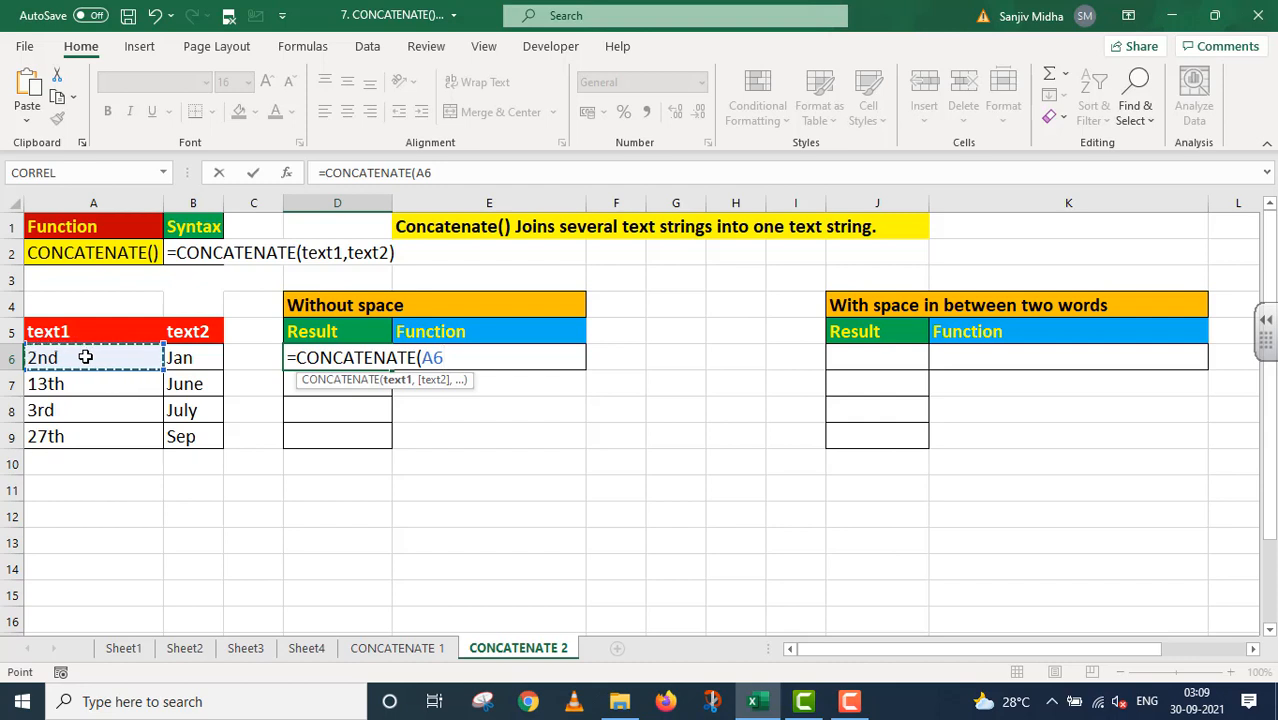
pyautogui.write(',')
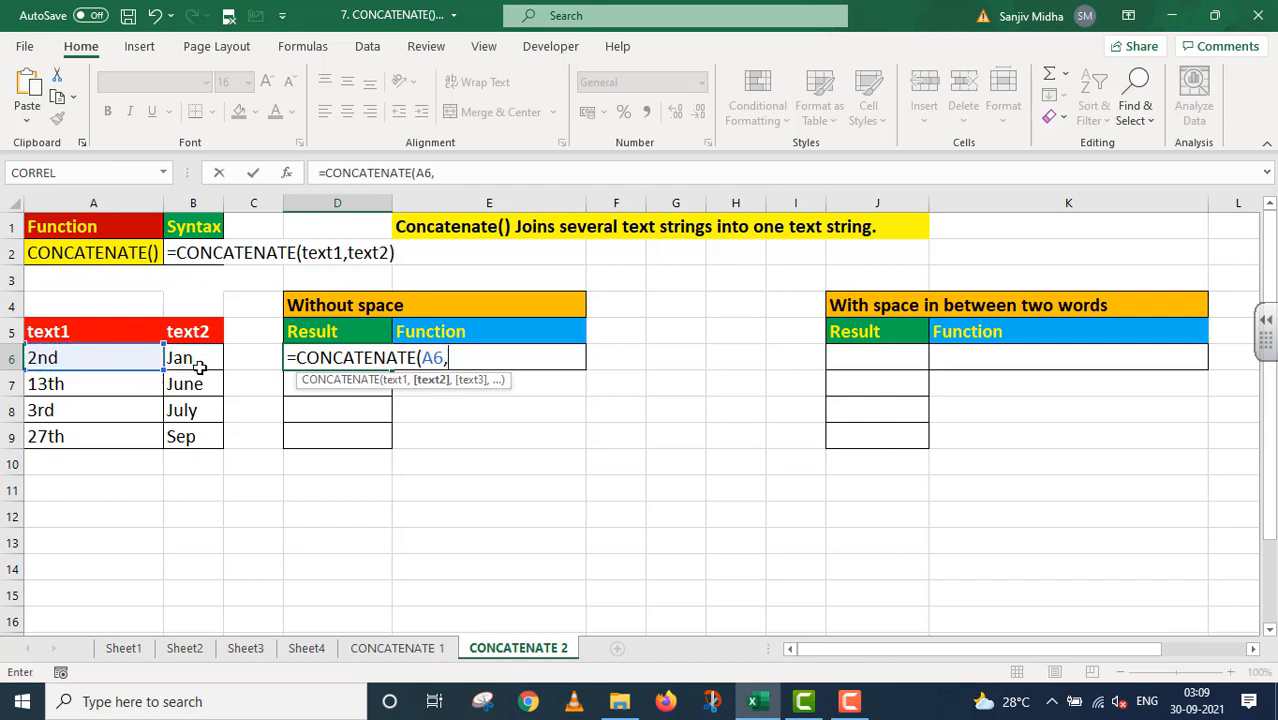
pyautogui.click(190, 358)
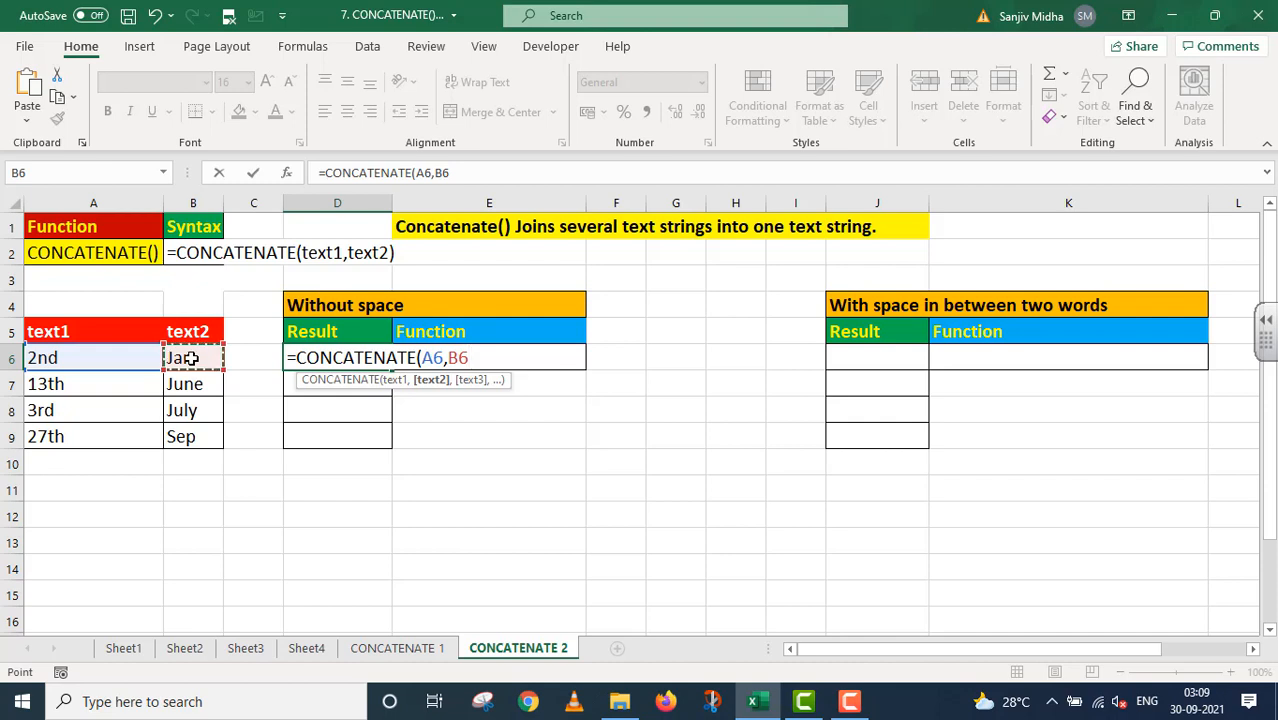
pyautogui.write(')')
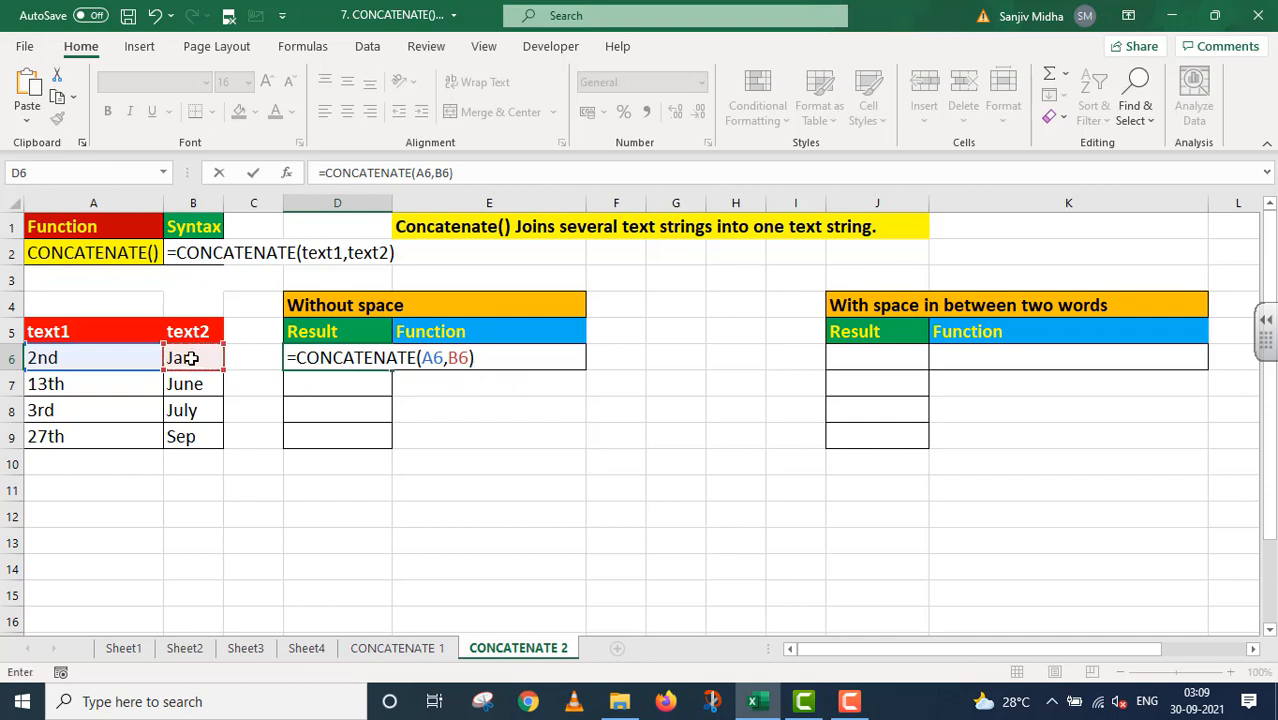
pyautogui.press('Return')
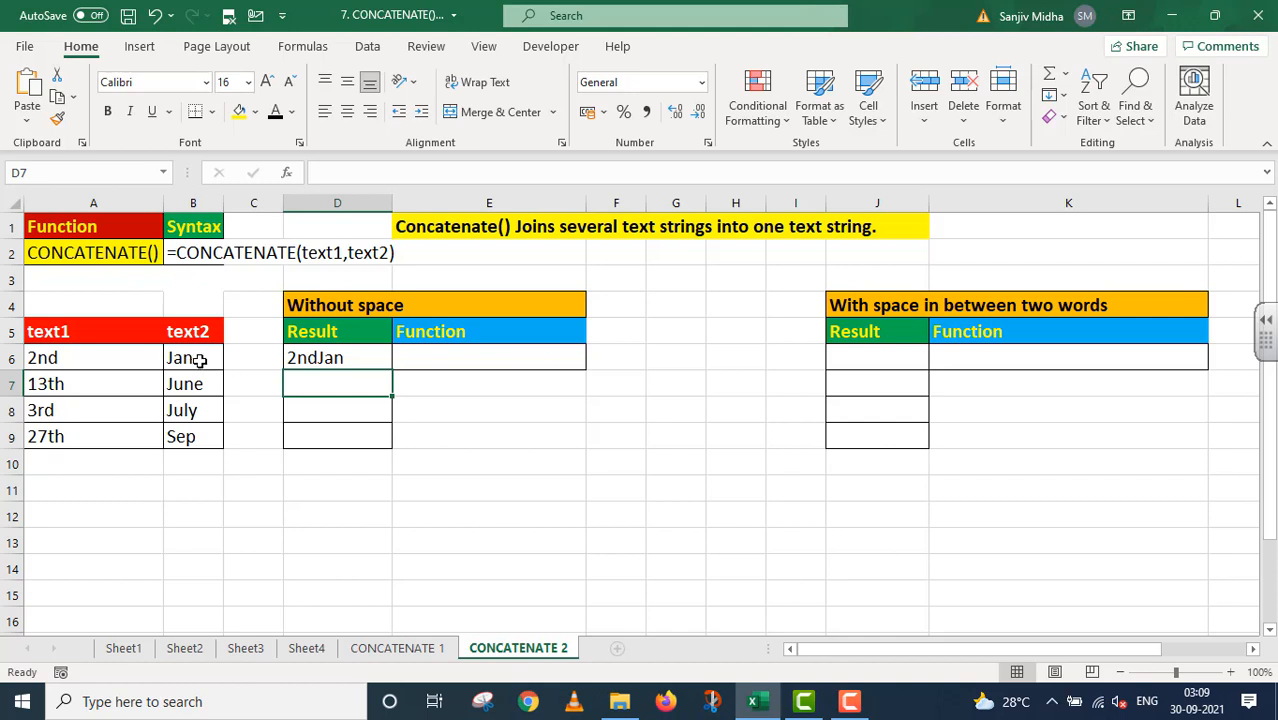
pyautogui.click(378, 356)
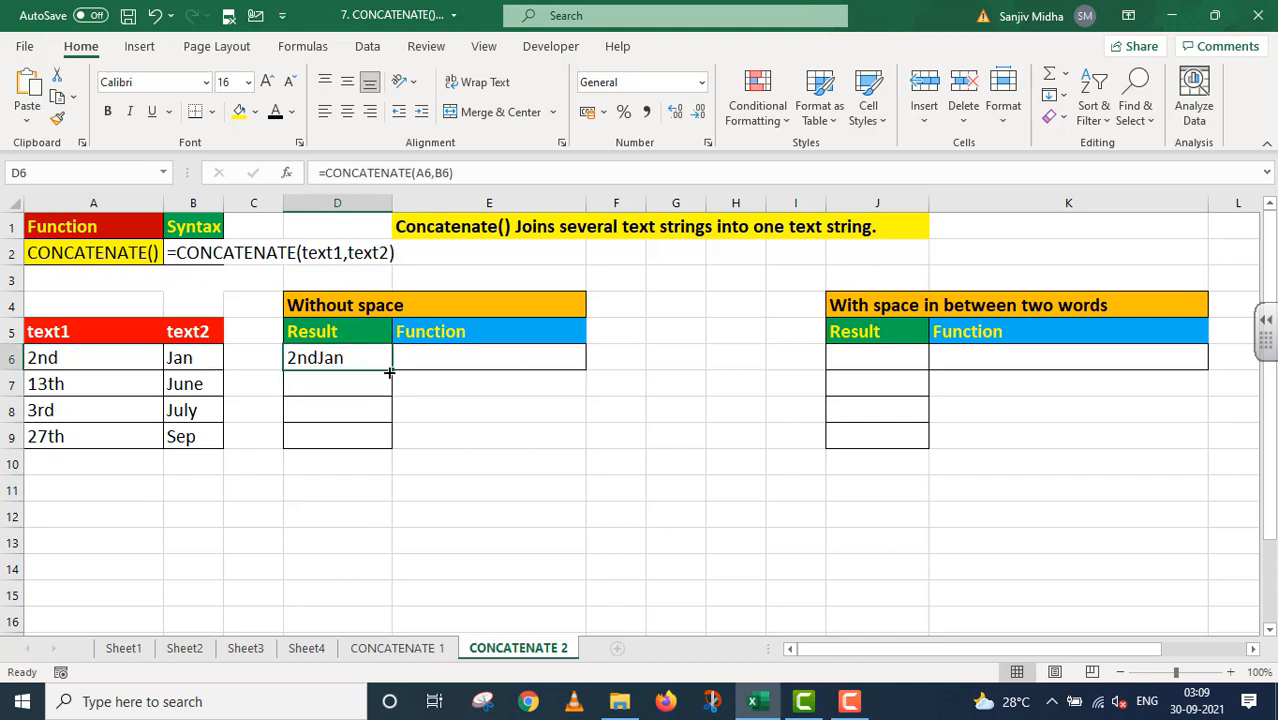
pyautogui.moveTo(392, 368); pyautogui.dragTo(380, 450)
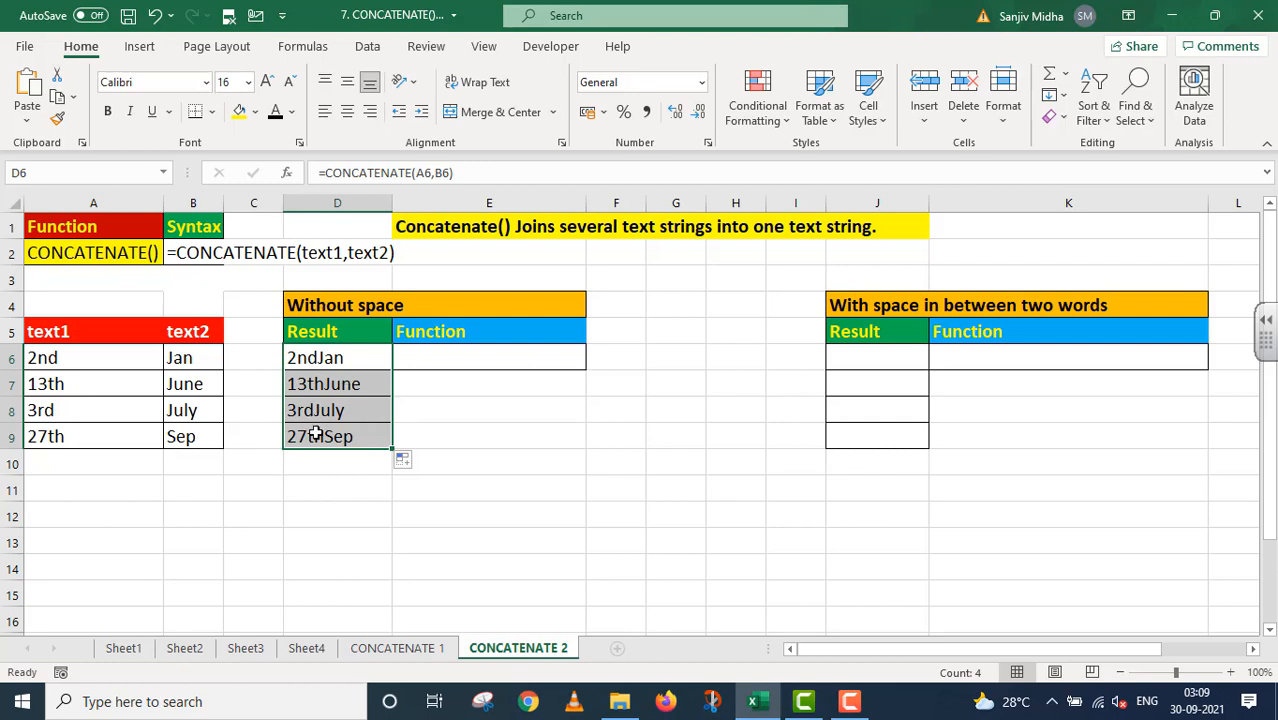
# Step: Enter =CONCATENATE(A6," ",B6) in Result cell J6 of the table with a space between words, and fill it down to J9
pyautogui.click(856, 355)
pyautogui.write('=')
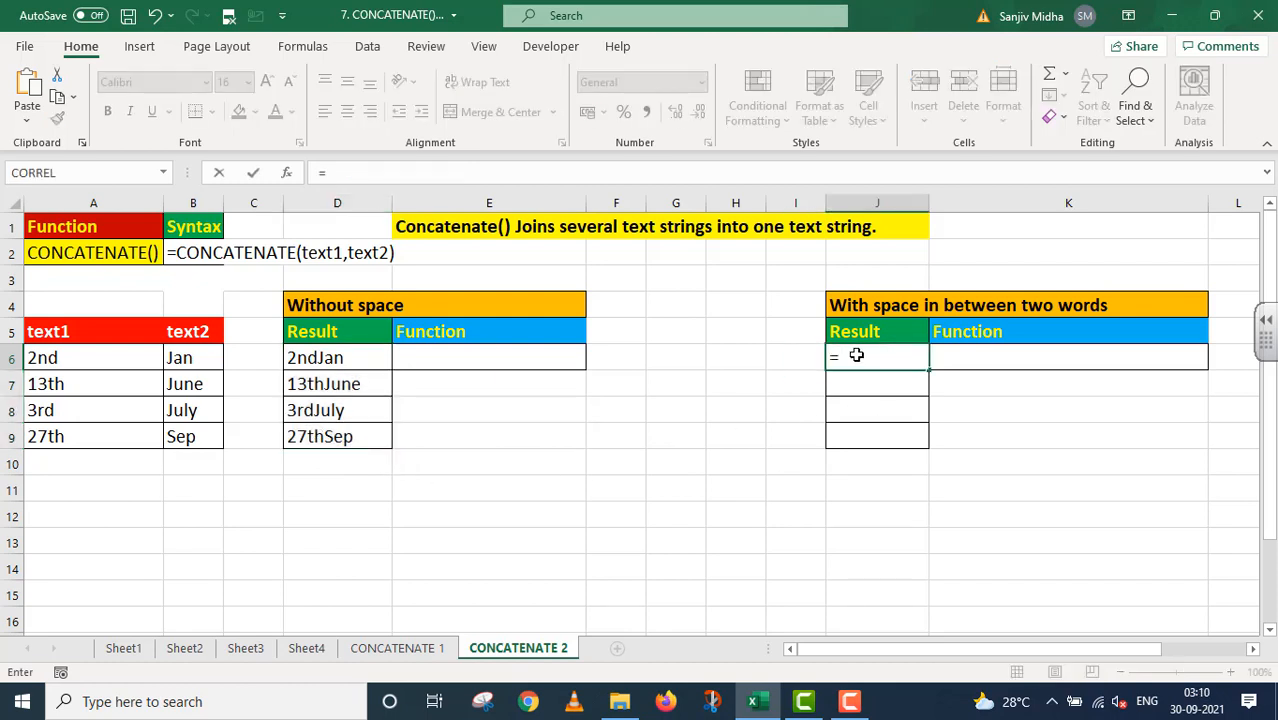
pyautogui.write('CO')
pyautogui.write('NC')
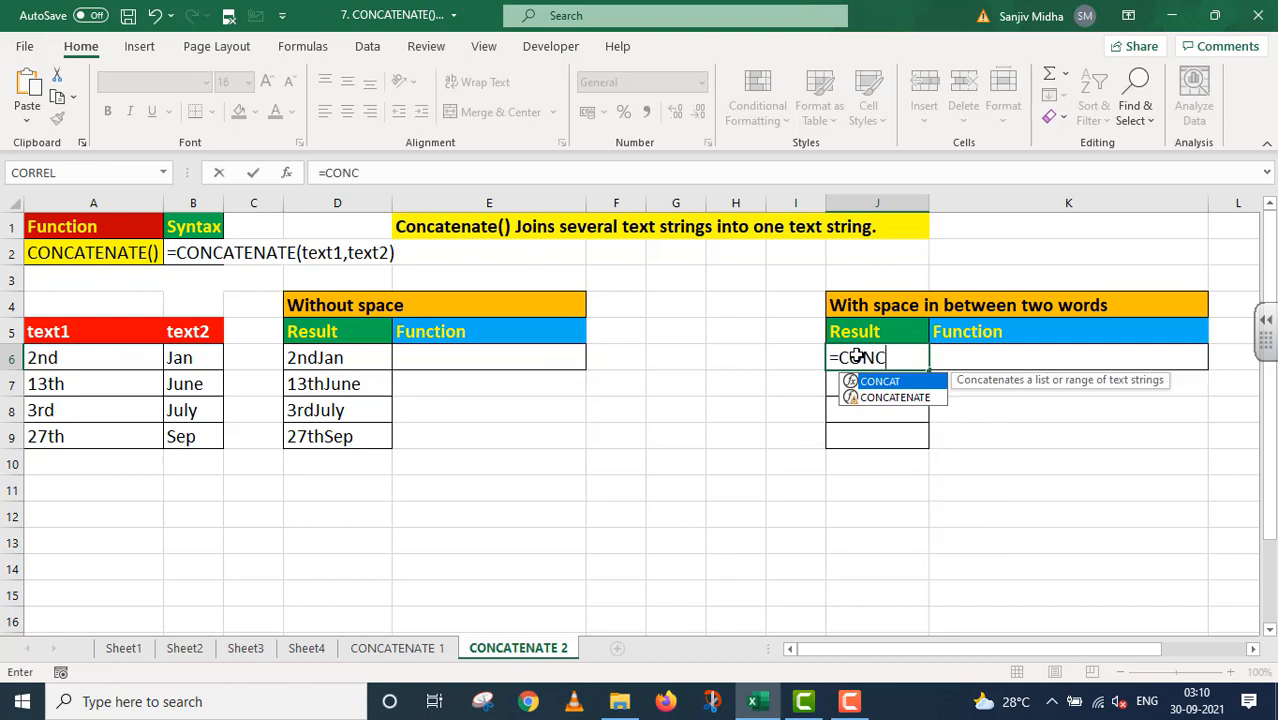
pyautogui.doubleClick(895, 397)
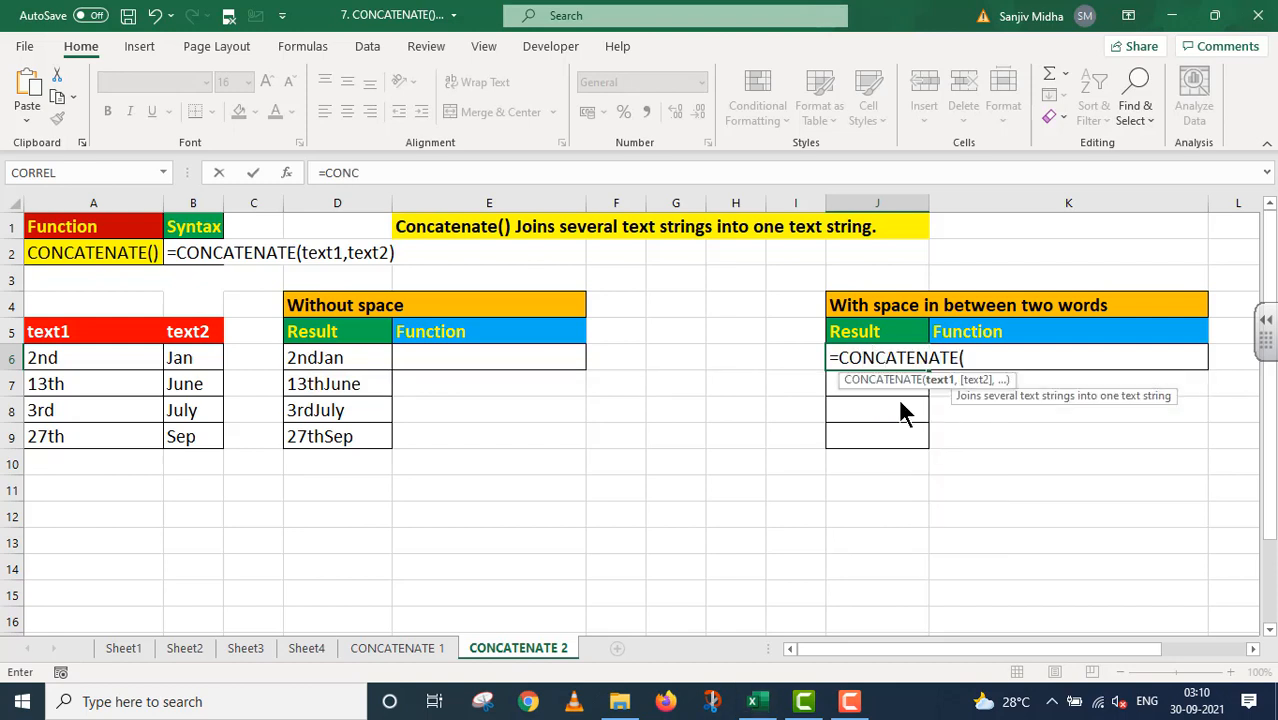
pyautogui.click(69, 355)
pyautogui.write(',')
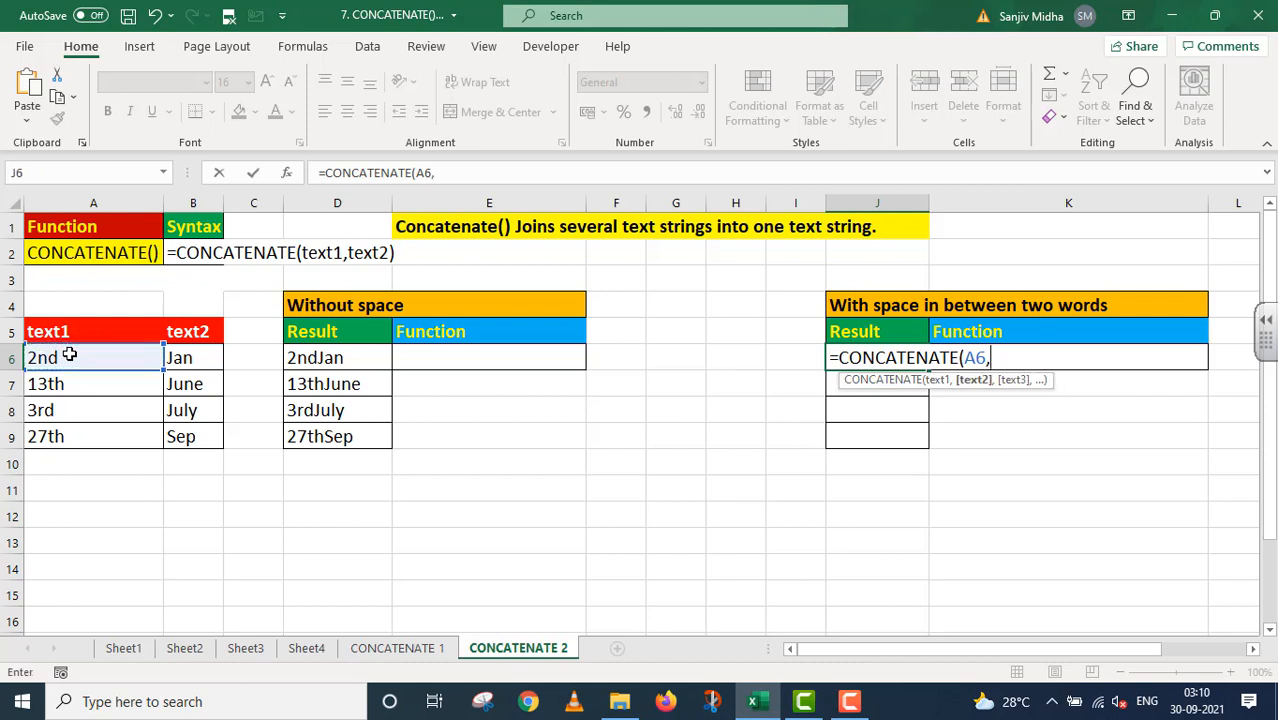
pyautogui.write('" ",')
pyautogui.click(202, 358)
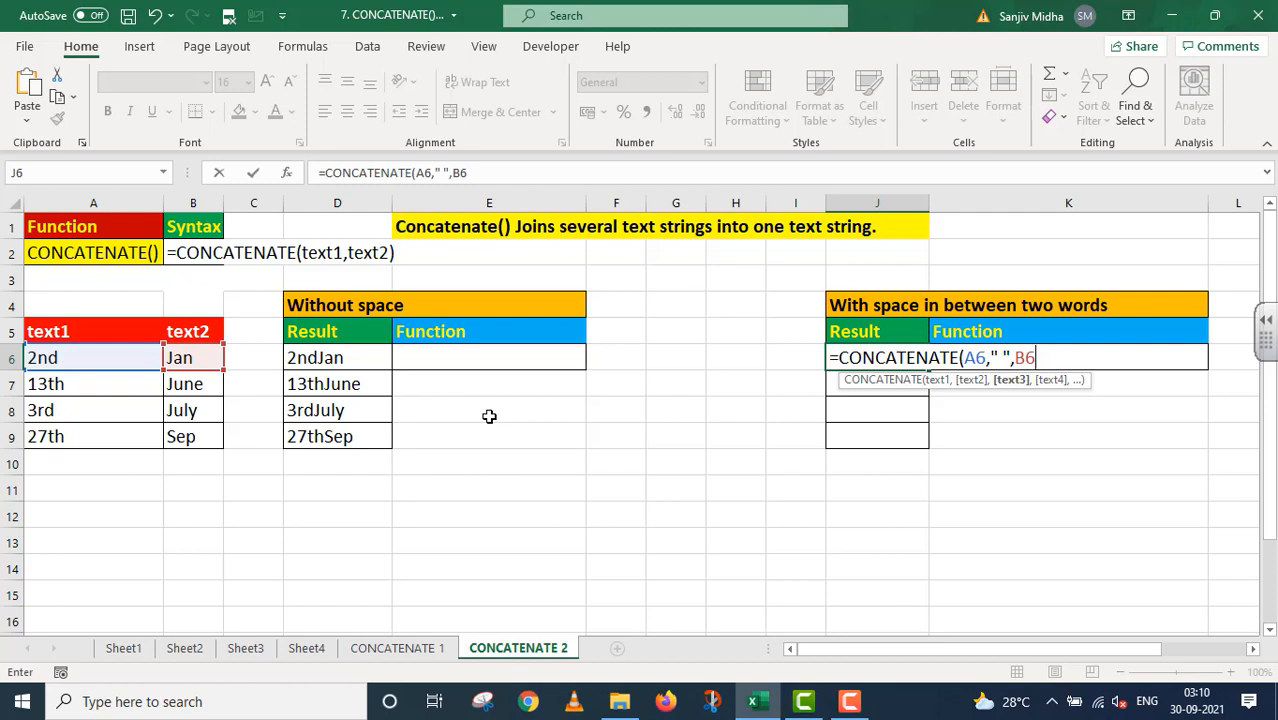
pyautogui.write(')')
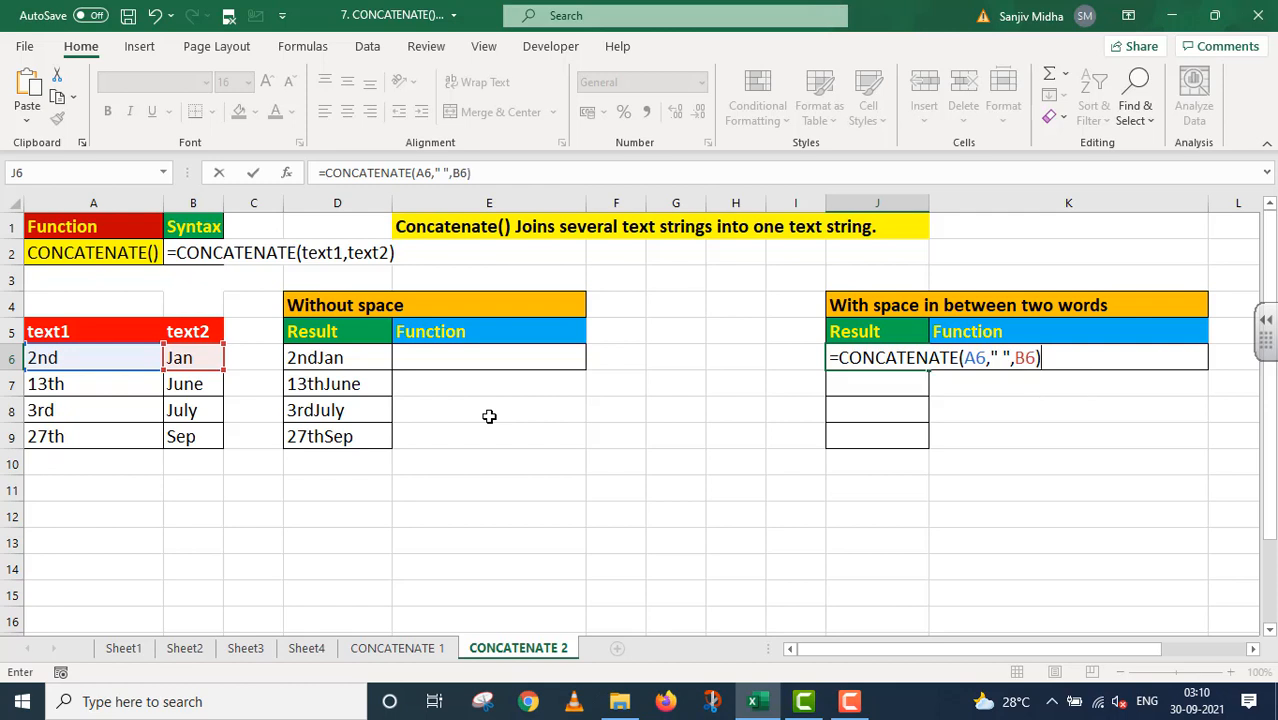
pyautogui.press('Return')
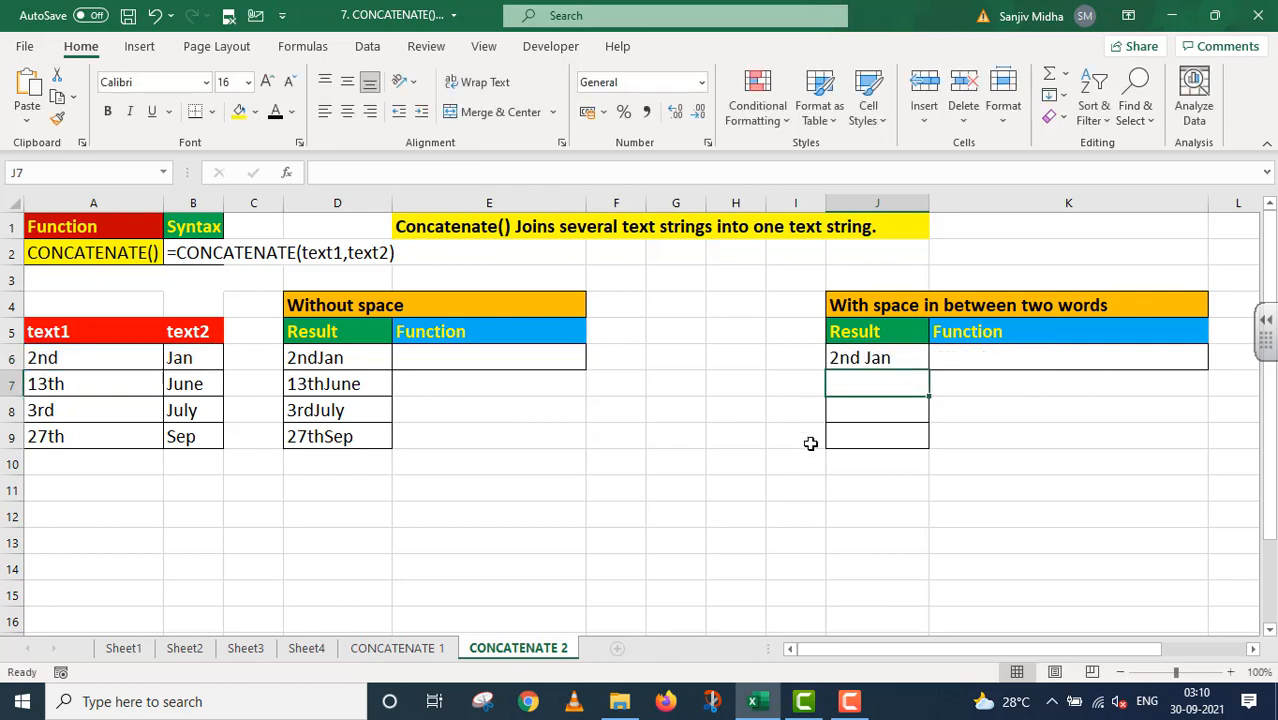
pyautogui.click(886, 360)
pyautogui.moveTo(929, 369); pyautogui.dragTo(948, 466)
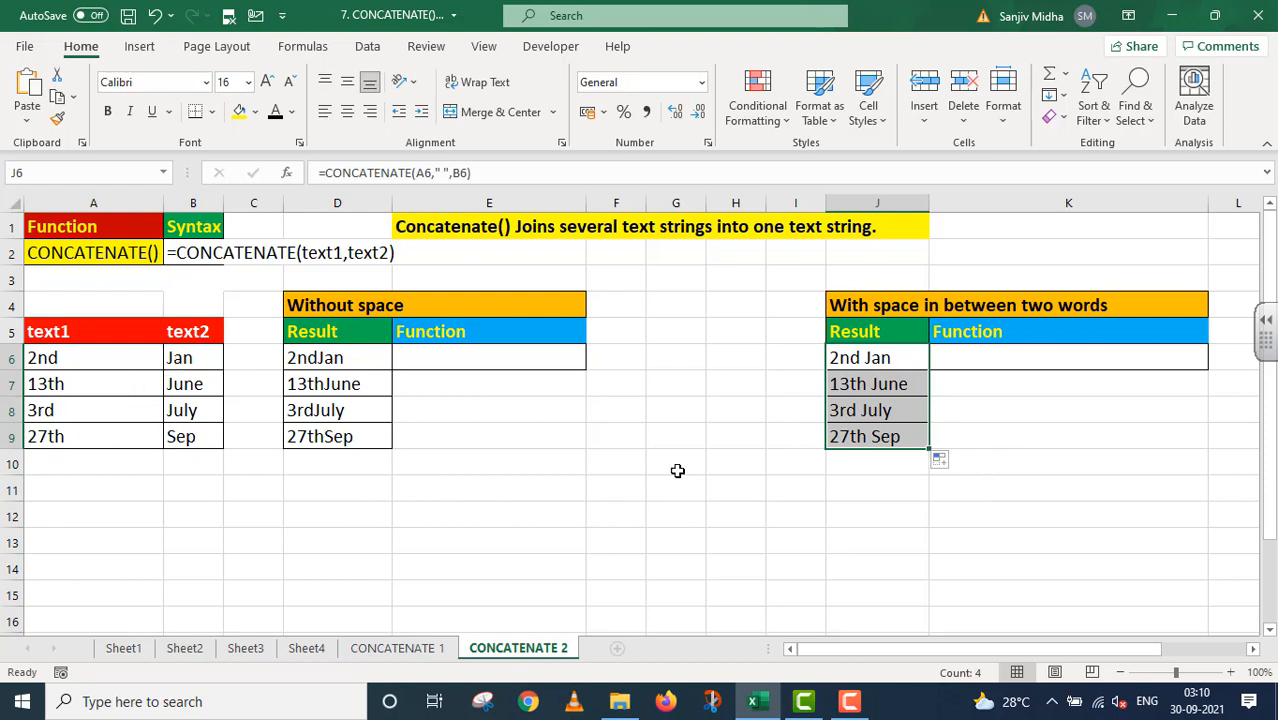
# Step: Copy the formula =CONCATENATE(A6,B6) from D6 into the Without space Function cell E6 as literal text, prefixed with an apostrophe
pyautogui.click(481, 357)
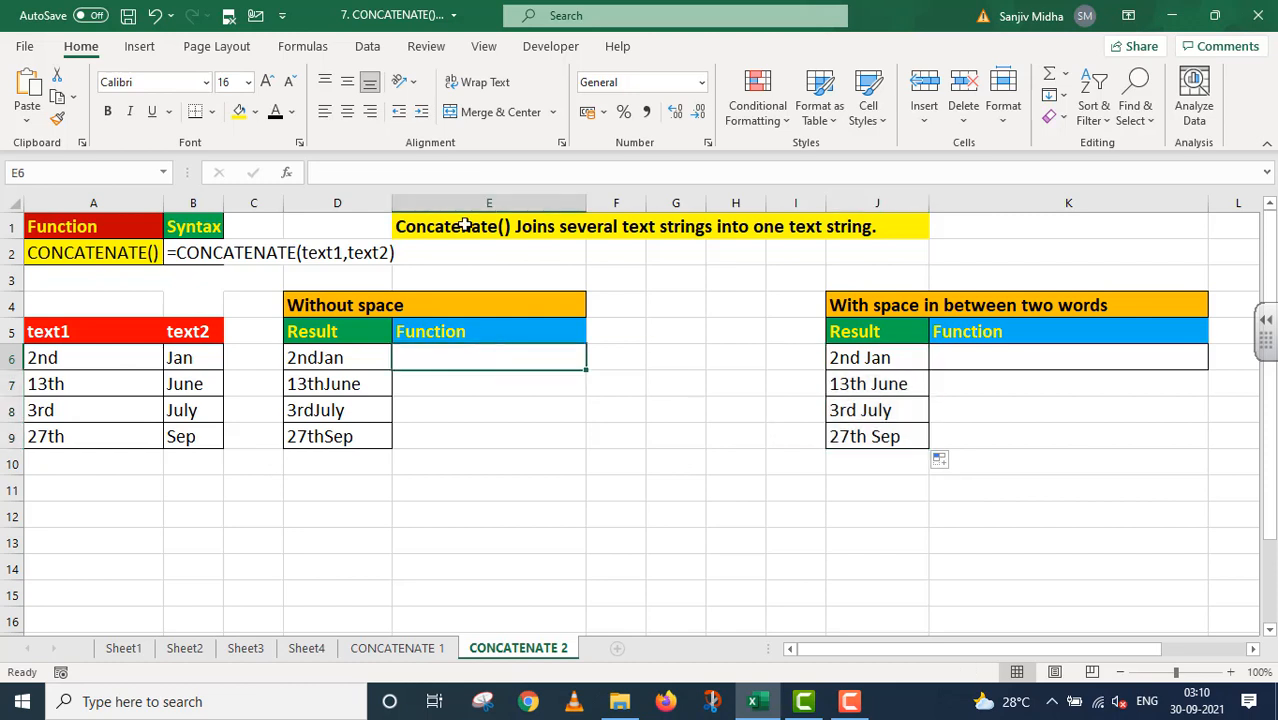
pyautogui.click(336, 360)
pyautogui.press('F2')
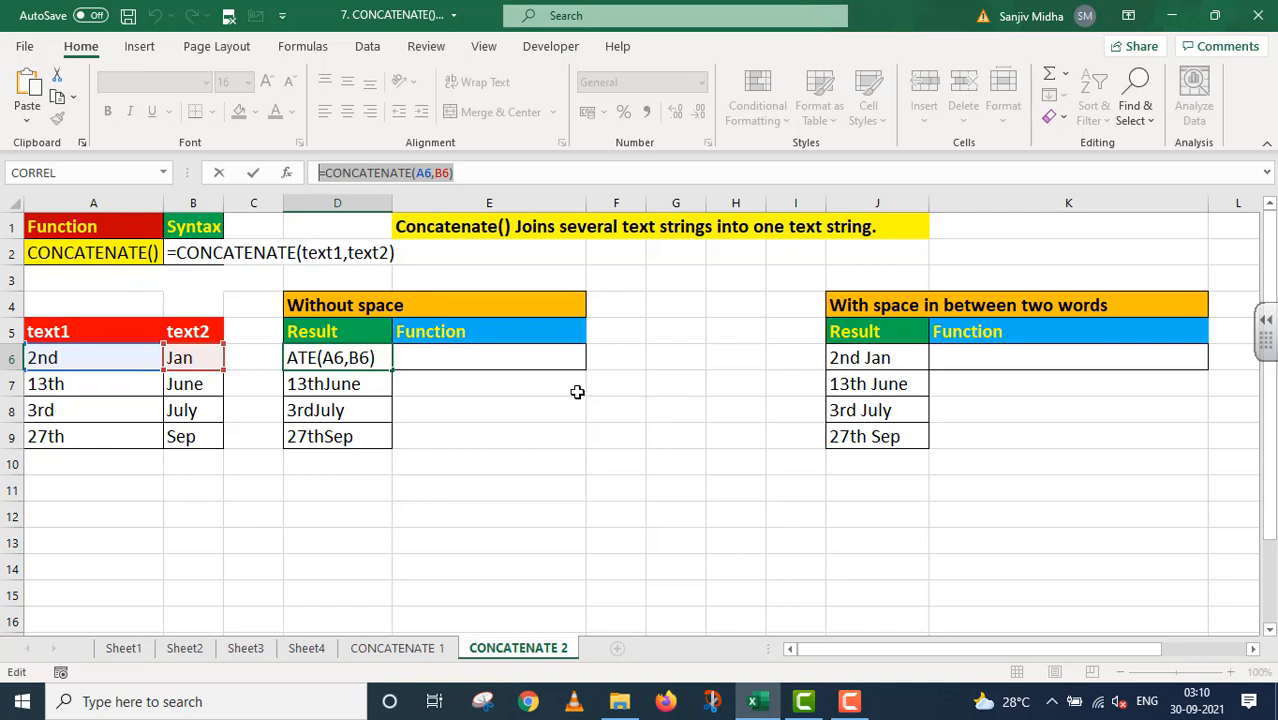
pyautogui.press('Return')
pyautogui.click(424, 356)
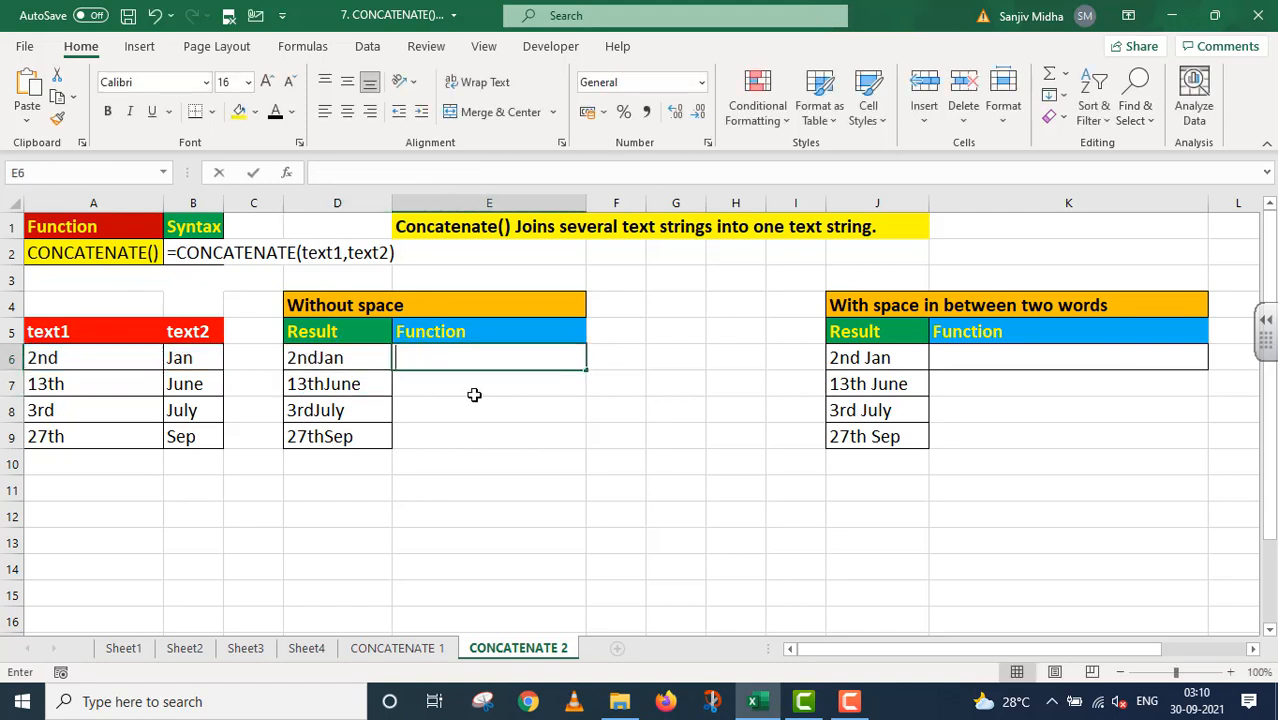
pyautogui.hotkey('ctrl', 'v')
pyautogui.click(398, 358)
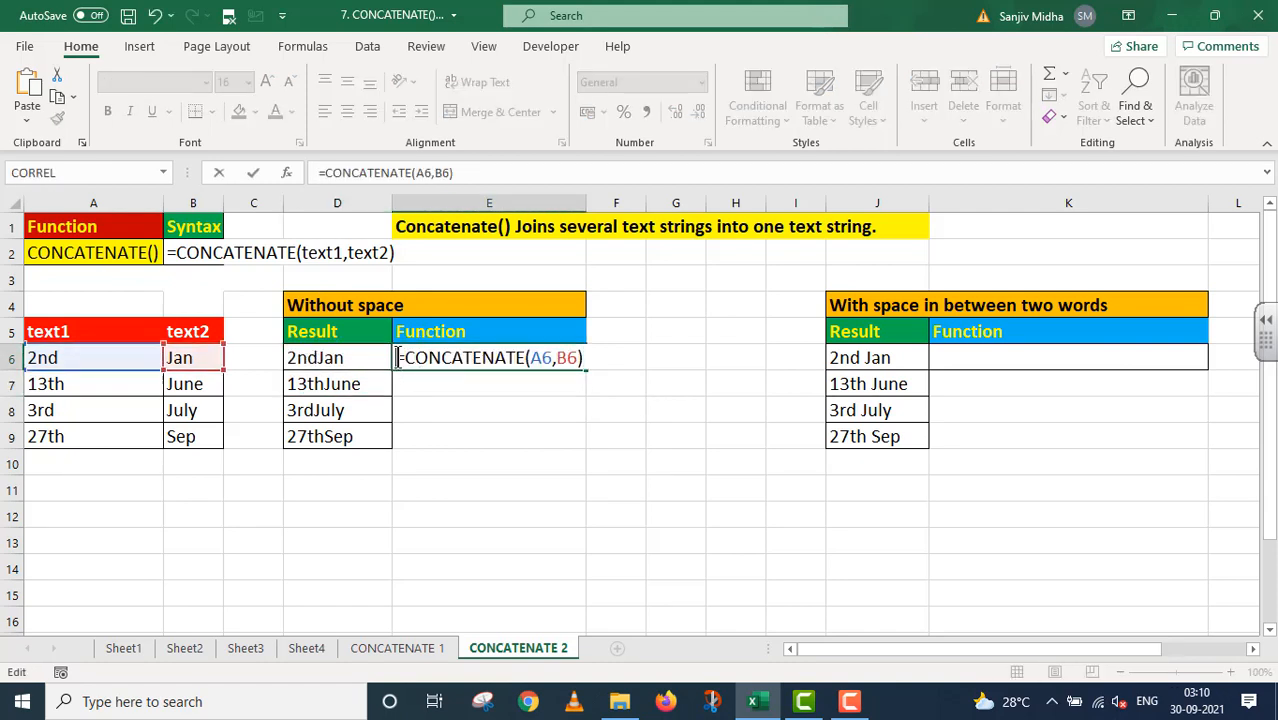
pyautogui.write("'")
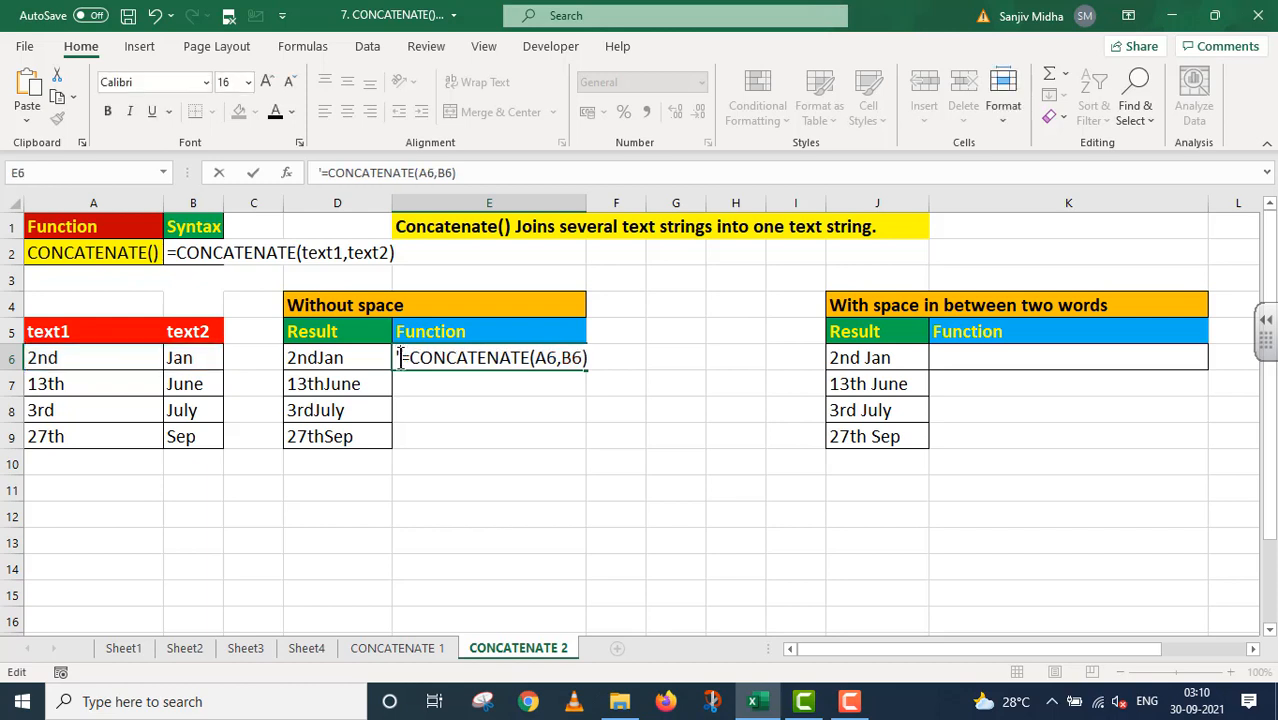
pyautogui.click(962, 364)
# Step: Copy the formula =CONCATENATE(A6," ",B6) from J6 into Function cell K6 of the table with a space between words
pyautogui.click(866, 356)
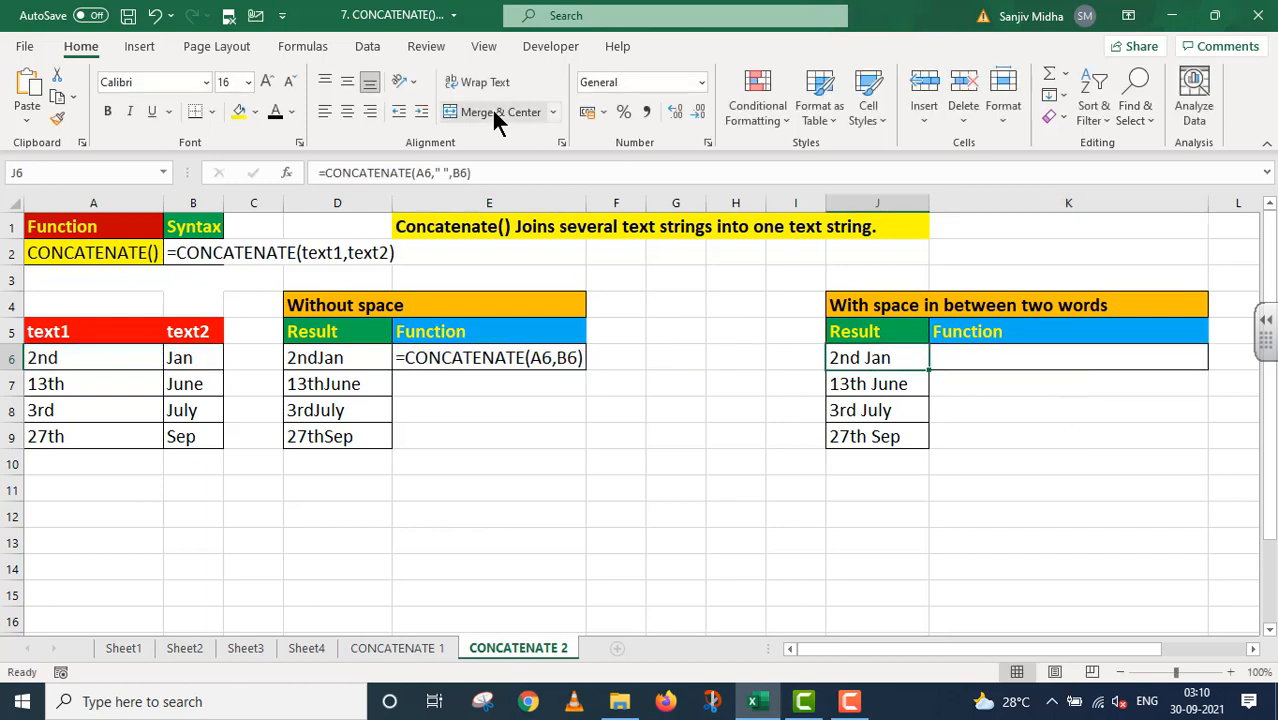
pyautogui.moveTo(484, 174); pyautogui.dragTo(302, 174)
pyautogui.hotkey('ctrl', 'c')
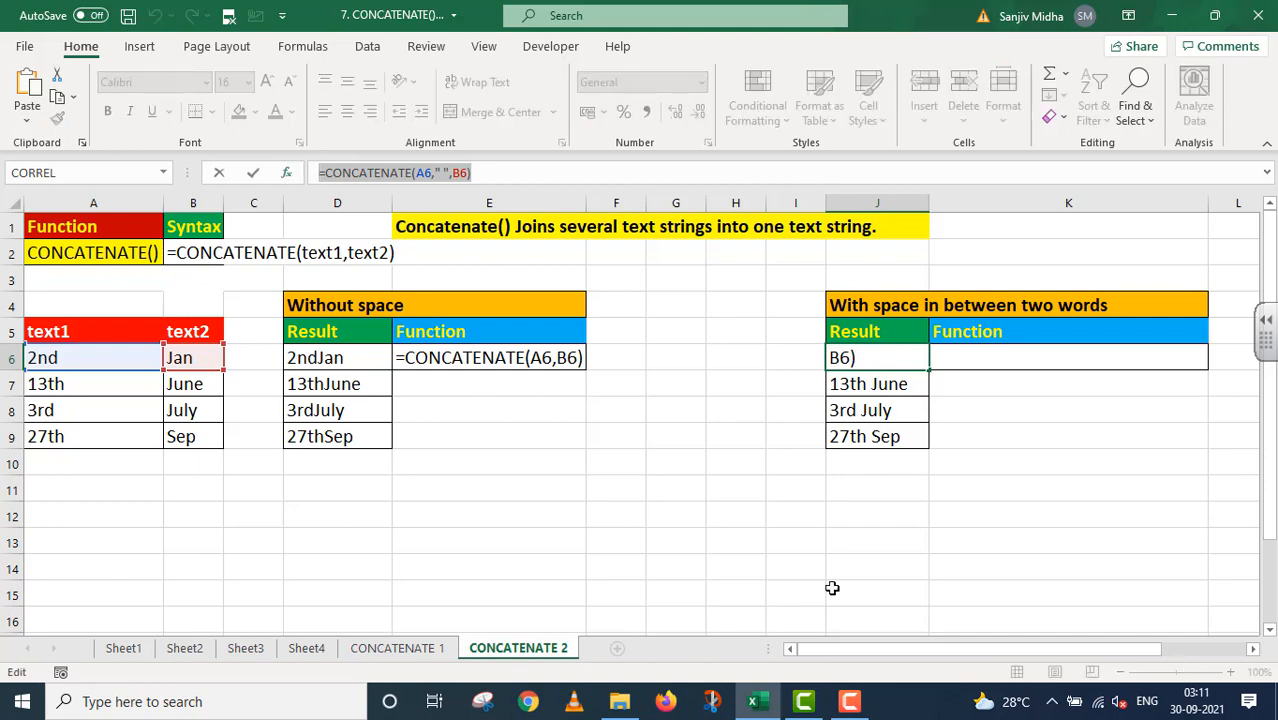
pyautogui.press('Return')
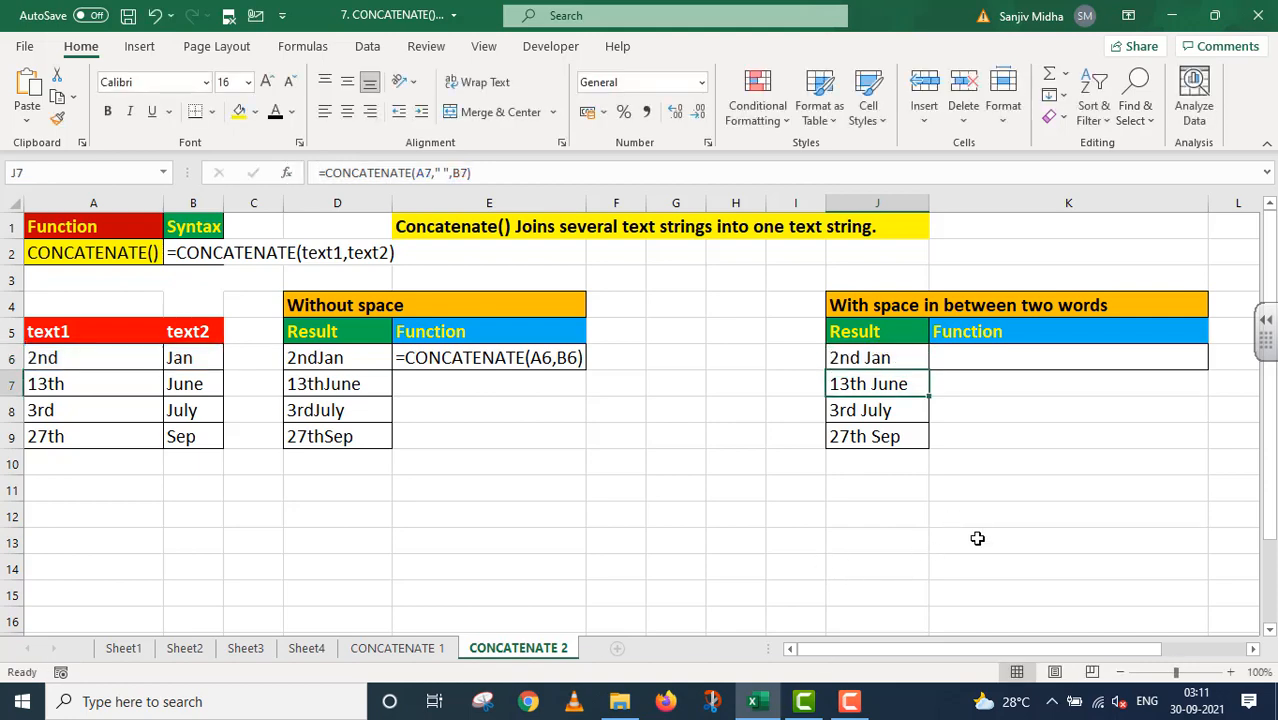
pyautogui.doubleClick(955, 356)
pyautogui.hotkey('ctrl', 'v')
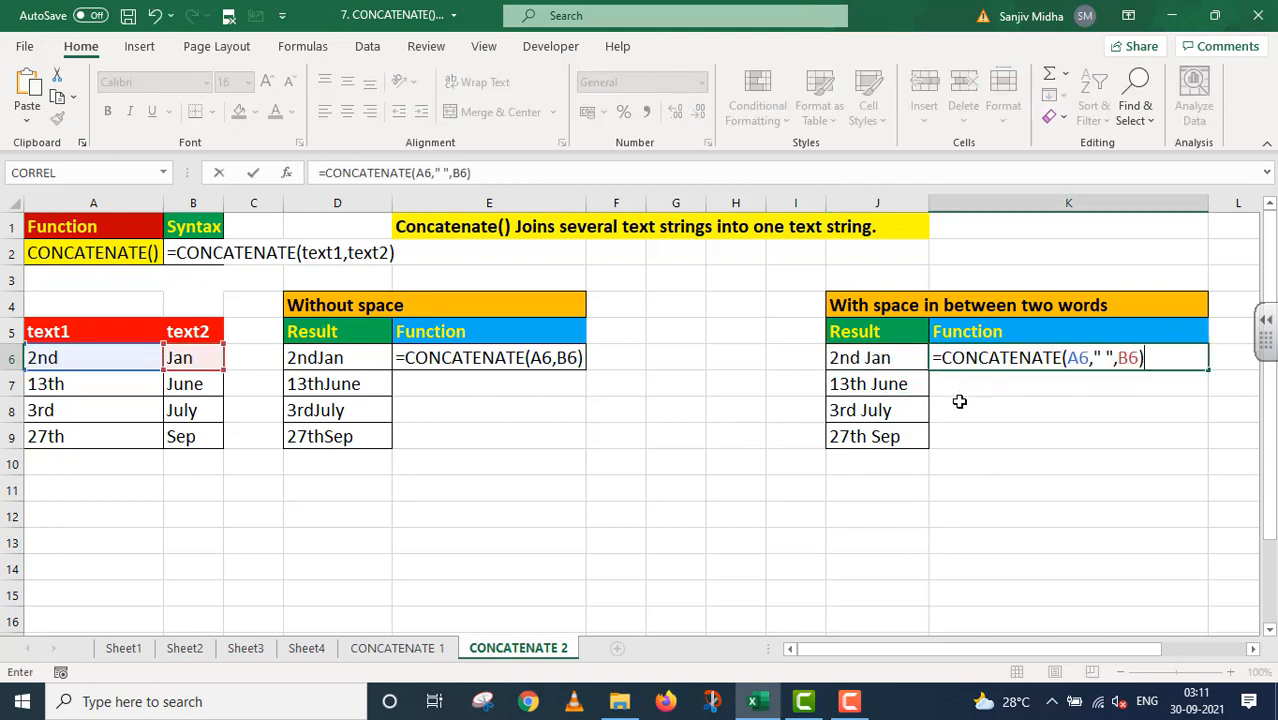